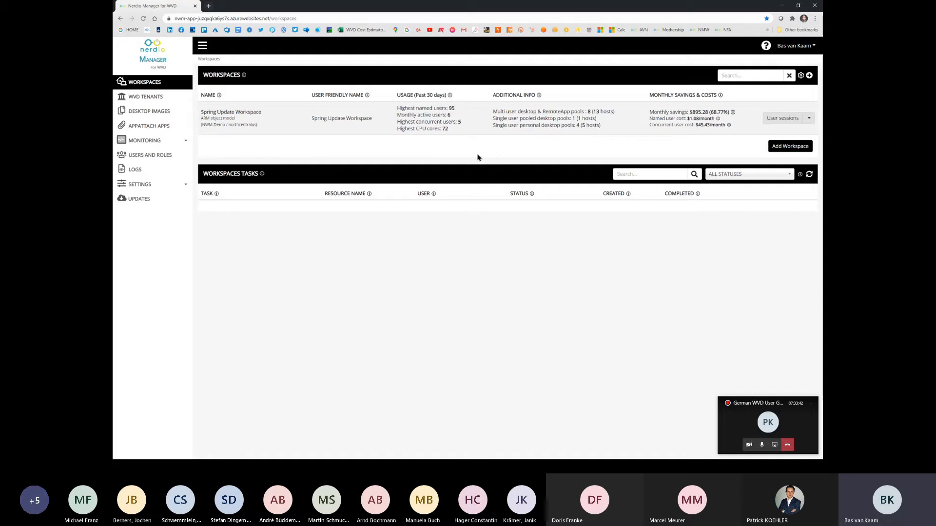
# Step: Review the Azure environment settings and the Integrations settings, and expand the monitoring sections
pyautogui.click(184, 188)
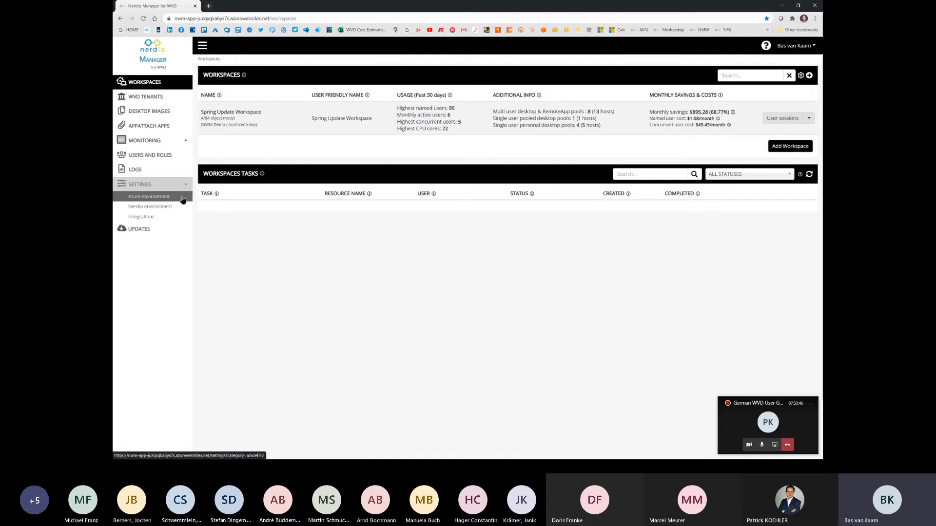
pyautogui.click(183, 199)
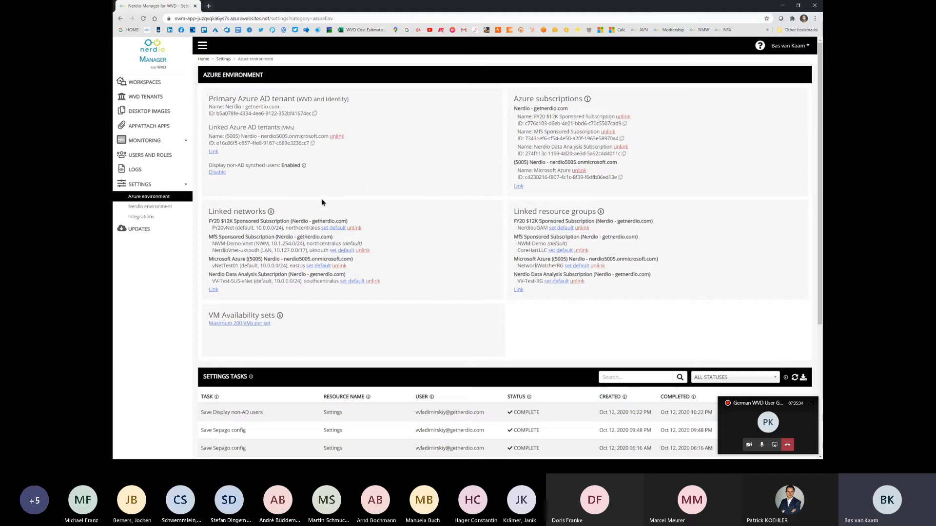
pyautogui.click(162, 219)
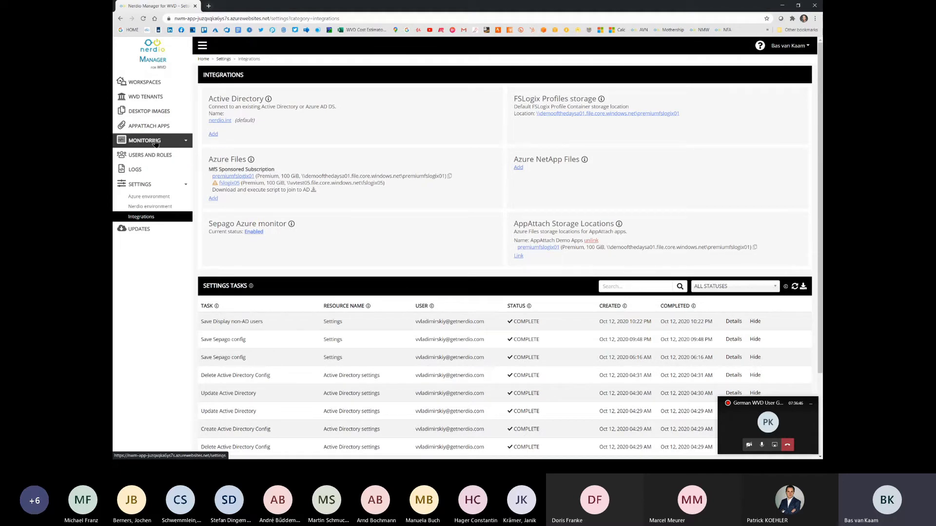
pyautogui.click(186, 141)
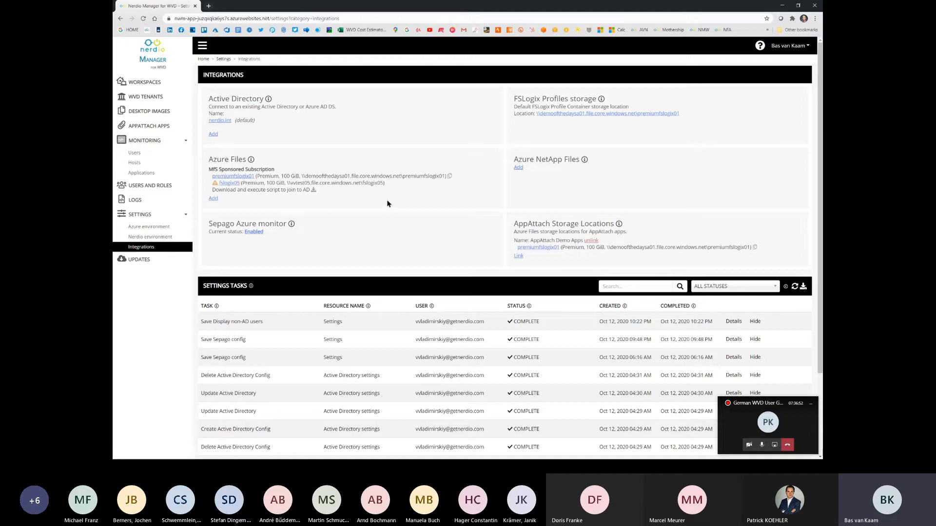
# Step: Inspect the Azure Files creation options and the default FSLogix profiles storage configuration, cancelling both without changes
pyautogui.click(215, 199)
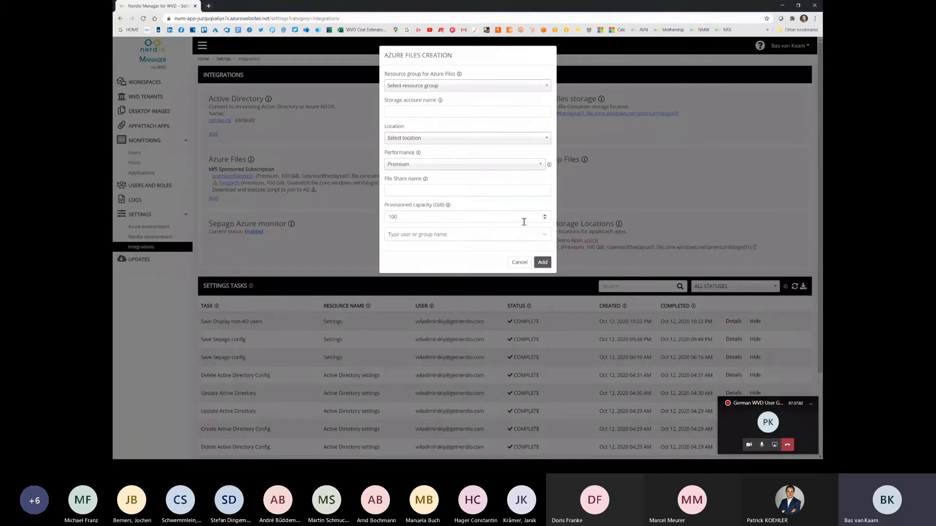
pyautogui.click(520, 264)
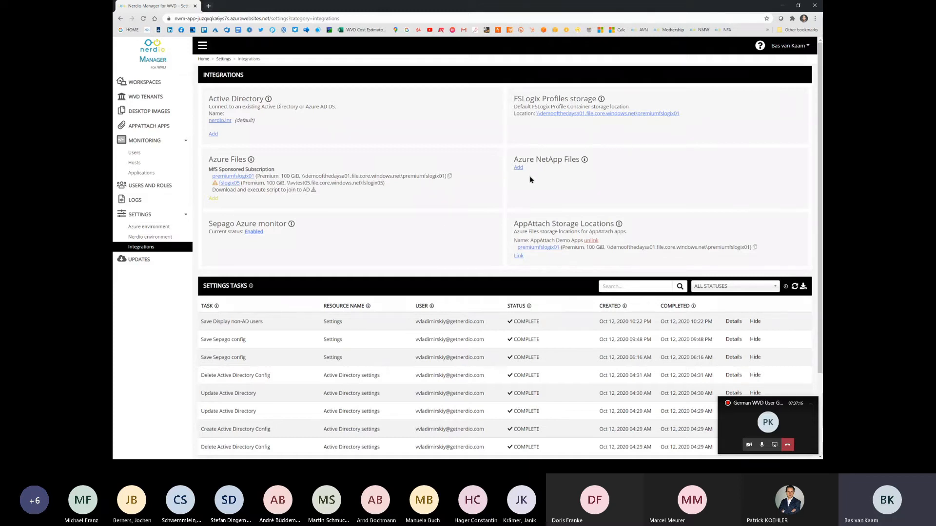
pyautogui.click(603, 114)
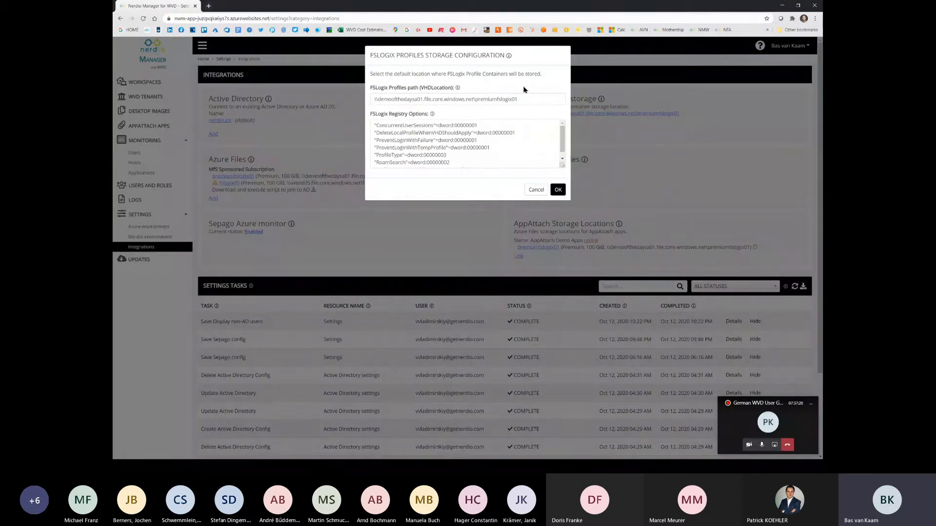
pyautogui.click(532, 100)
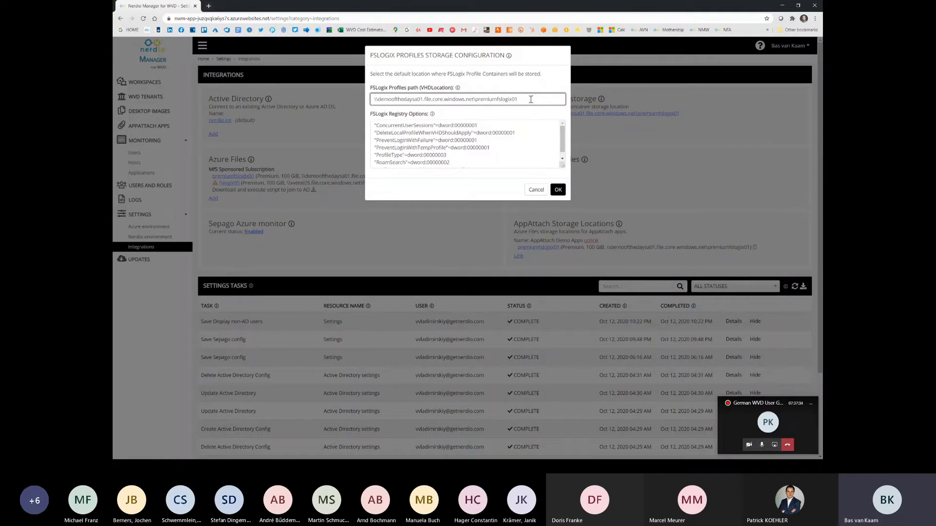
pyautogui.click(536, 191)
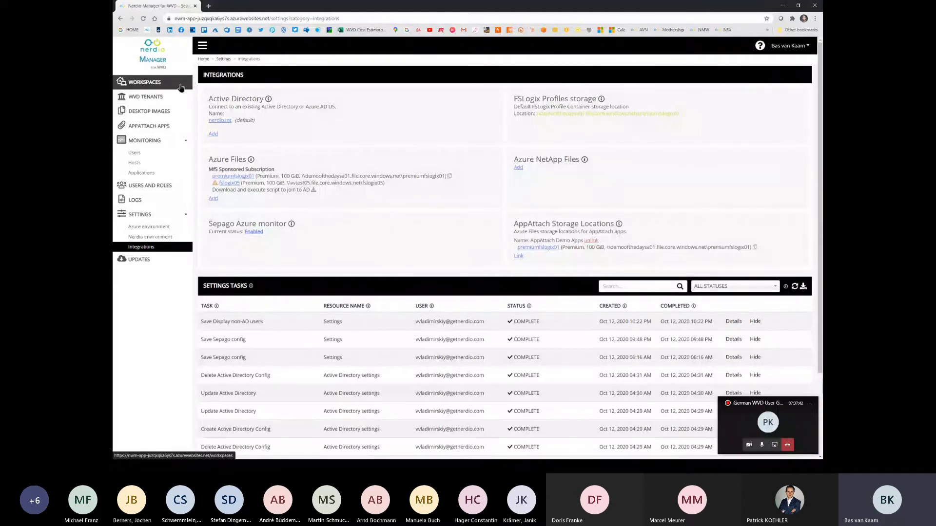
# Step: Review the Nerdio environment settings and the list of WVD tenants
pyautogui.click(174, 237)
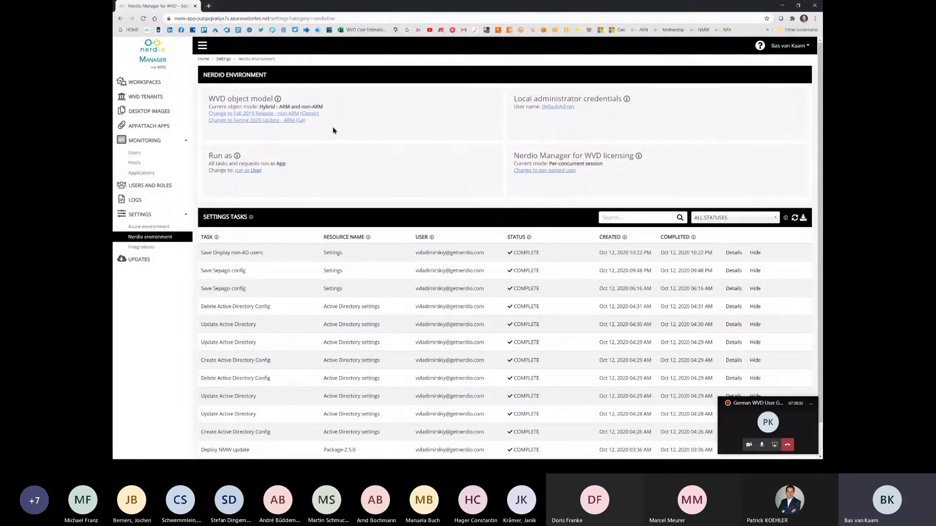
pyautogui.click(145, 97)
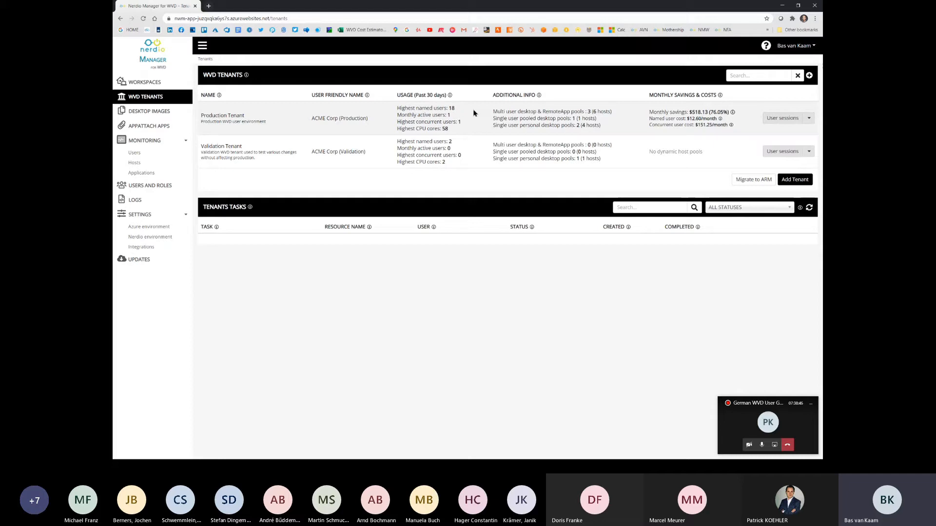
# Step: Set up a migration to ARM for the Executives host pool and check the available target workspaces
pyautogui.click(754, 180)
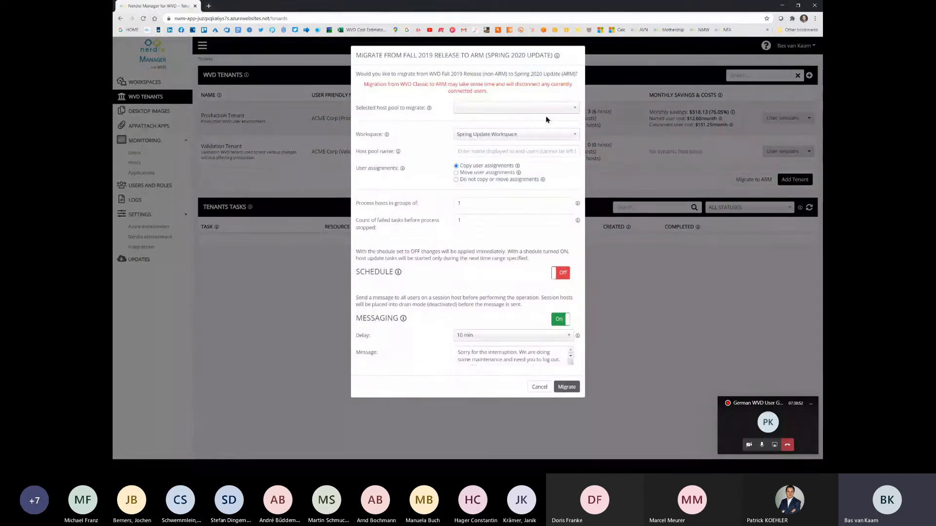
pyautogui.click(573, 110)
pyautogui.click(493, 136)
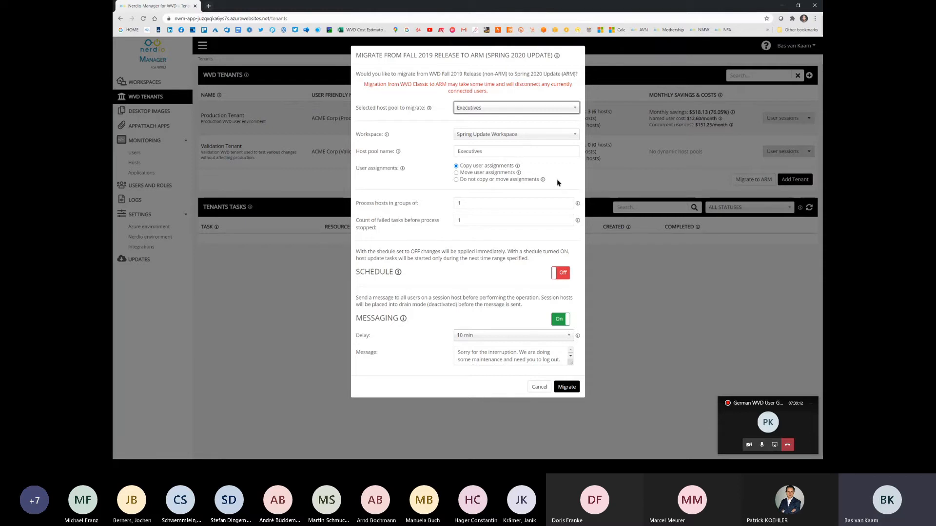
pyautogui.click(575, 108)
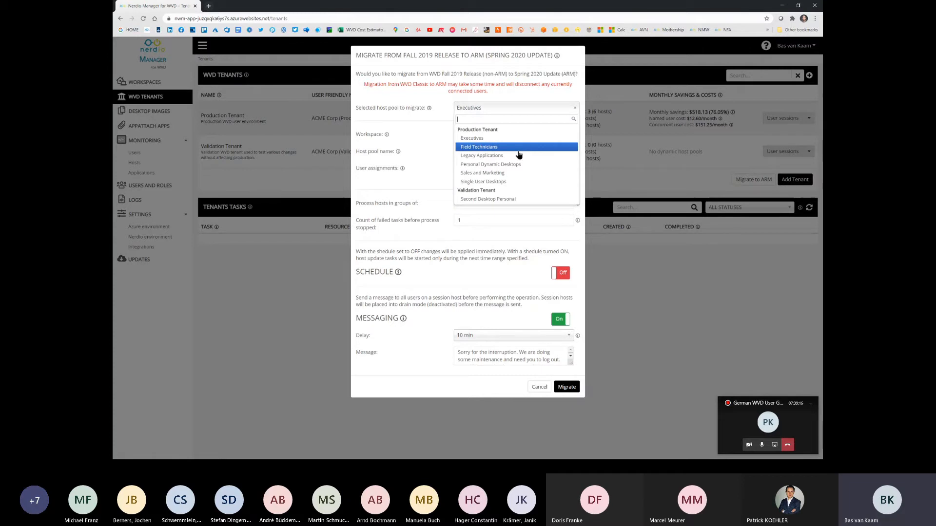
pyautogui.click(421, 151)
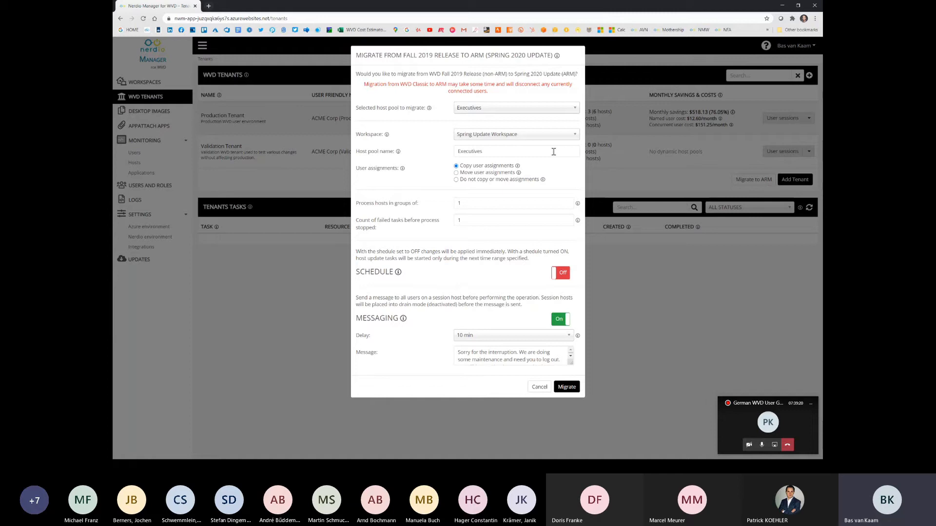
pyautogui.click(571, 136)
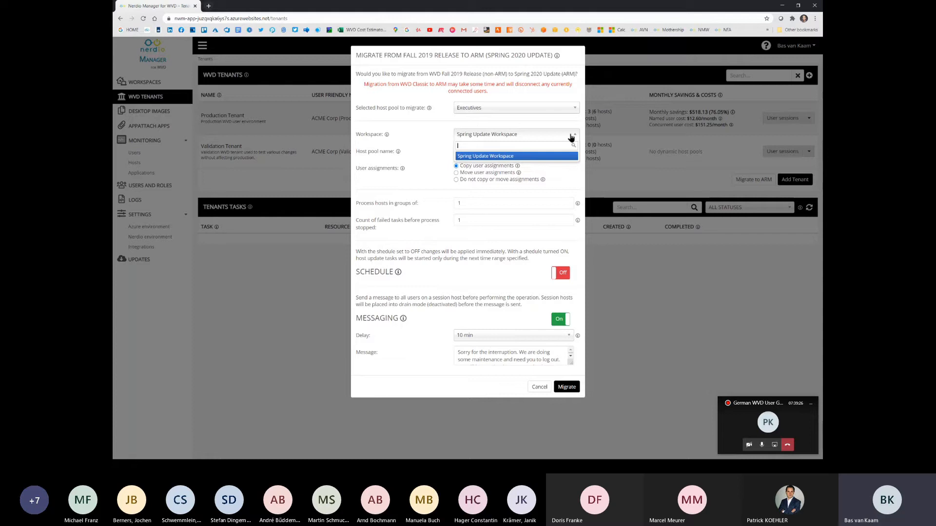
pyautogui.click(440, 159)
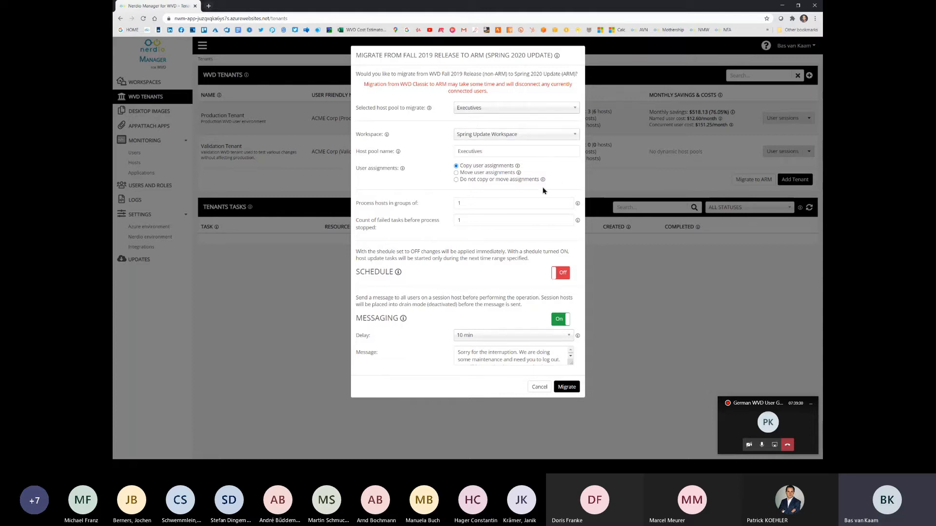
# Step: Set the migration to process hosts in groups of 5, enable its schedule, inspect the messaging options and cancel the migration
pyautogui.click(500, 203)
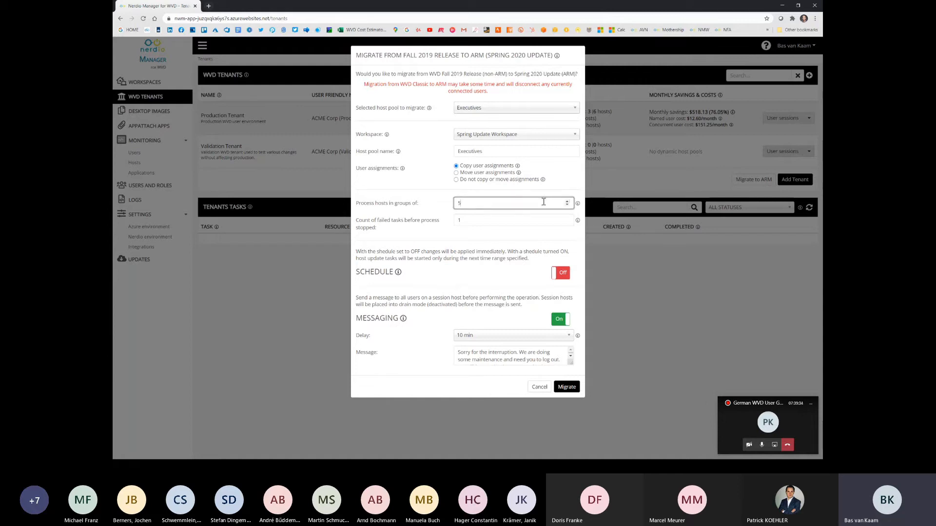
pyautogui.click(513, 220)
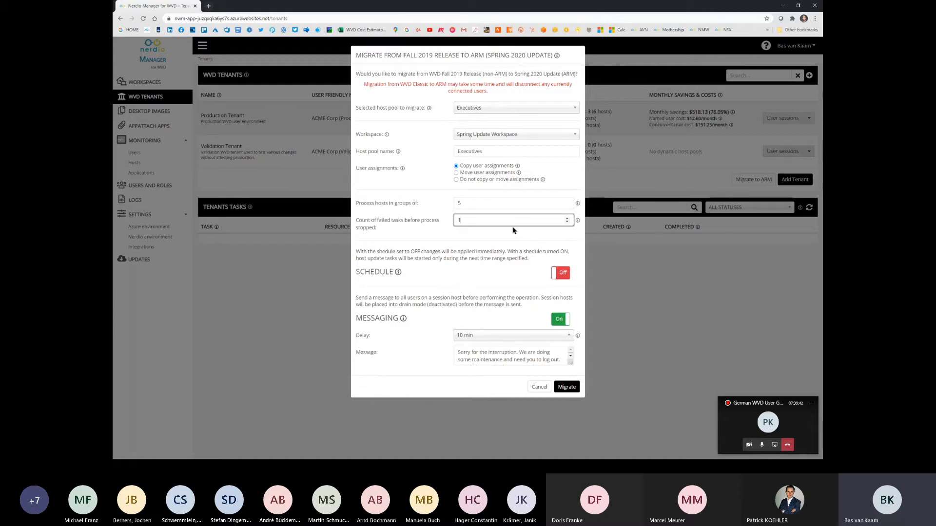
pyautogui.click(563, 274)
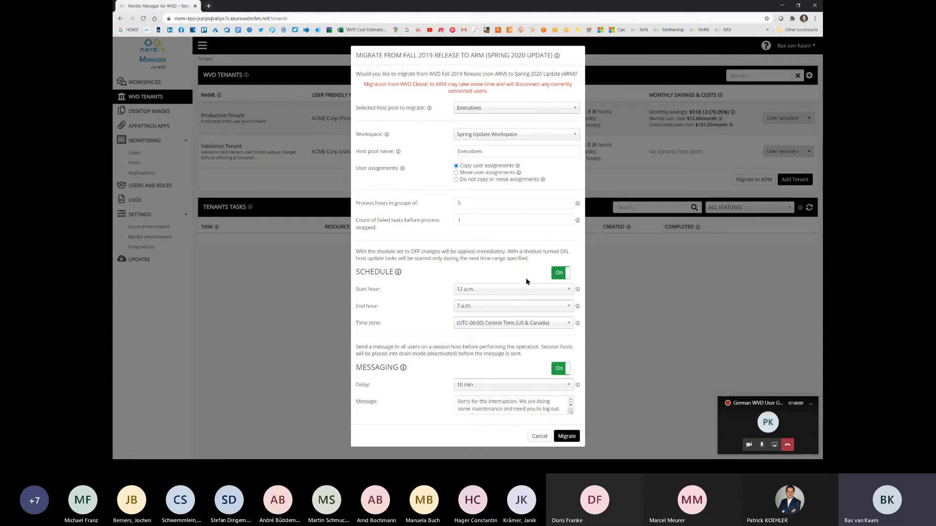
pyautogui.click(532, 406)
pyautogui.hotkey('ctrl', 'a')
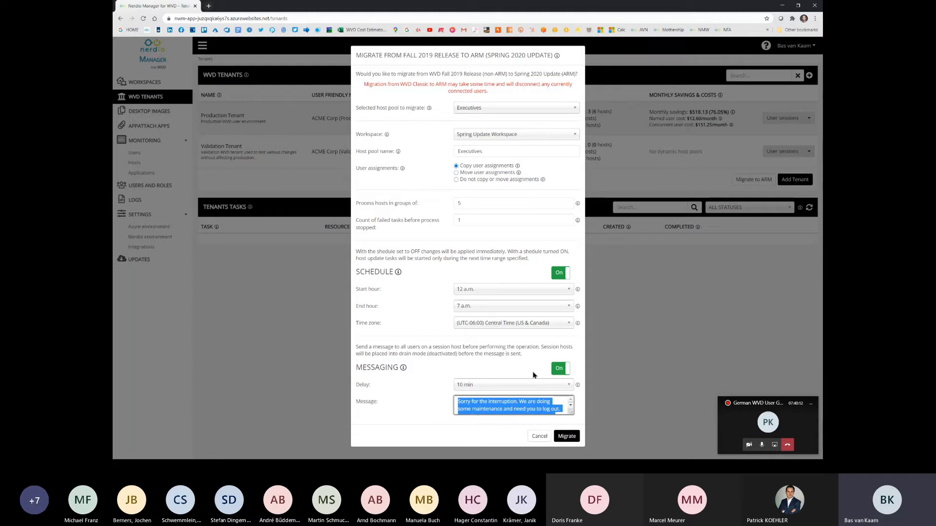
pyautogui.click(557, 385)
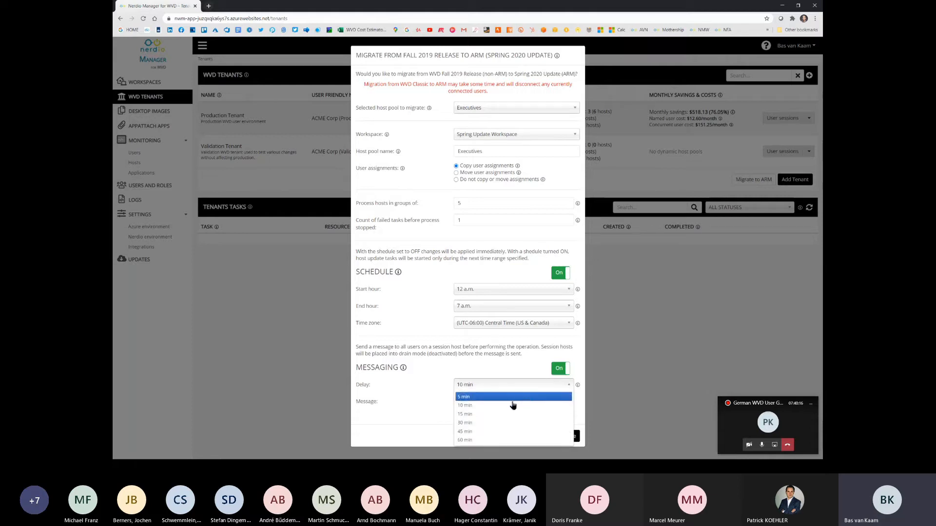
pyautogui.click(500, 371)
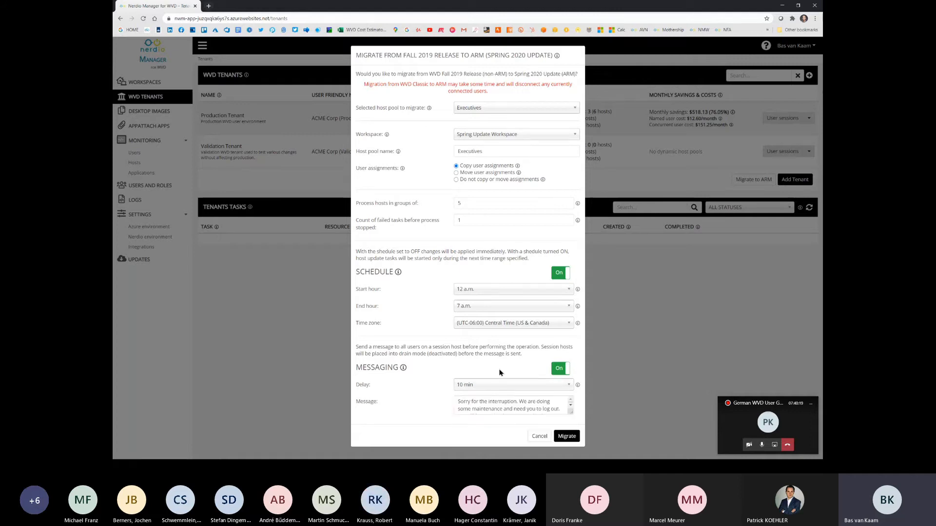
pyautogui.click(537, 439)
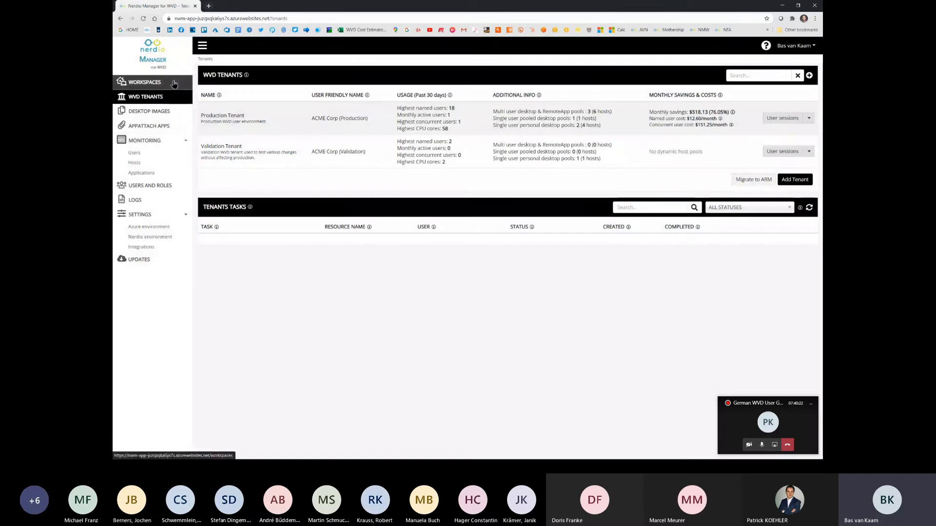
# Step: Create a workspace named 888, keeping the NWM-Demo resource group and the Central US location
pyautogui.click(174, 83)
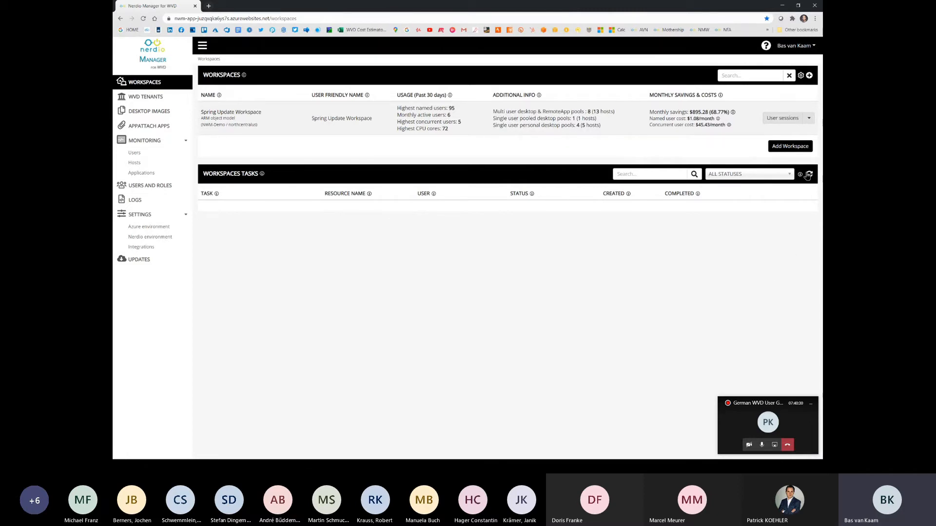
pyautogui.click(789, 147)
pyautogui.click(437, 85)
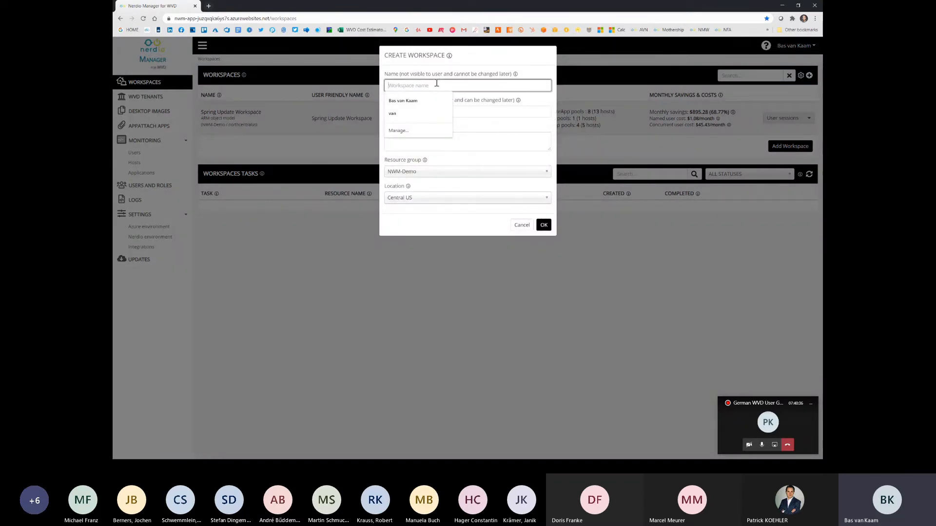
pyautogui.write('888')
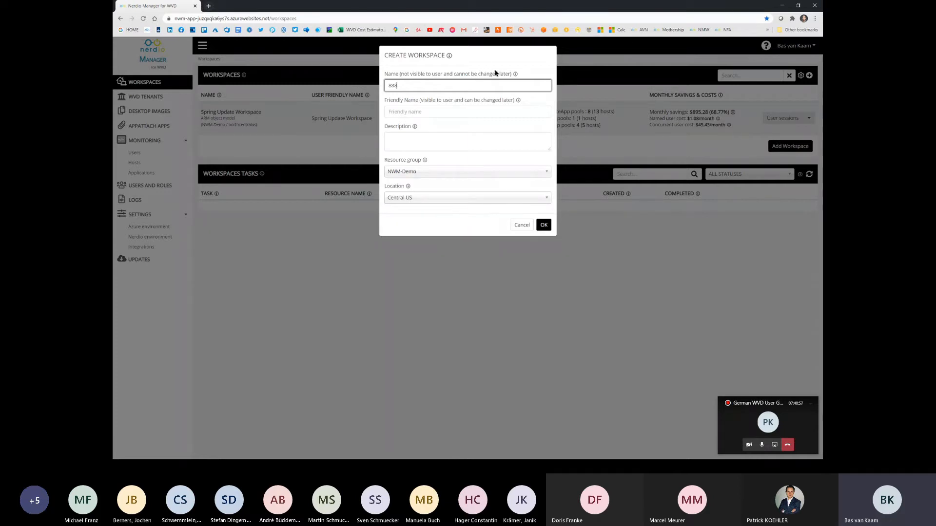
pyautogui.click(543, 225)
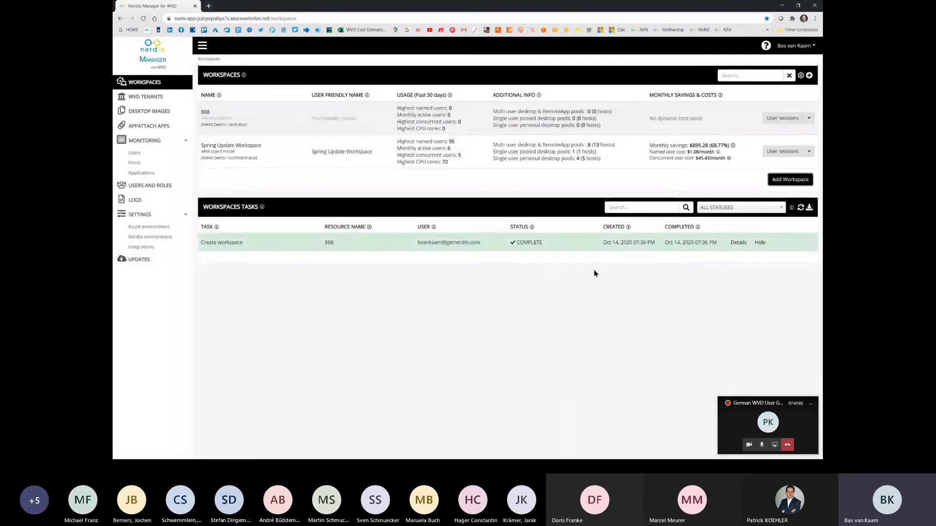
# Step: Start adding a dynamic host pool to workspace 888, with 888 as both its name and its name prefix
pyautogui.click(809, 119)
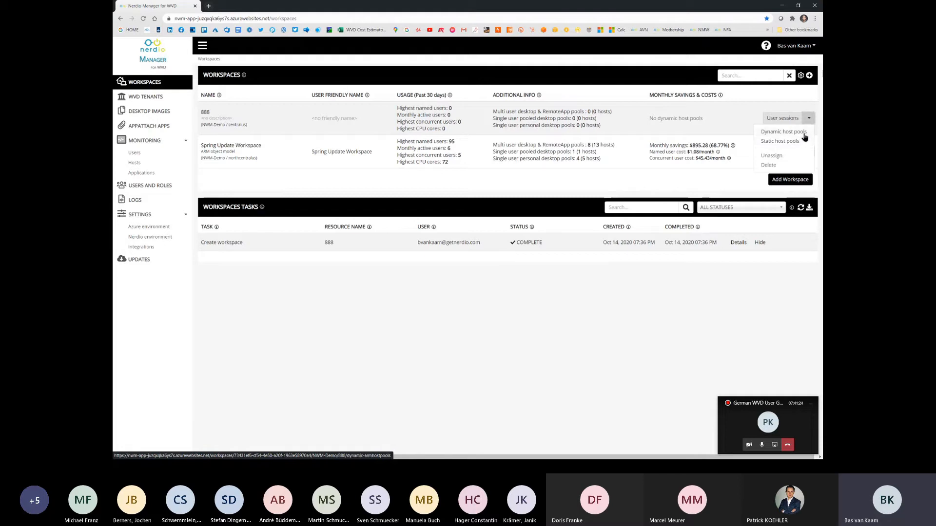
pyautogui.click(805, 137)
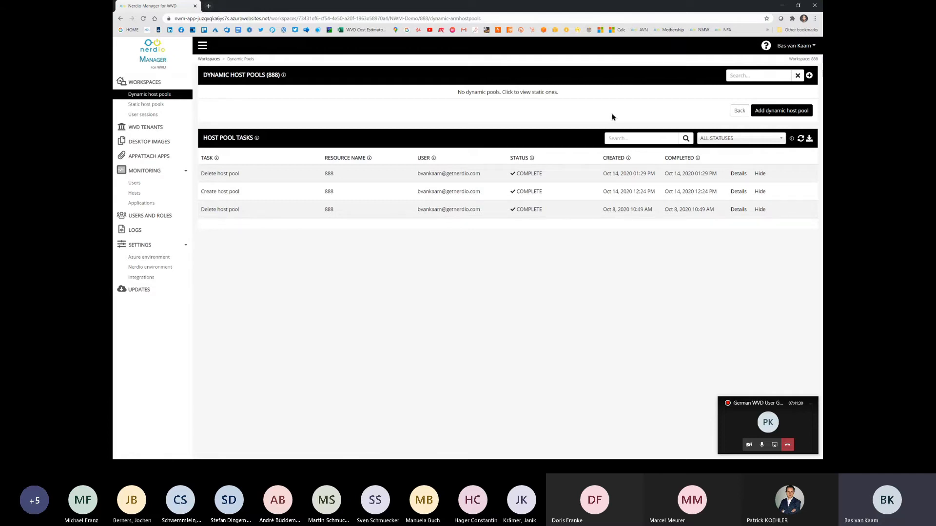
pyautogui.click(784, 113)
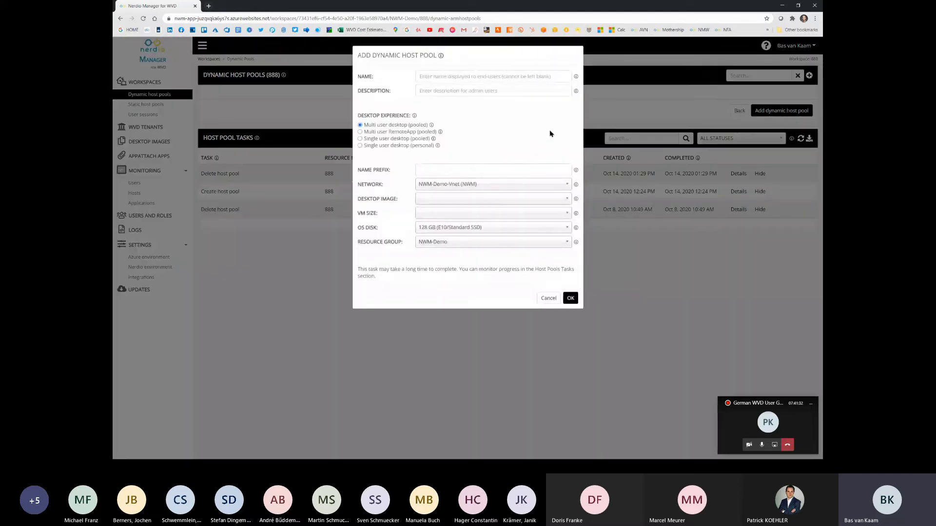
pyautogui.click(473, 76)
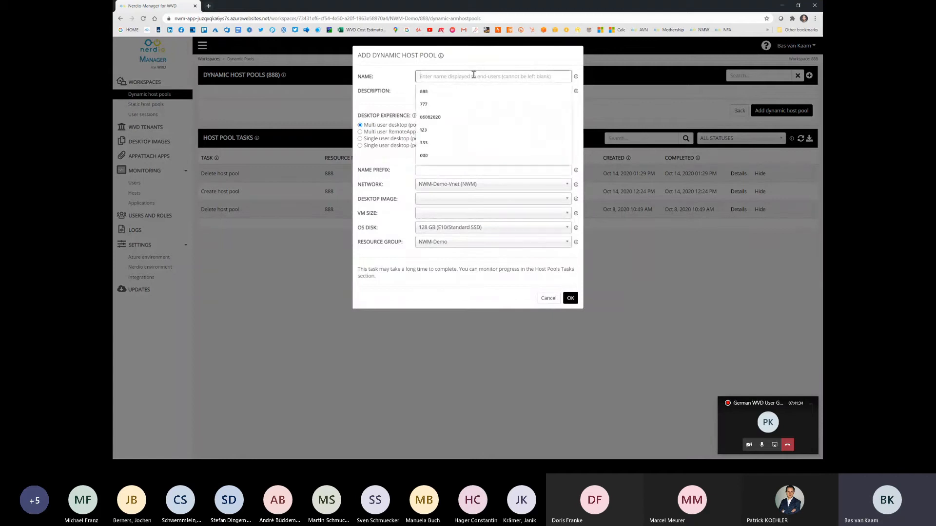
pyautogui.write('888')
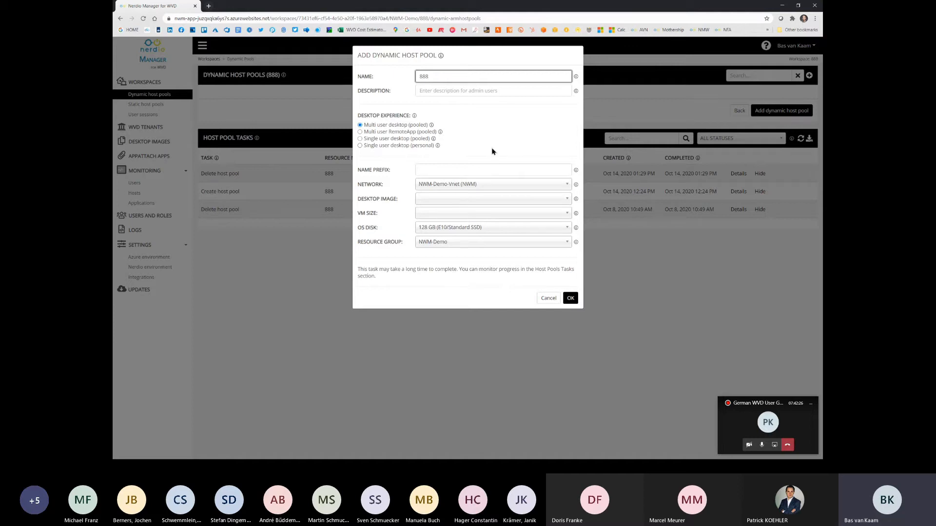
pyautogui.click(491, 170)
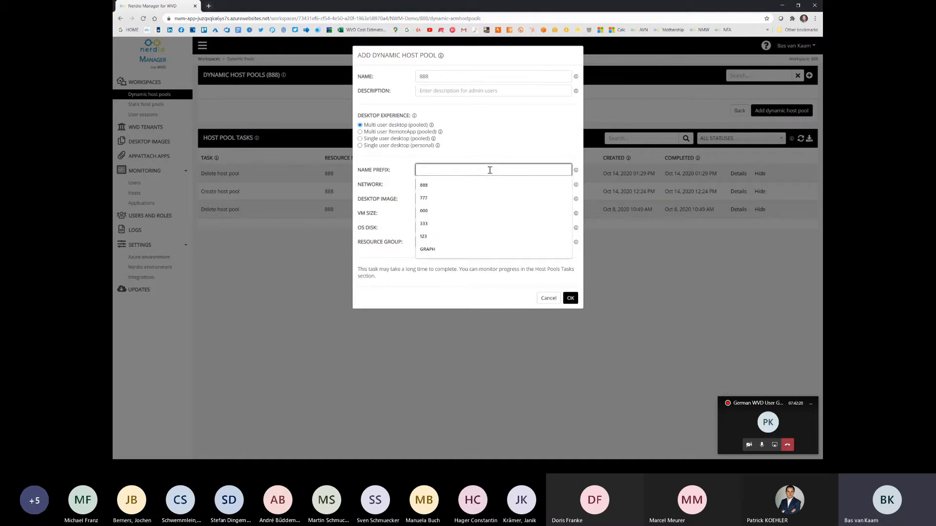
pyautogui.write('888')
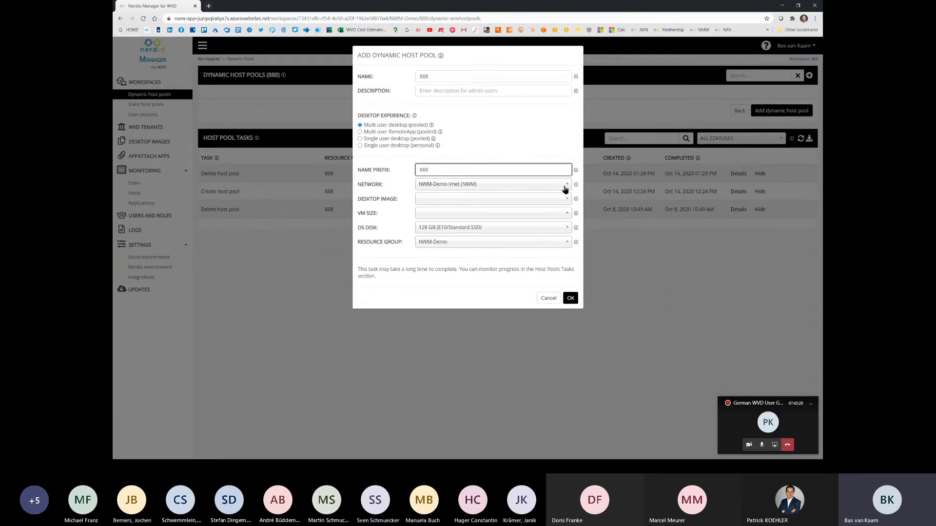
# Step: Choose the Windows 10 (2004) EVD + Office ProPlus (multi-session) image, keep the D2s_v3 size and 128 GB E10 disk, and create the host pool
pyautogui.click(567, 201)
pyautogui.moveTo(570, 225); pyautogui.dragTo(569, 248)
pyautogui.click(549, 274)
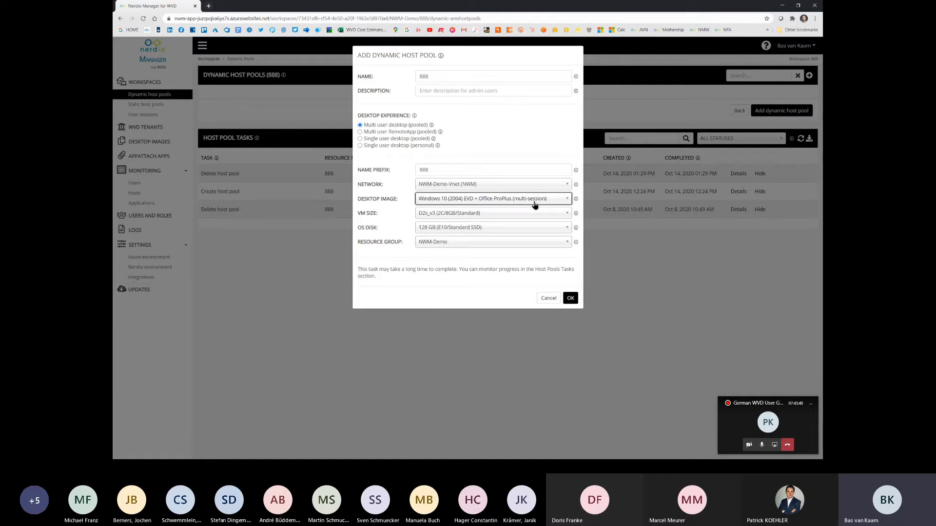
pyautogui.click(561, 215)
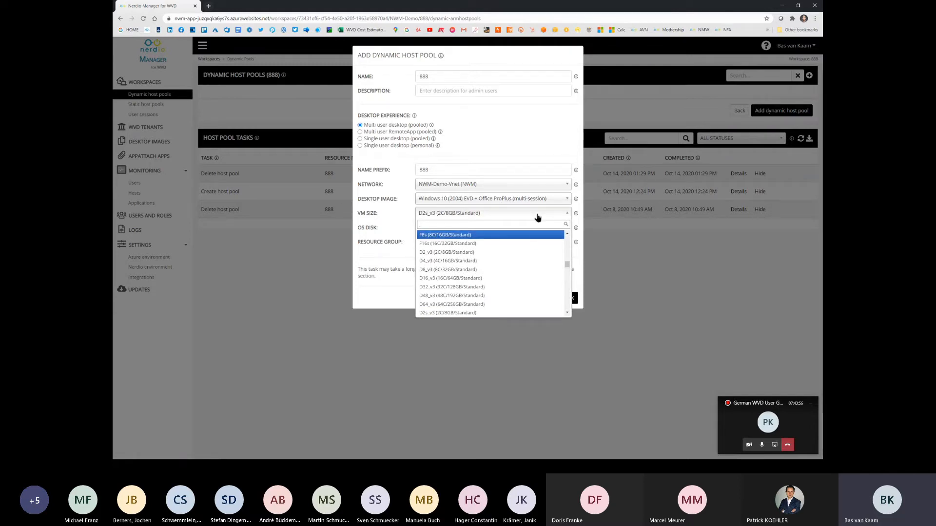
pyautogui.click(538, 217)
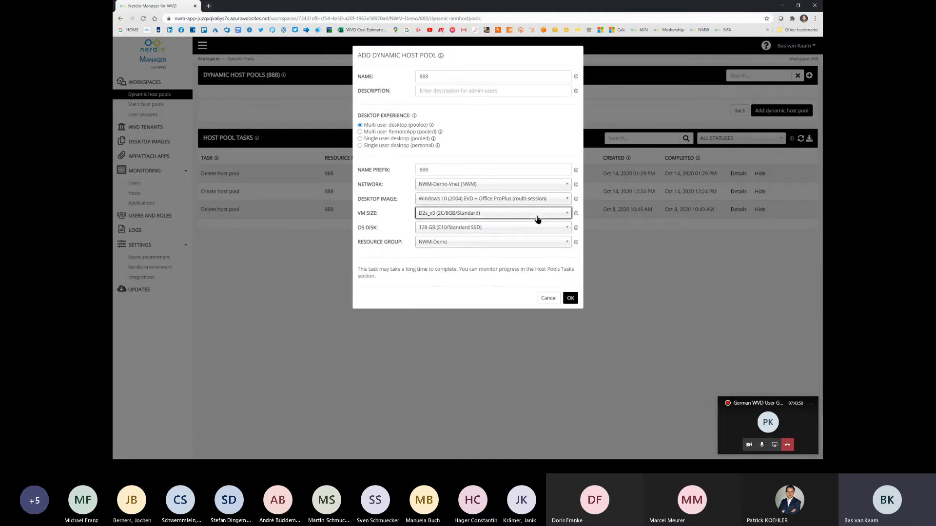
pyautogui.click(565, 228)
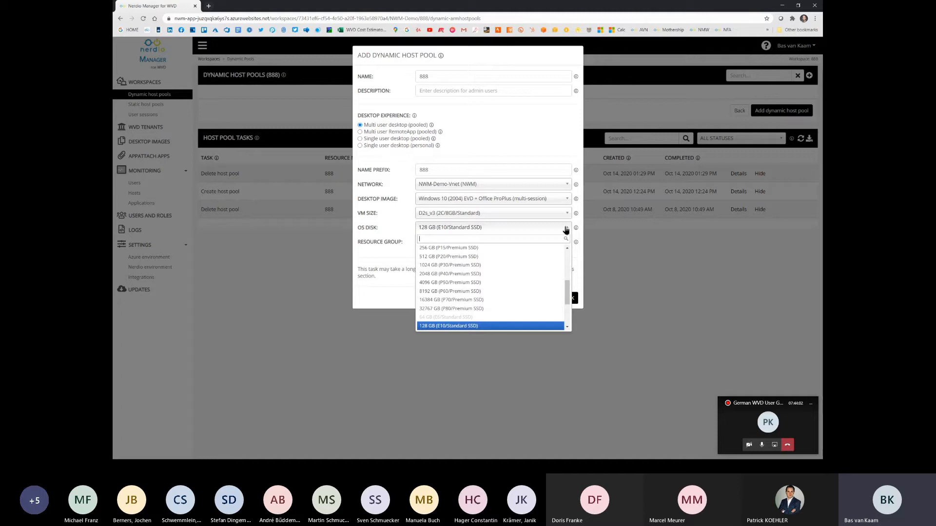
pyautogui.click(565, 230)
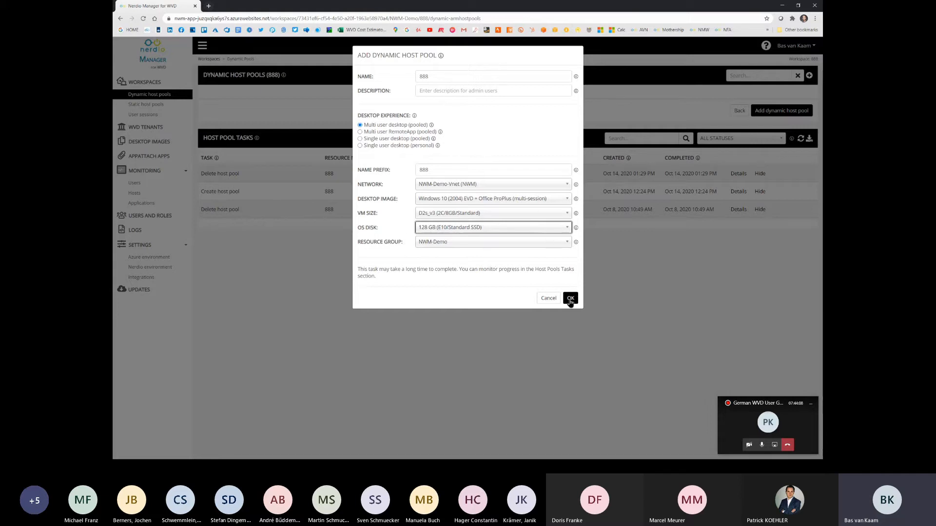
pyautogui.click(570, 298)
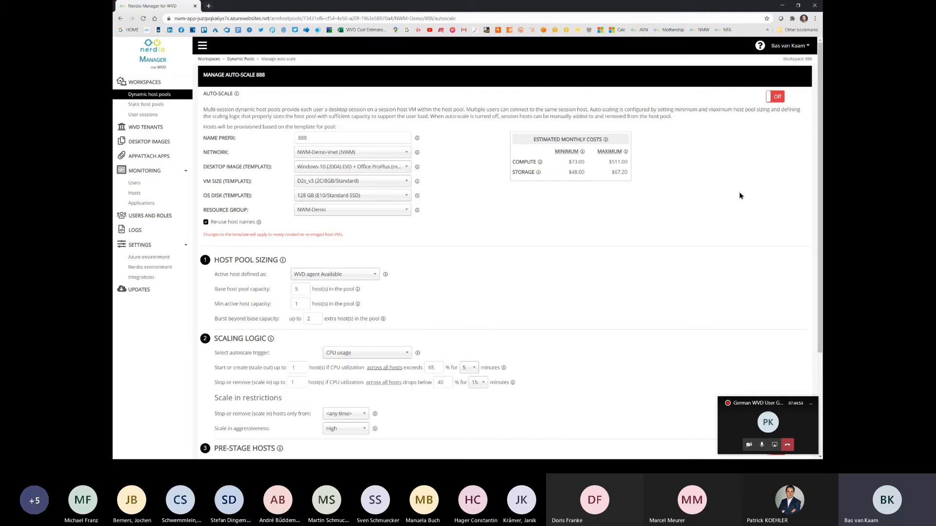
# Step: Turn on auto-scale for host pool 888
pyautogui.click(761, 445)
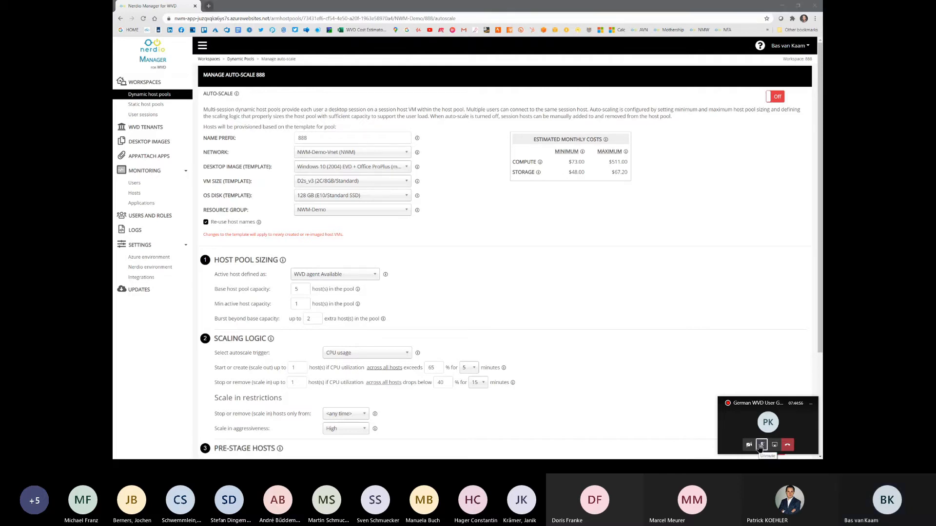
pyautogui.click(760, 446)
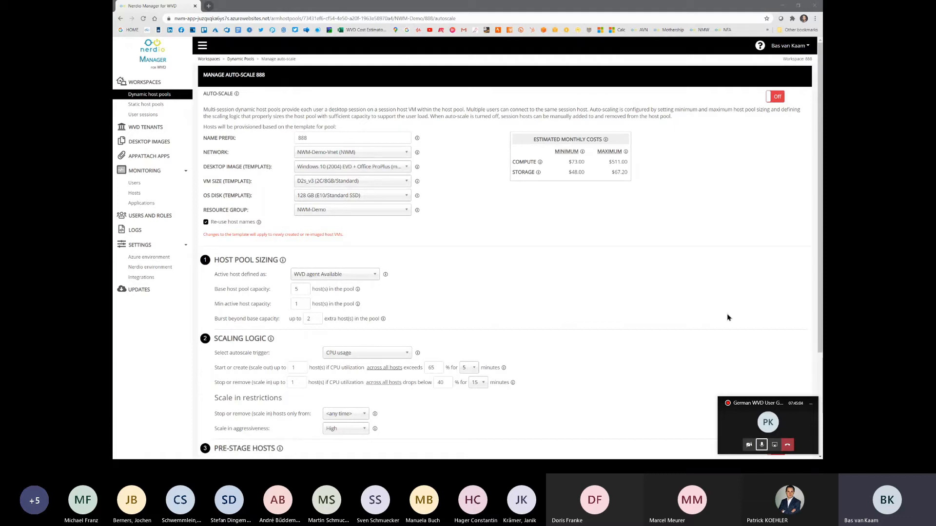
pyautogui.click(777, 100)
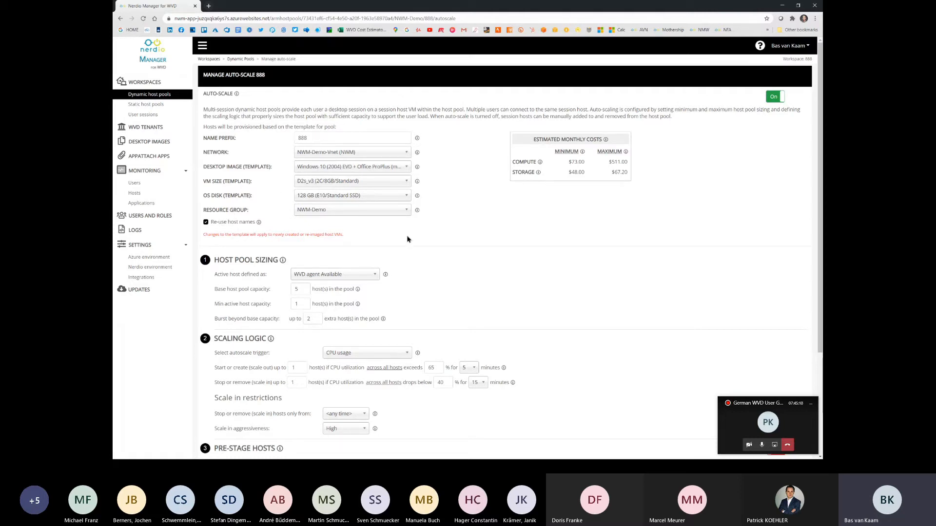
# Step: Try base host pool capacities of 3 and 0 hosts, restoring 5 after each
pyautogui.scroll(-1, 480, 215)
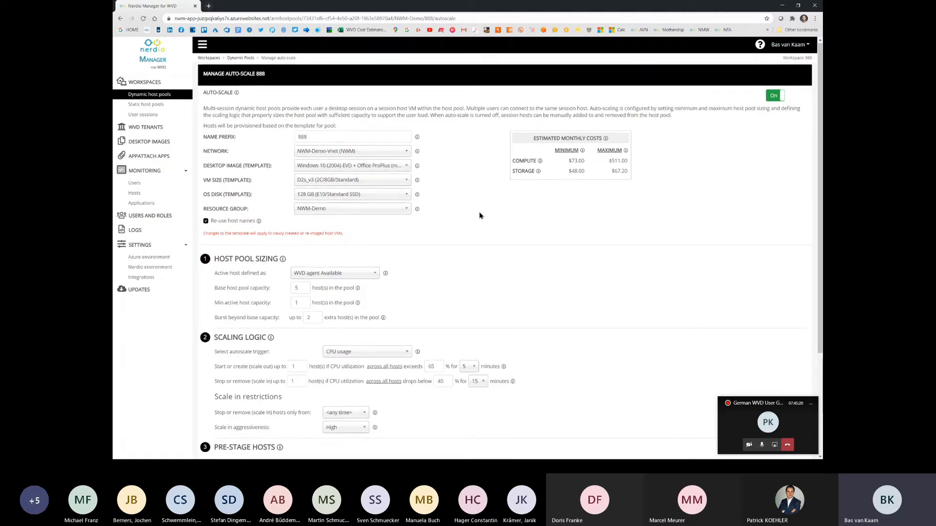
pyautogui.scroll(-1, 480, 216)
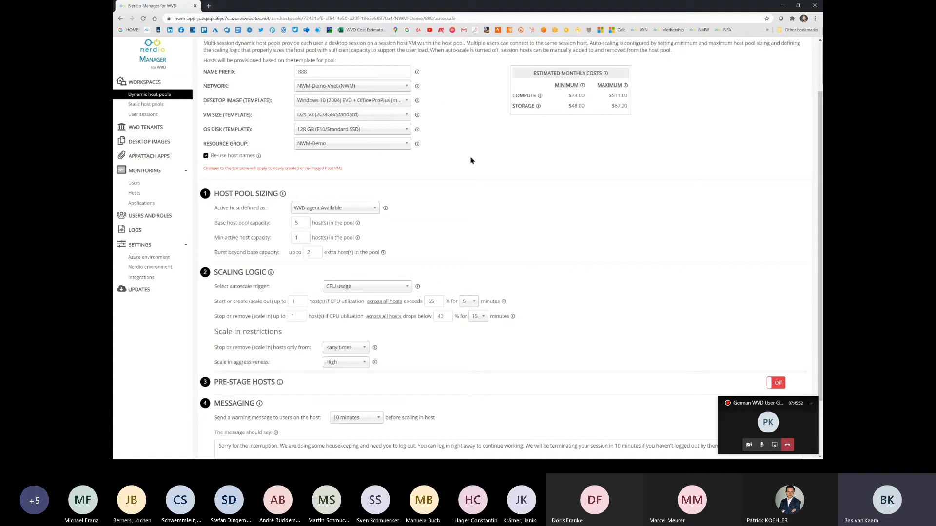
pyautogui.click(301, 223)
pyautogui.press('BackSpace')
pyautogui.write('3')
pyautogui.press('BackSpace')
pyautogui.write('5')
pyautogui.click(482, 201)
pyautogui.click(303, 224)
pyautogui.press('BackSpace')
pyautogui.write('0')
pyautogui.press('BackSpace')
pyautogui.write('5')
# Step: Try a minimum active host capacity of 0, restore it to 1, and review the base and burst capacity fields
pyautogui.click(305, 237)
pyautogui.press('BackSpace')
pyautogui.write('0')
pyautogui.write('1')
pyautogui.click(307, 223)
pyautogui.click(316, 252)
pyautogui.click(307, 223)
pyautogui.click(315, 252)
# Step: Examine the available autoscale triggers and read the explanation of how each one scales
pyautogui.click(406, 289)
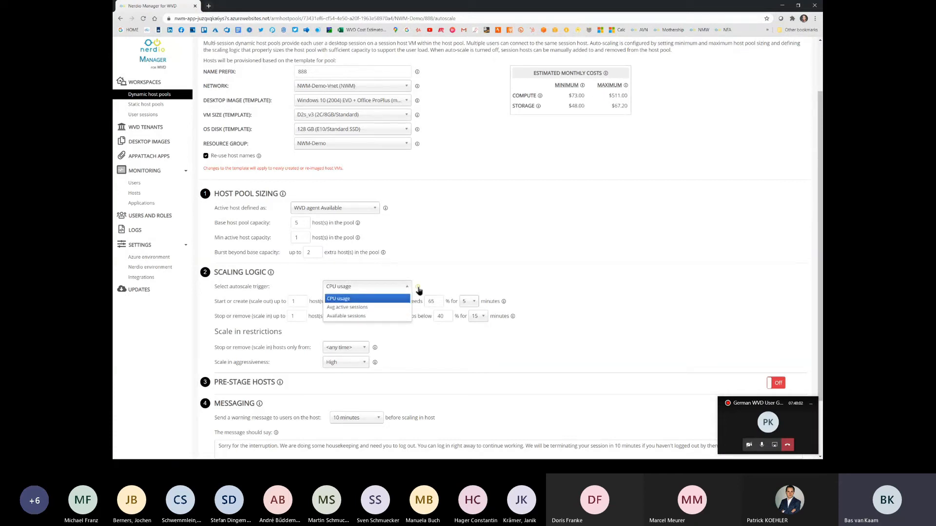
pyautogui.click(417, 288)
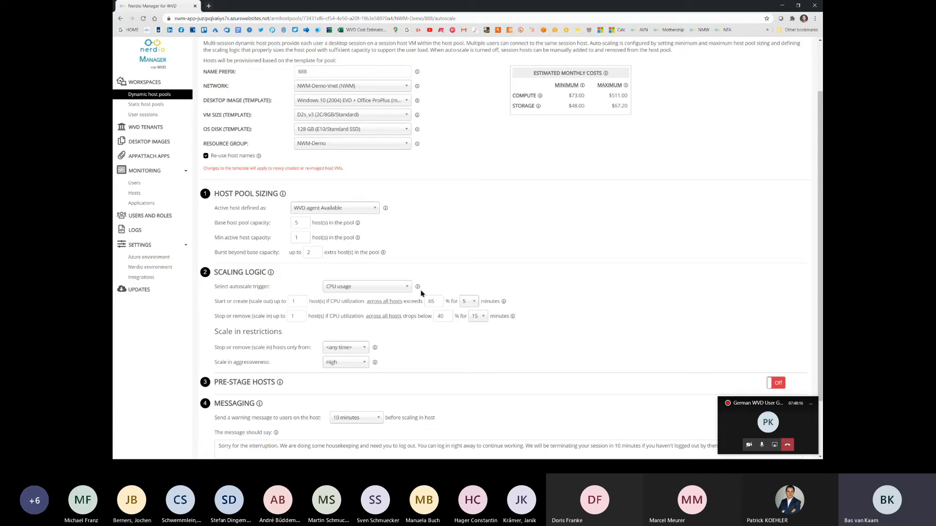
pyautogui.moveTo(418, 288)
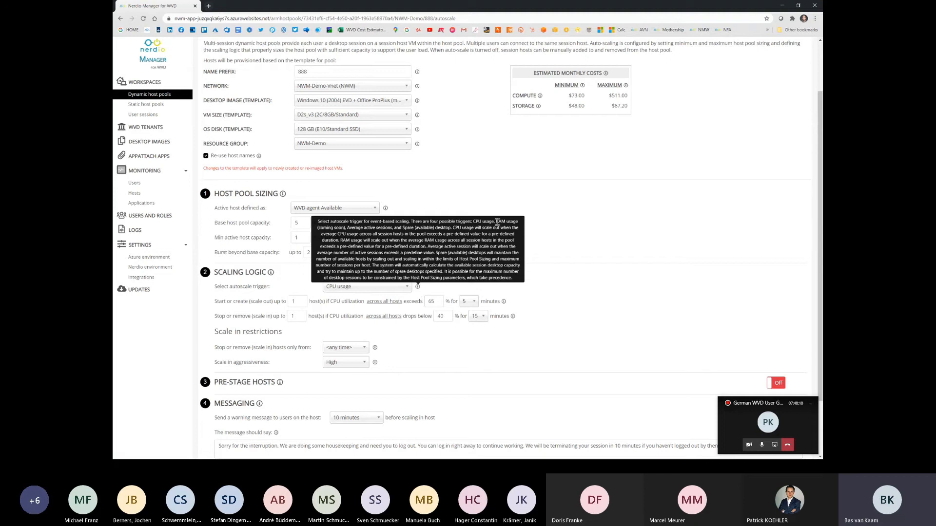
pyautogui.moveTo(498, 221); pyautogui.dragTo(520, 223)
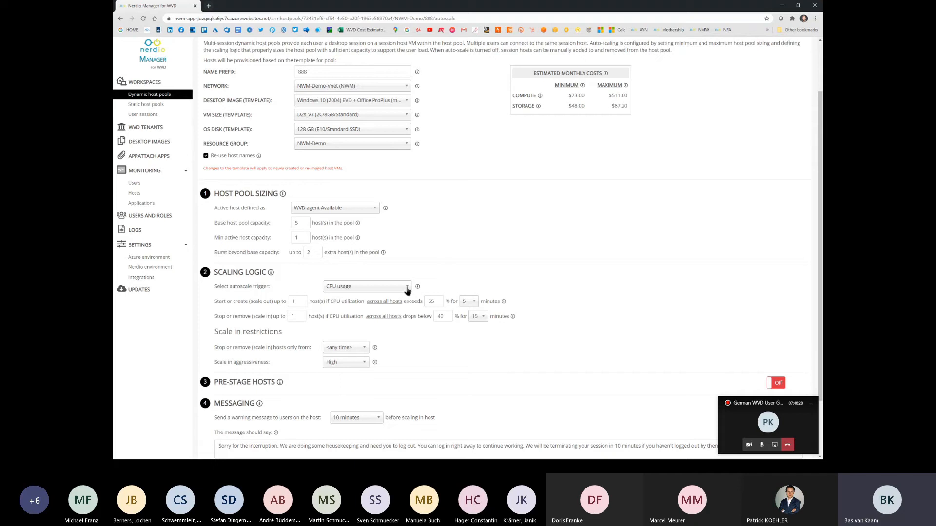
# Step: Check the scale-out host count and the duration choices for the scale-out and scale-in CPU rules
pyautogui.click(303, 301)
pyautogui.click(471, 304)
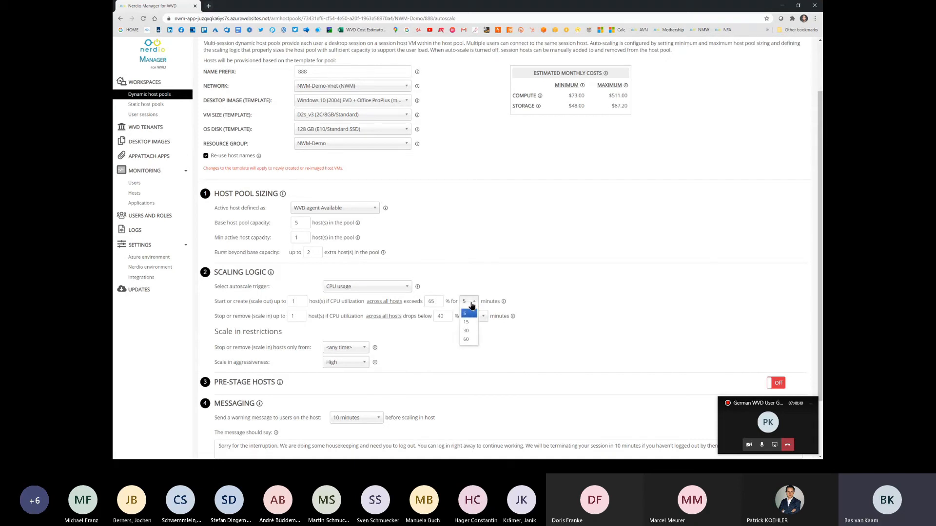
pyautogui.click(555, 296)
pyautogui.click(477, 317)
pyautogui.click(544, 320)
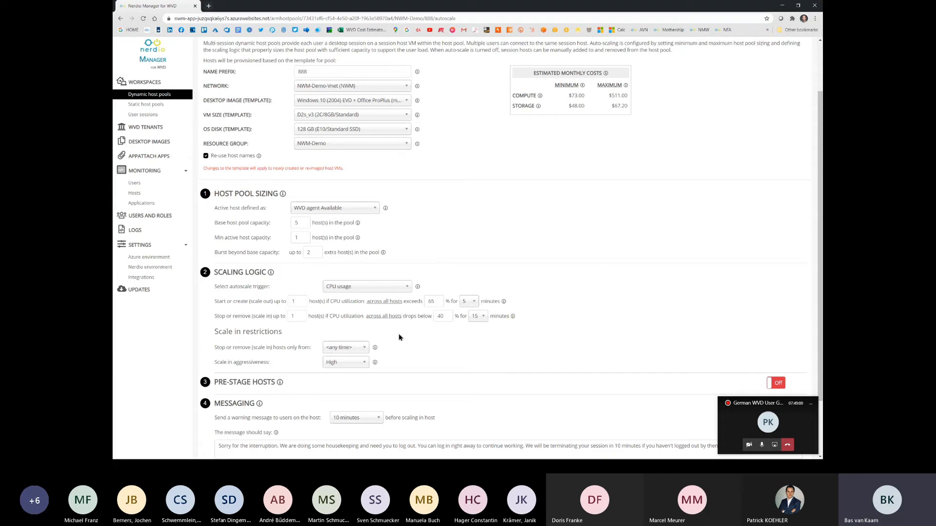
# Step: Restrict stopping or removing hosts to the hours from 8 a.m. to 6 p.m
pyautogui.click(364, 350)
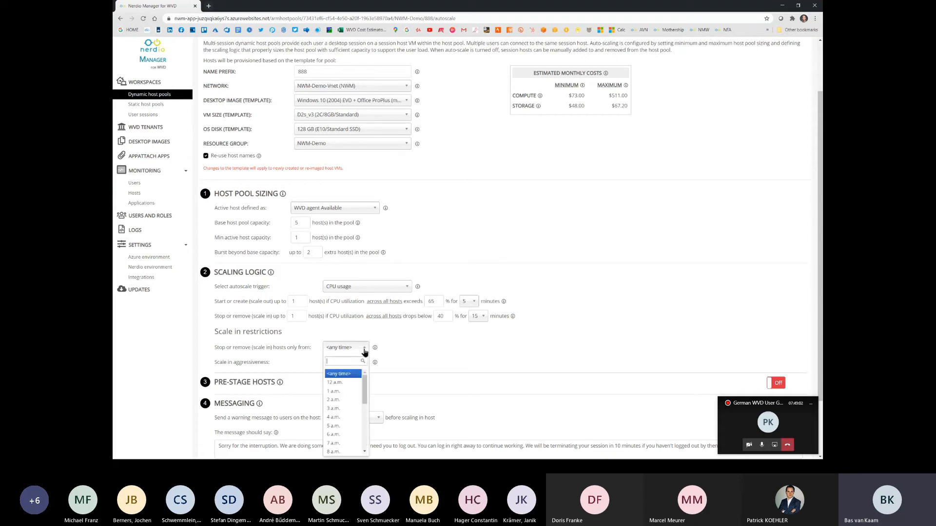
pyautogui.moveTo(368, 388); pyautogui.dragTo(366, 402)
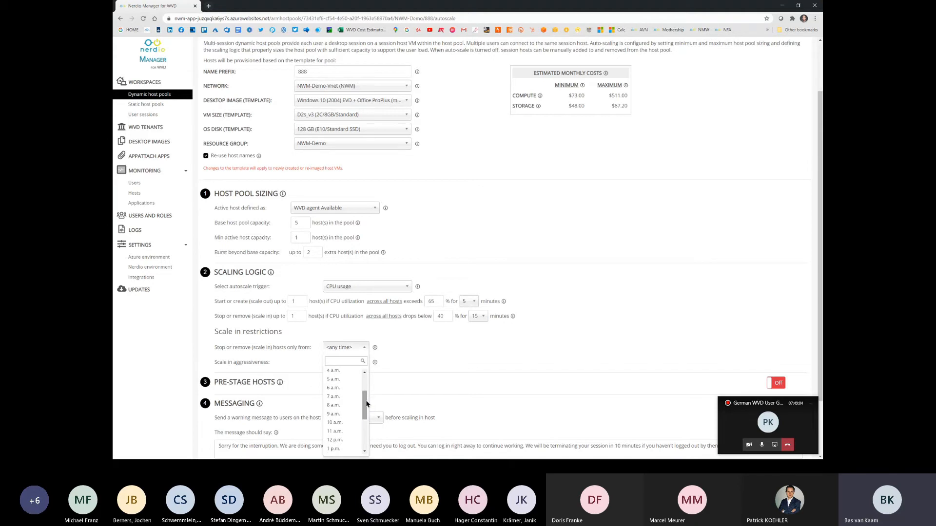
pyautogui.click(341, 406)
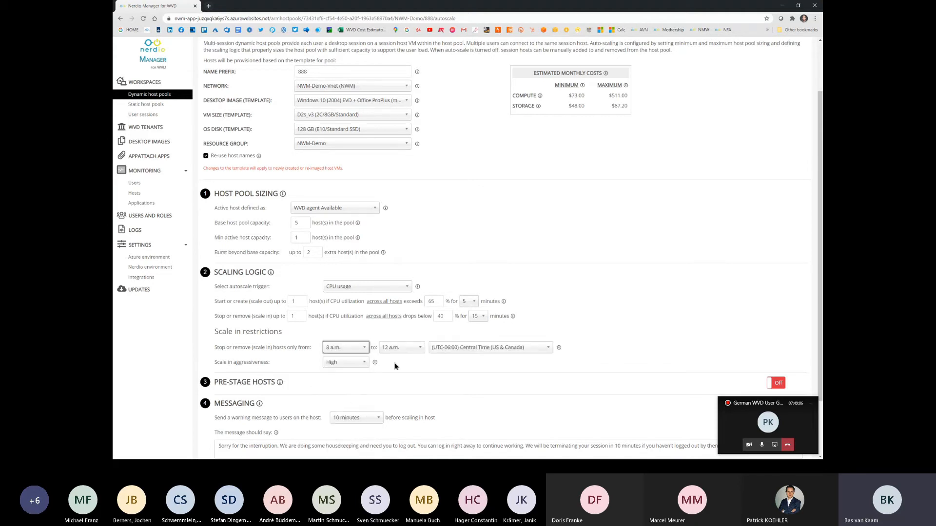
pyautogui.click(413, 348)
pyautogui.moveTo(421, 386); pyautogui.dragTo(420, 432)
pyautogui.click(407, 440)
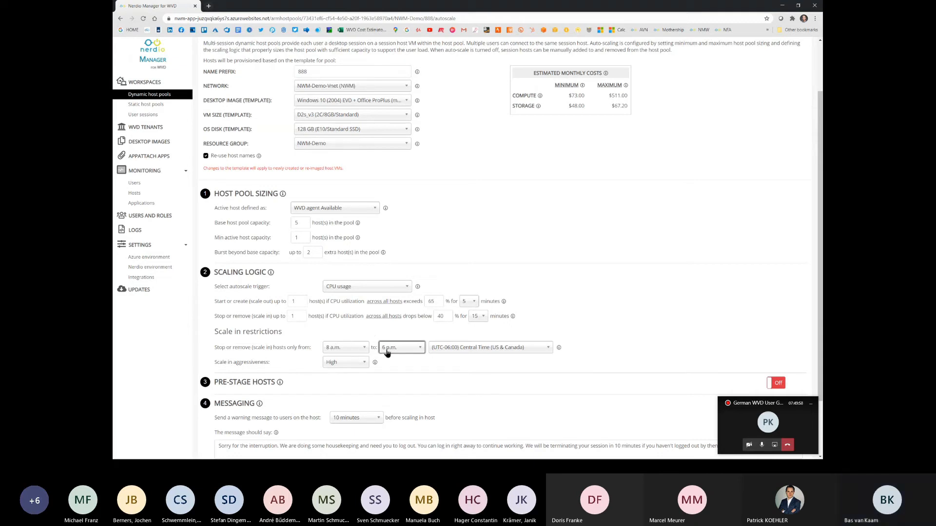
# Step: Review the scale-in aggressiveness levels and the warning message lead times offered before scaling in a host
pyautogui.click(363, 363)
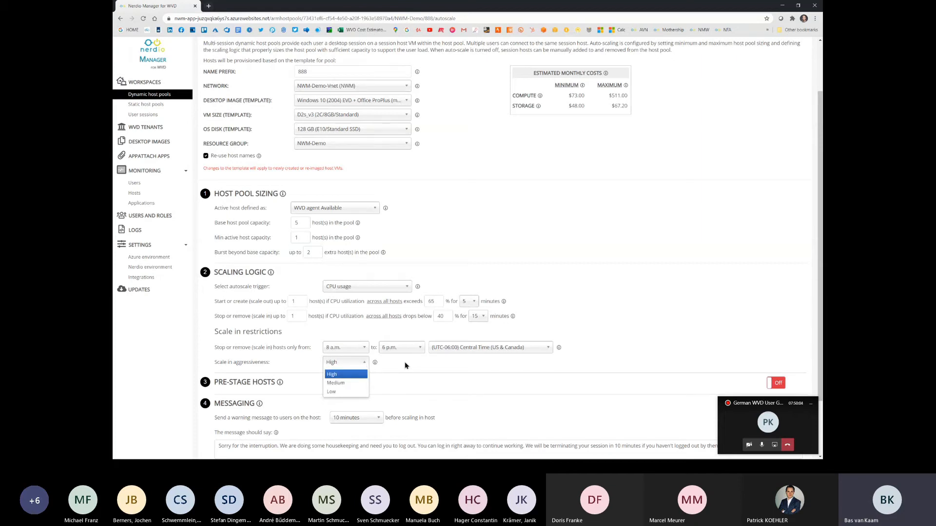
pyautogui.click(376, 366)
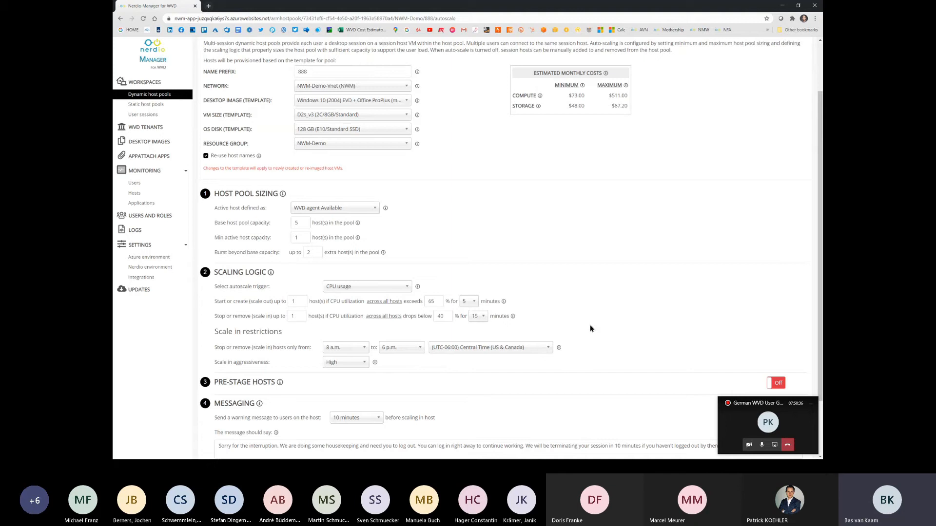
pyautogui.scroll(-1, 594, 324)
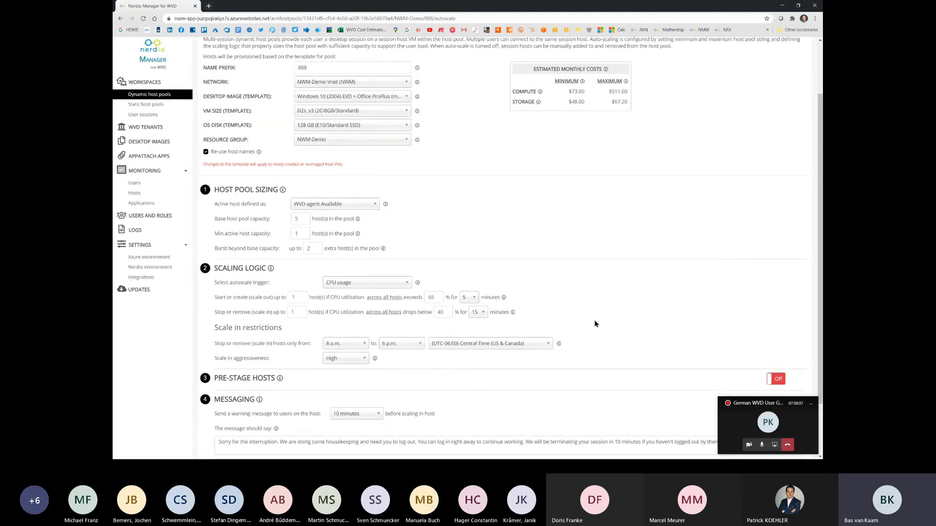
pyautogui.click(378, 359)
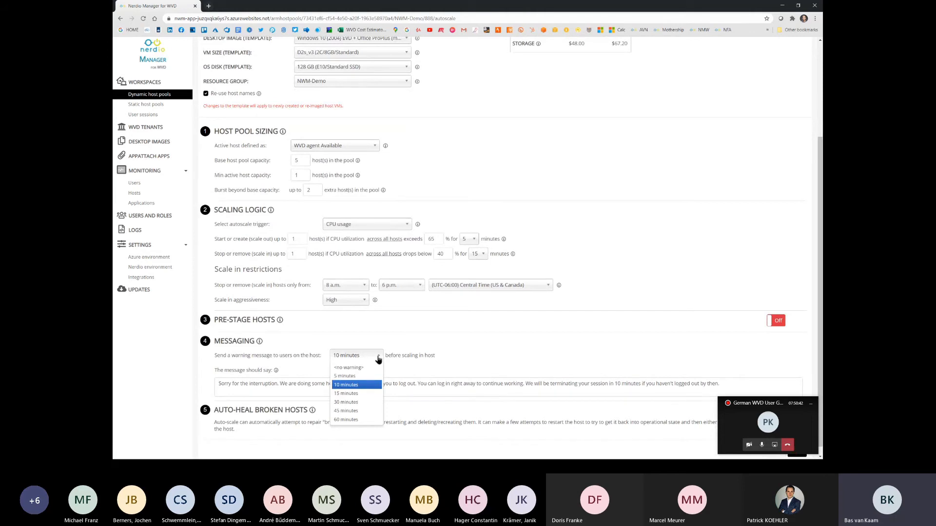
pyautogui.click(496, 361)
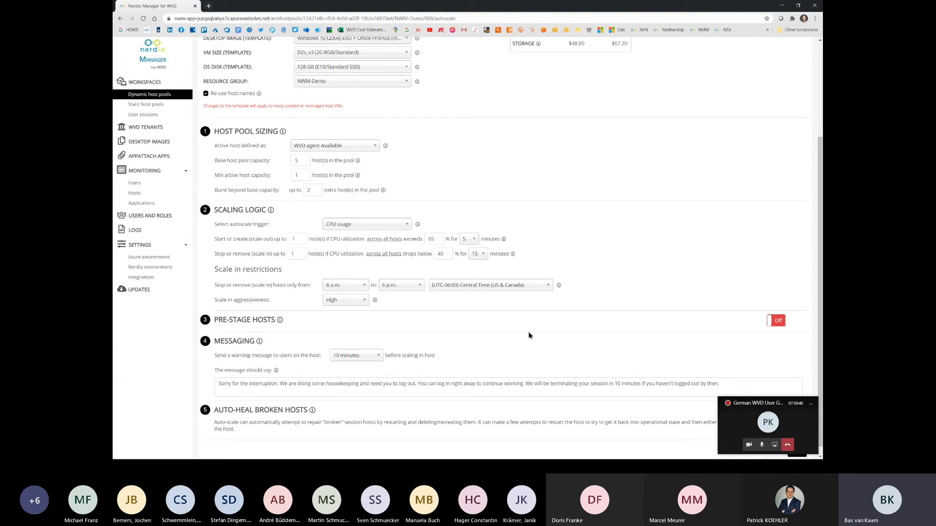
# Step: Set the scale-in aggressiveness to Medium and finally to Low
pyautogui.click(363, 300)
pyautogui.click(359, 317)
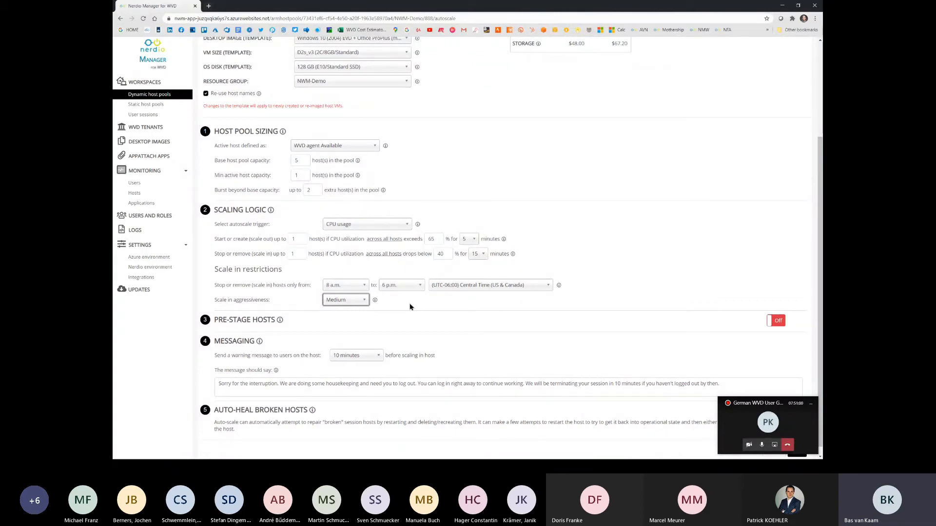
pyautogui.click(365, 301)
pyautogui.click(358, 329)
pyautogui.click(762, 446)
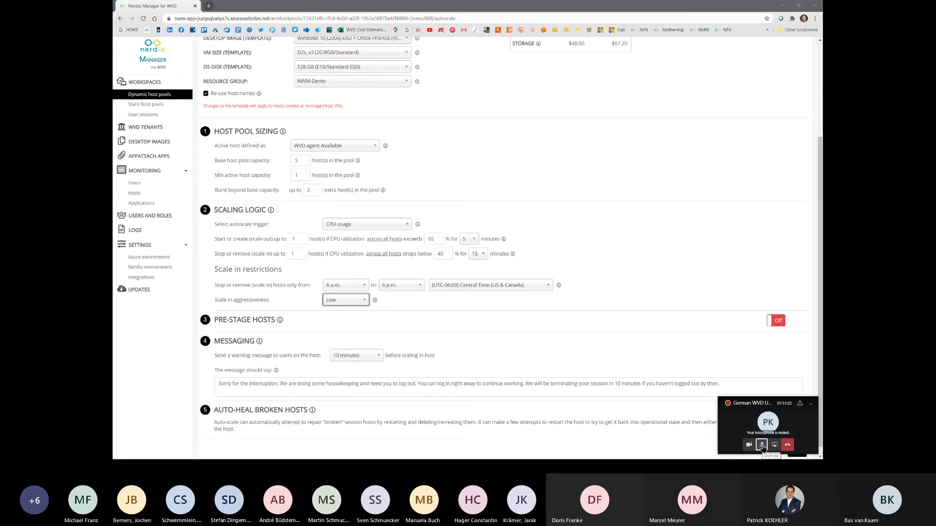
pyautogui.click(762, 444)
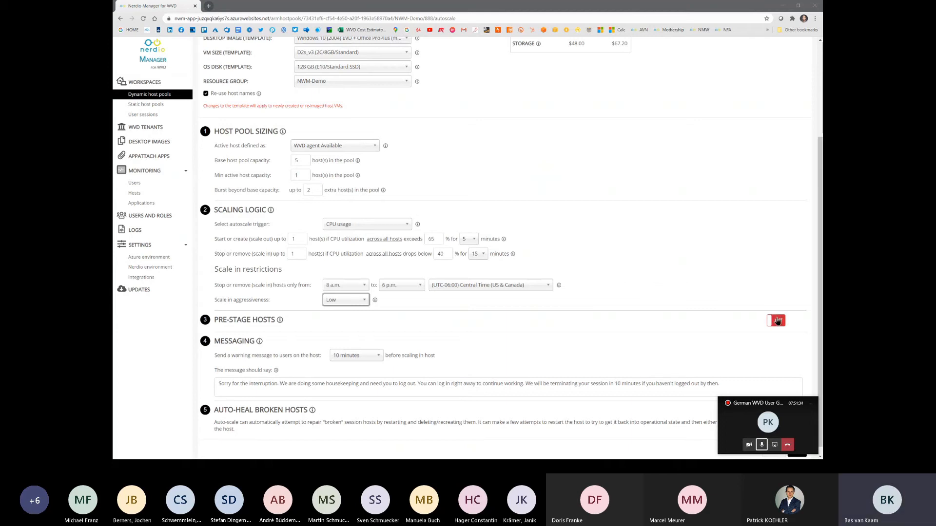
# Step: Enable pre-staging of hosts and set its work days to Monday - Friday
pyautogui.click(778, 321)
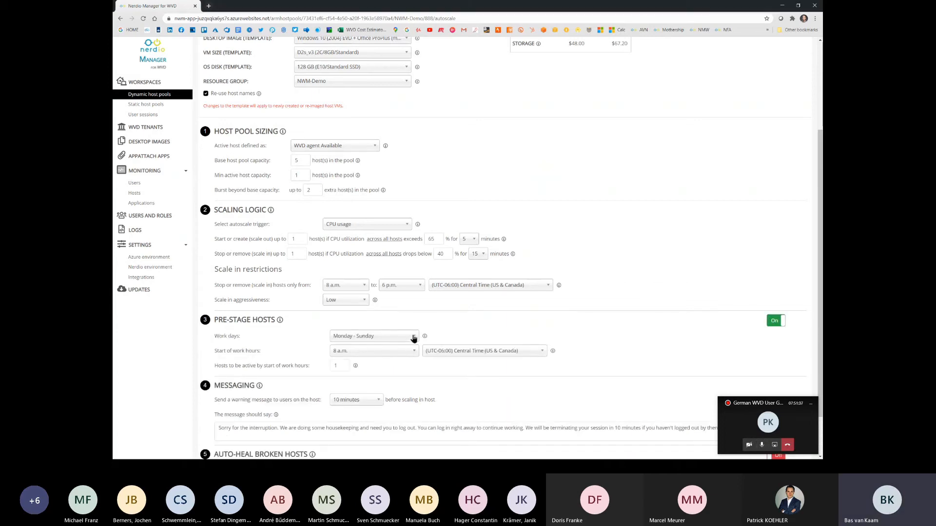
pyautogui.click(413, 337)
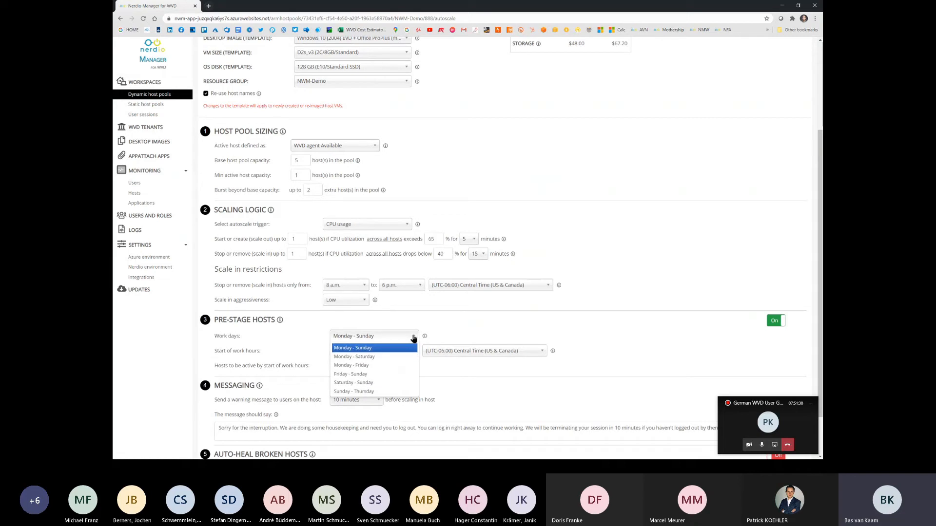
pyautogui.click(406, 366)
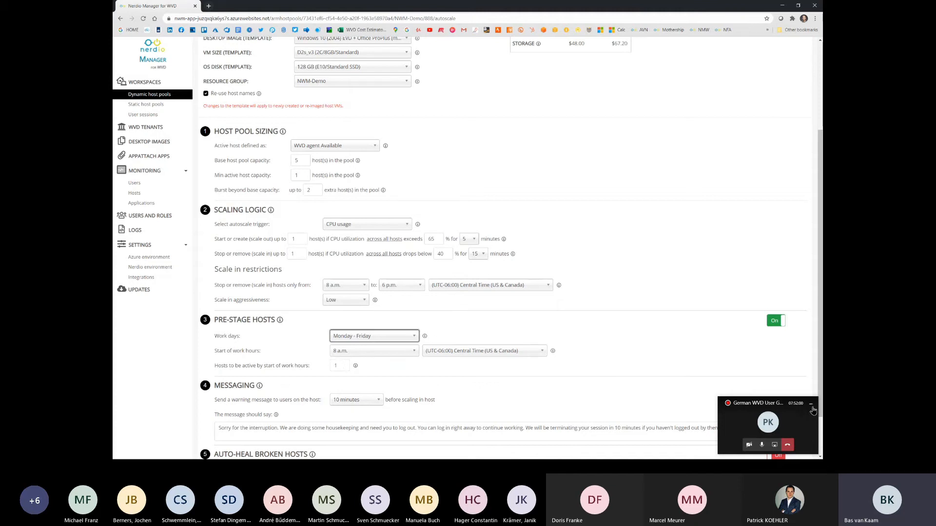
# Step: Minimize the meeting window, enable auto-heal for broken hosts and bring up its repair settings
pyautogui.click(812, 411)
pyautogui.scroll(-1, 689, 345)
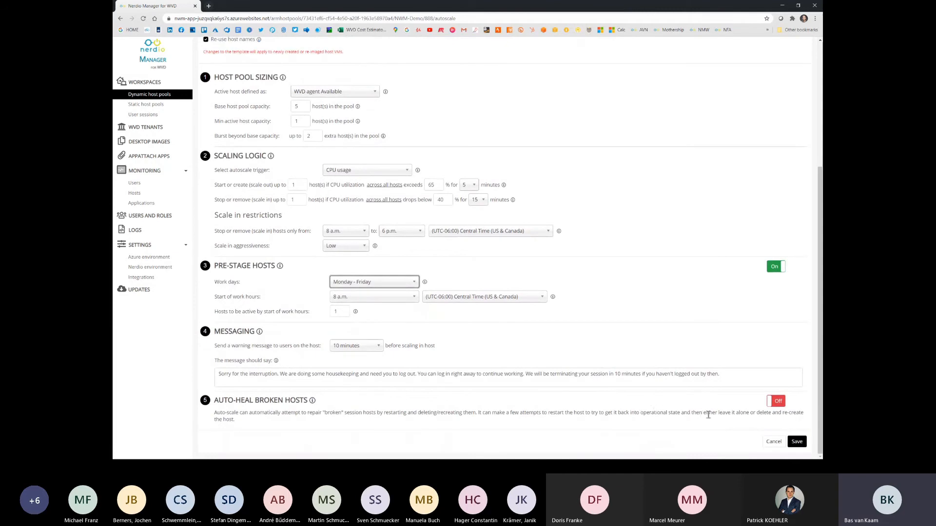
pyautogui.click(776, 402)
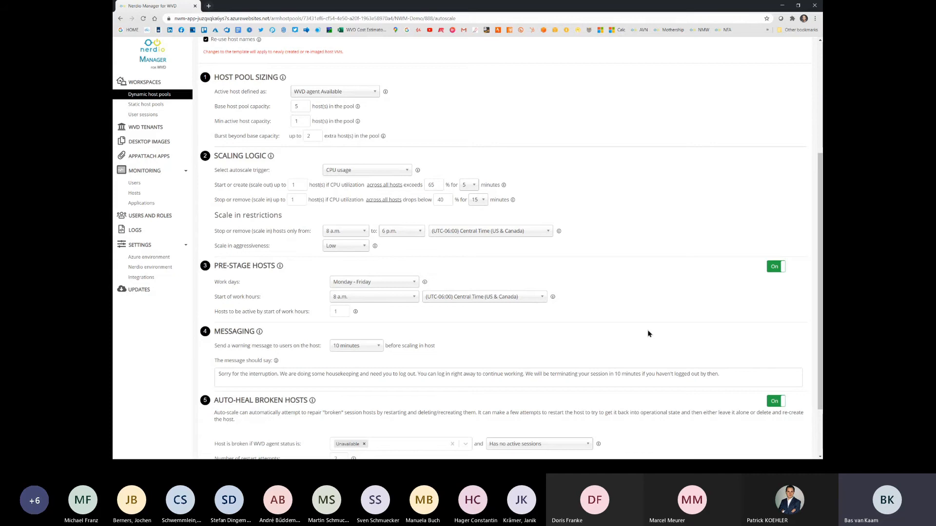
pyautogui.scroll(-2, 692, 298)
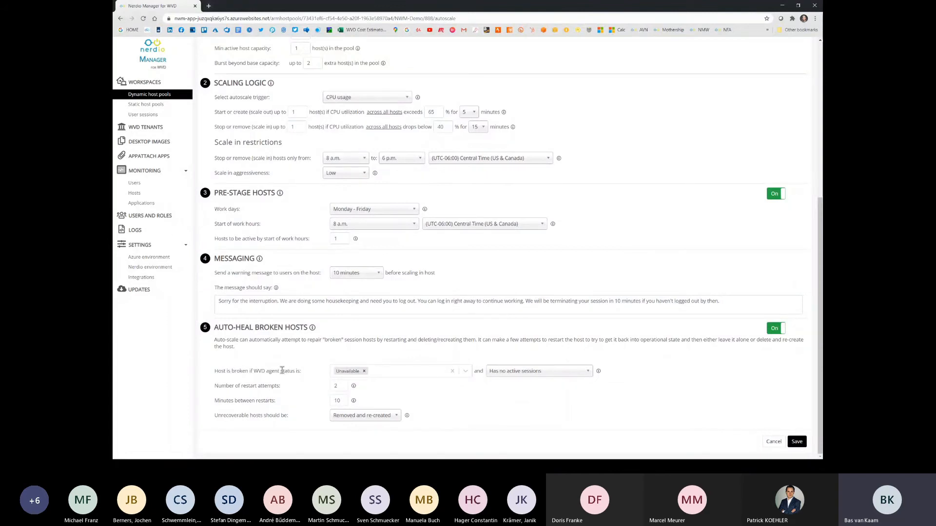
# Step: Review the WVD agent statuses that mark a host as broken and add No Heartbeat to the selection
pyautogui.click(462, 373)
pyautogui.scroll(-3, 472, 317)
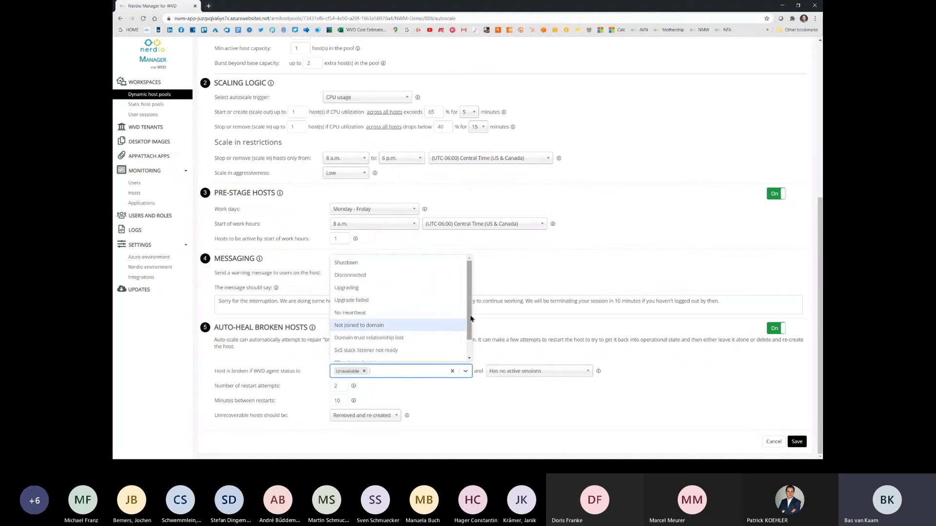
pyautogui.moveTo(470, 324); pyautogui.dragTo(471, 335)
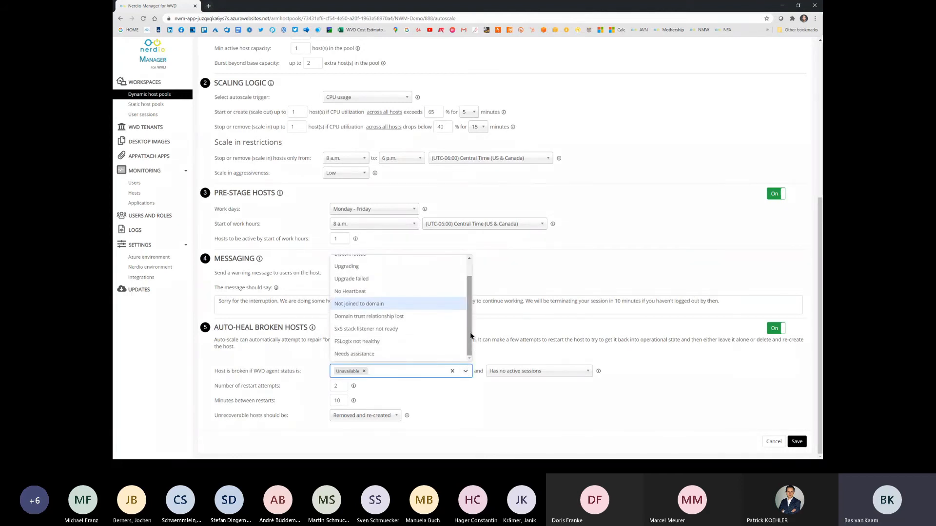
pyautogui.click(378, 291)
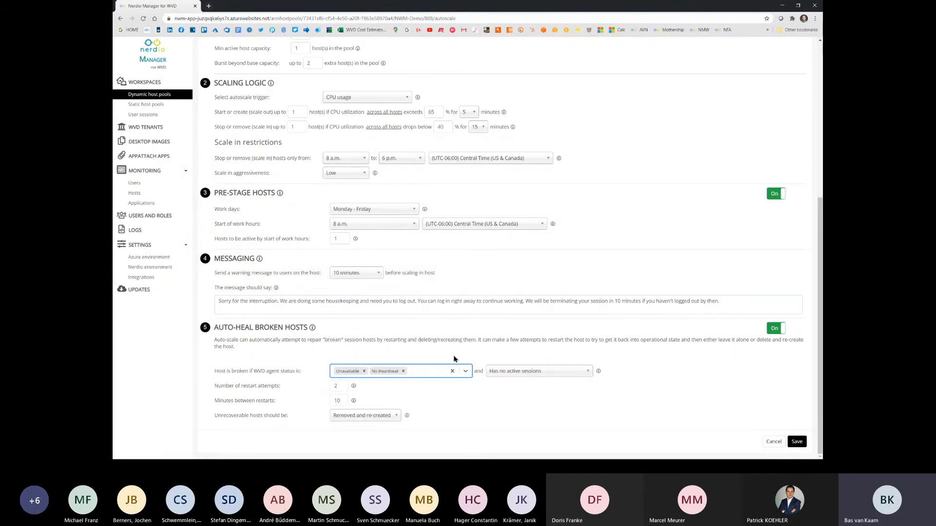
# Step: Review the session conditions for broken hosts and the handling options for unrecoverable hosts, keeping Removed and re-created
pyautogui.click(588, 373)
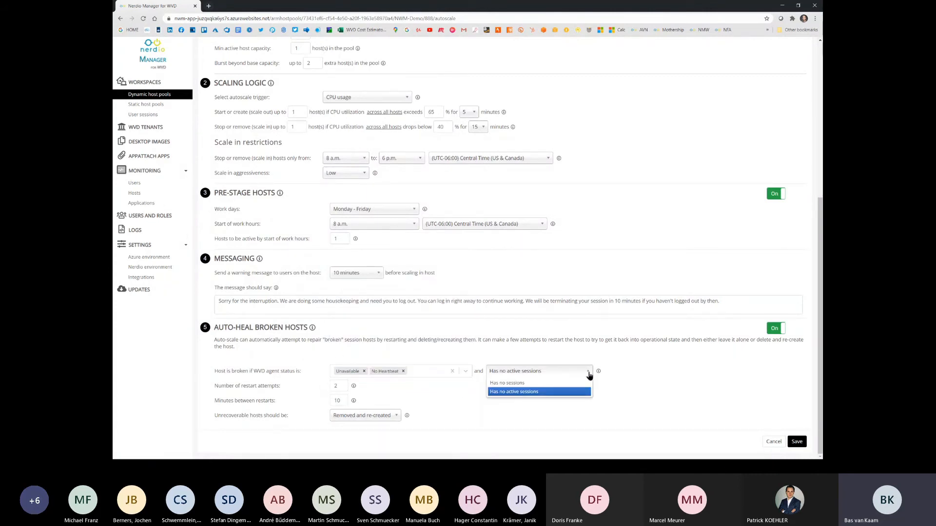
pyautogui.click(589, 373)
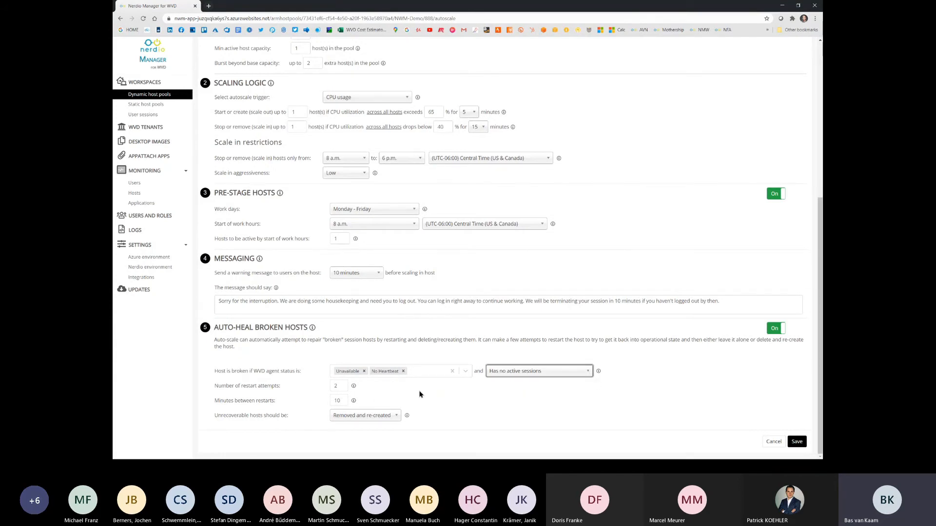
pyautogui.click(398, 416)
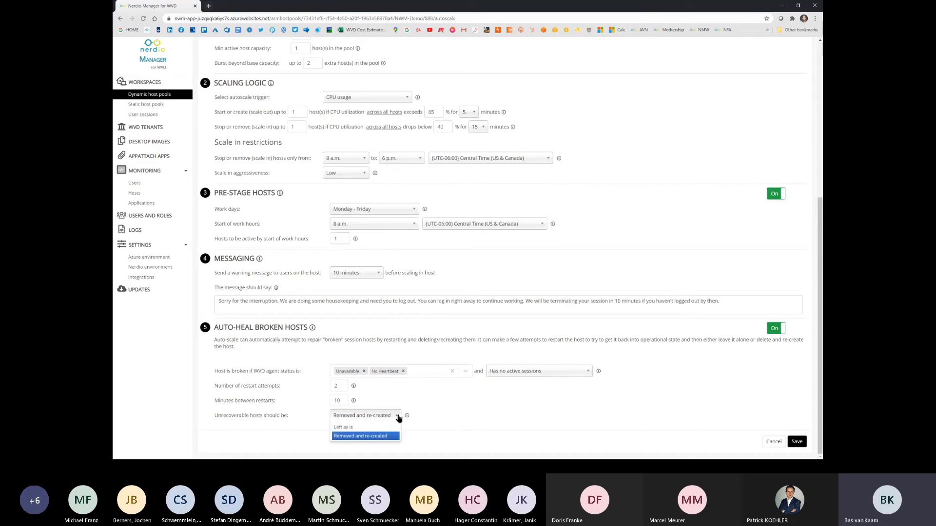
pyautogui.click(385, 436)
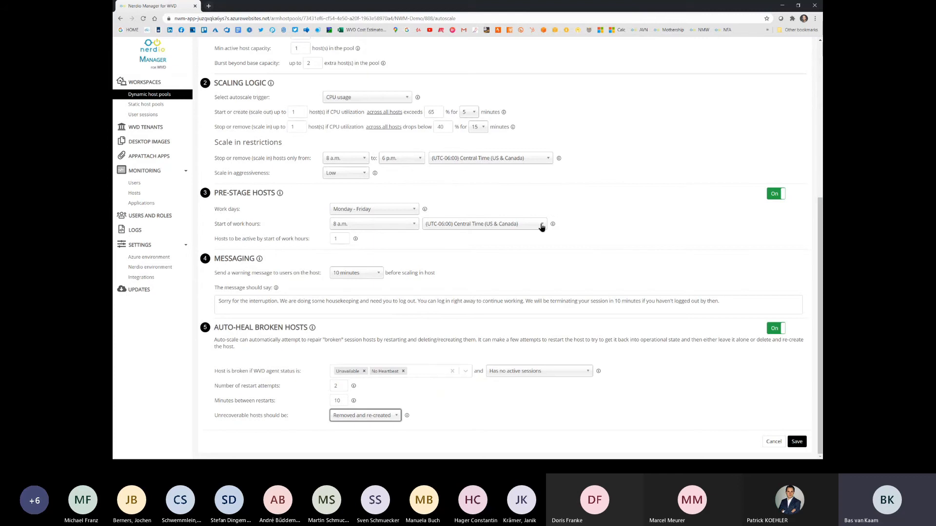
# Step: Look over the host pool sizing and scaling sections again and leave the auto-scale configuration without saving
pyautogui.scroll(3, 597, 214)
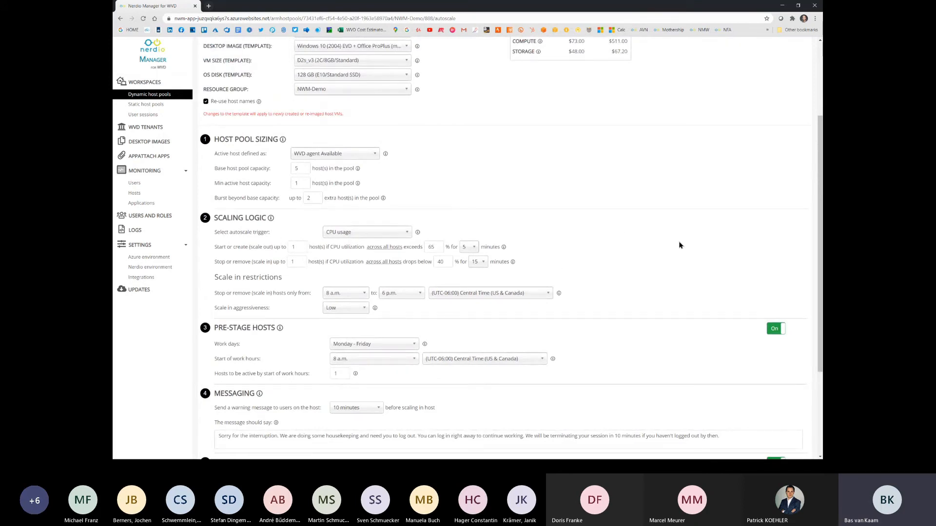
pyautogui.scroll(-3, 679, 245)
pyautogui.scroll(3, 564, 228)
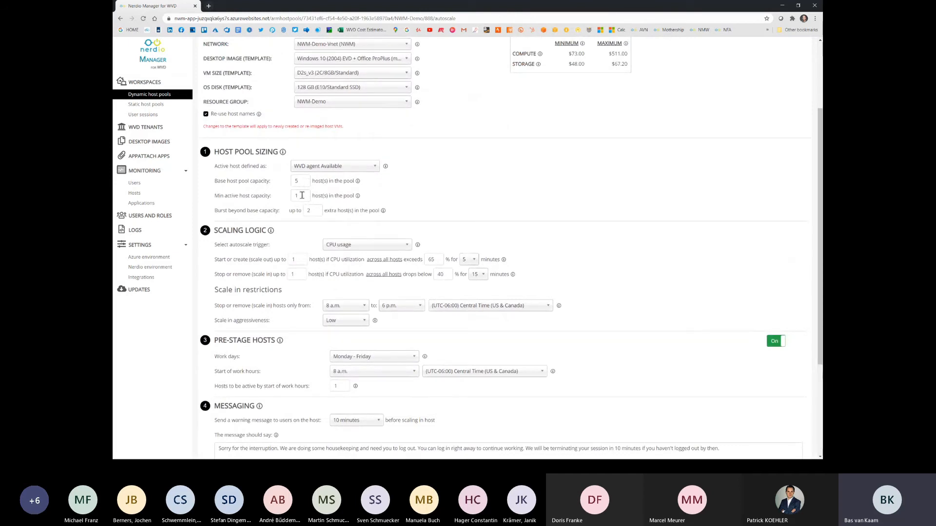
pyautogui.click(302, 195)
pyautogui.scroll(-1, 720, 226)
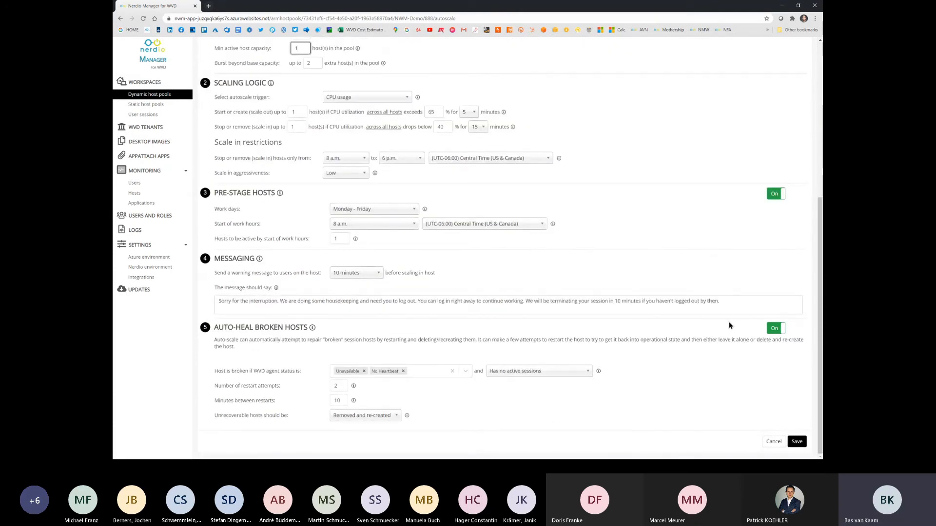
pyautogui.click(773, 442)
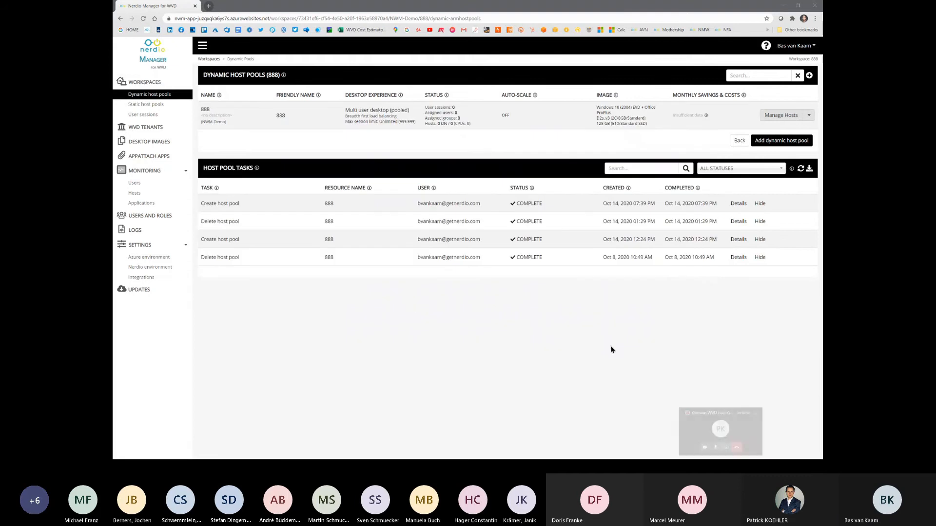
# Step: View the session hosts of host pool 888 and open the dynamic host pools of the Spring Update Workspace
pyautogui.click(209, 113)
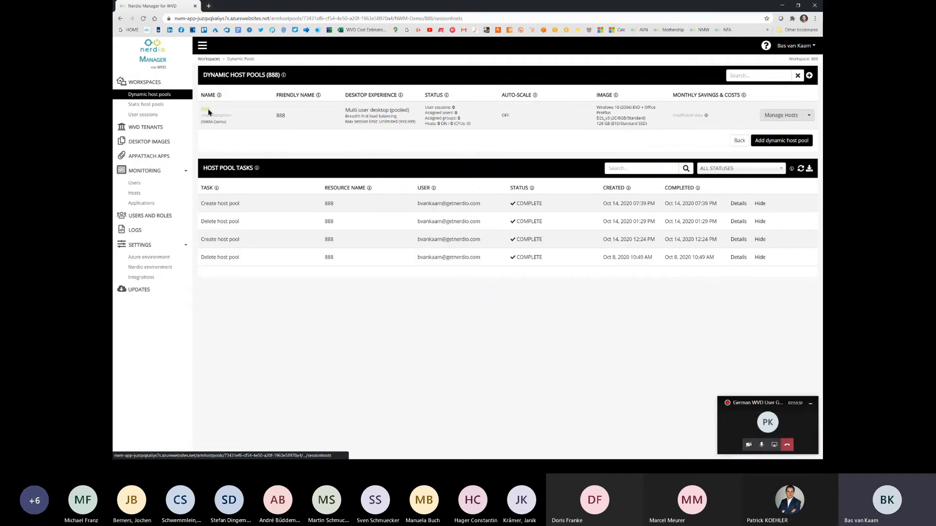
pyautogui.click(151, 82)
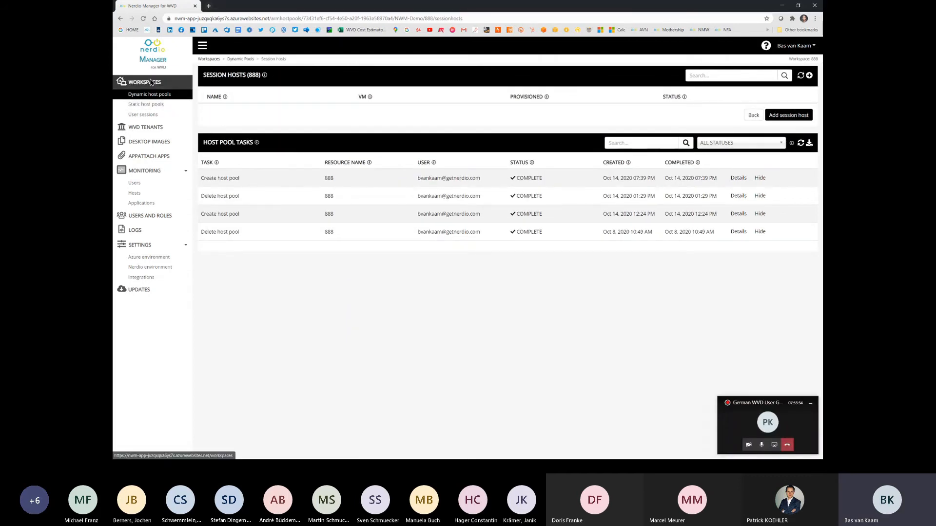
pyautogui.click(242, 146)
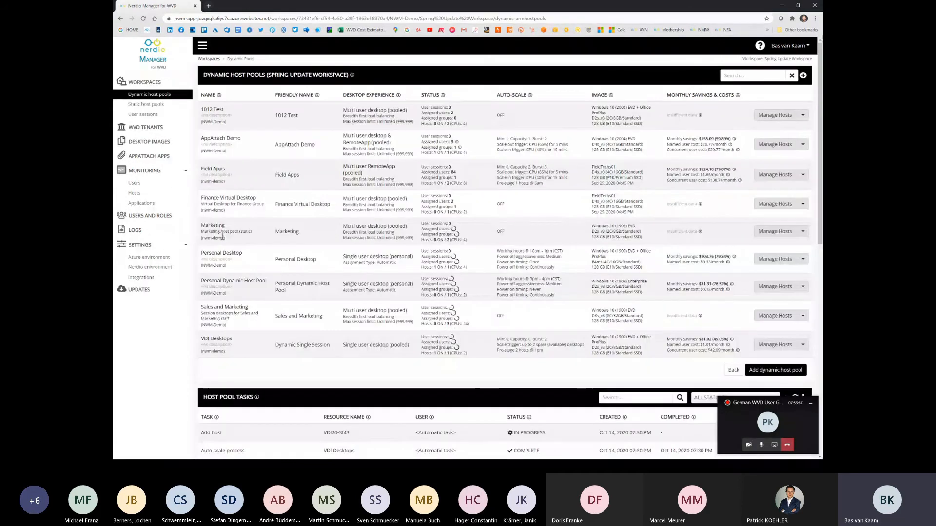
# Step: Open the auto-scale configuration of the Personal Desktop host pool
pyautogui.click(802, 259)
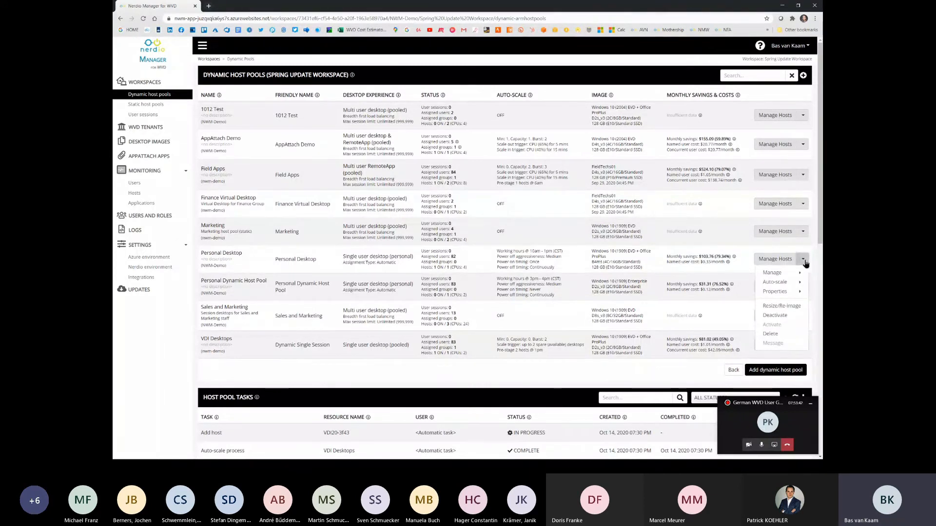
pyautogui.moveTo(795, 276)
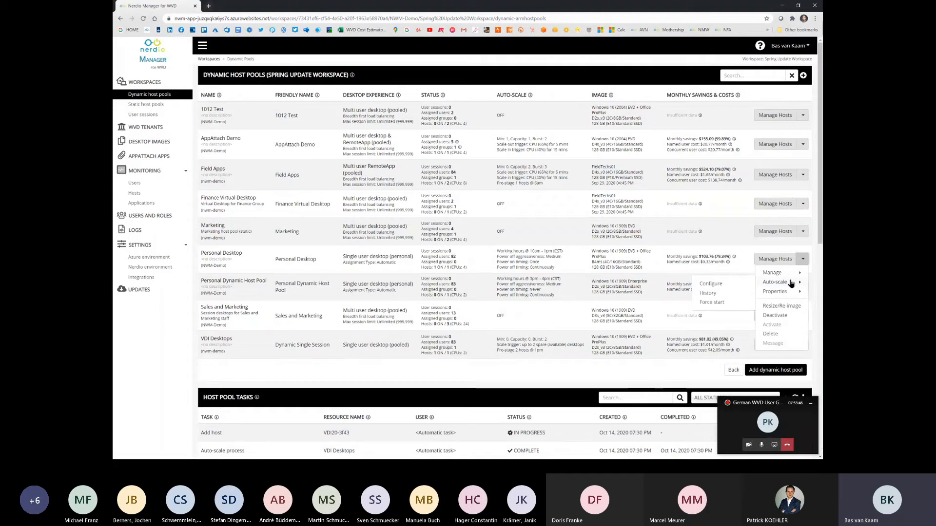
pyautogui.click(732, 285)
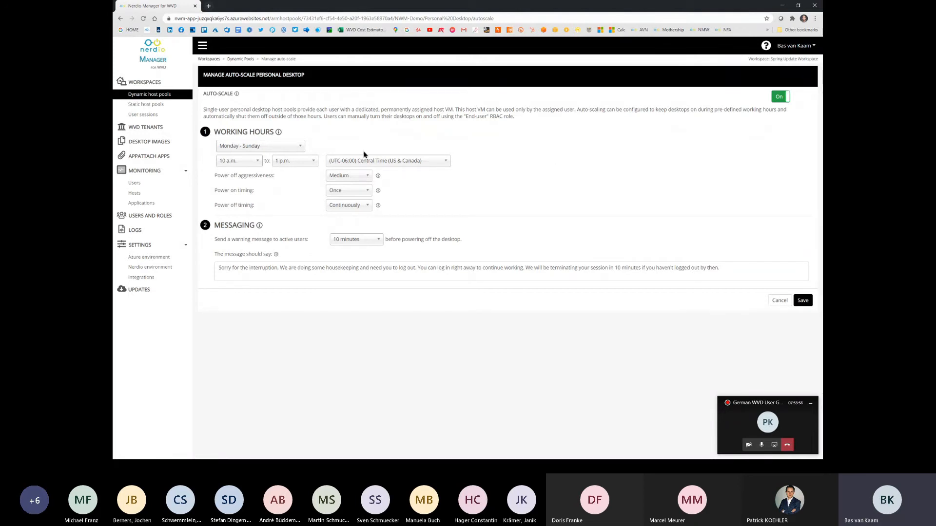
# Step: Set the personal desktop working hours to Monday - Friday, 8 a.m. to 6 p.m
pyautogui.click(300, 147)
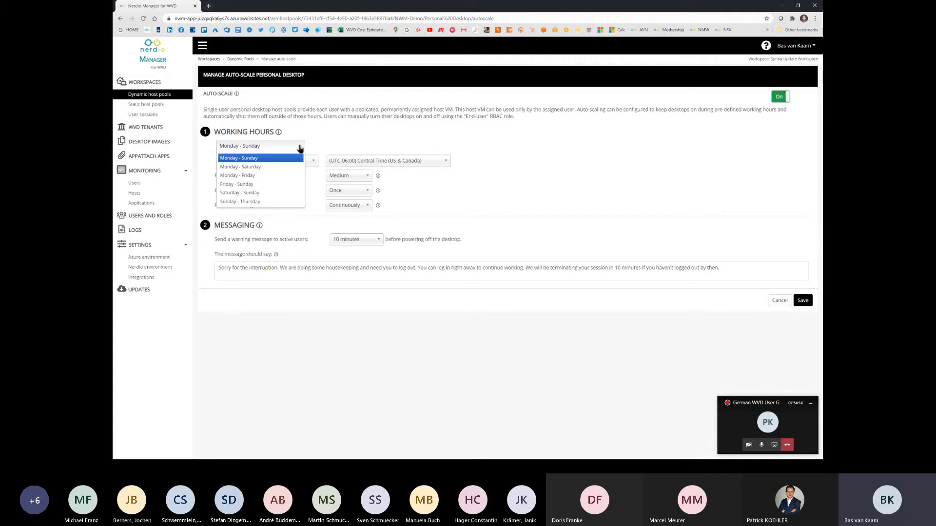
pyautogui.click(299, 175)
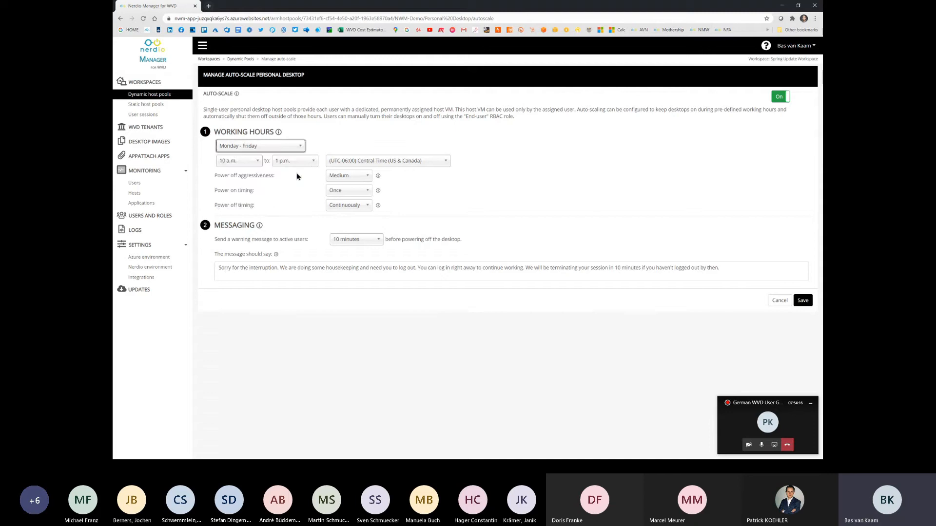
pyautogui.click(249, 164)
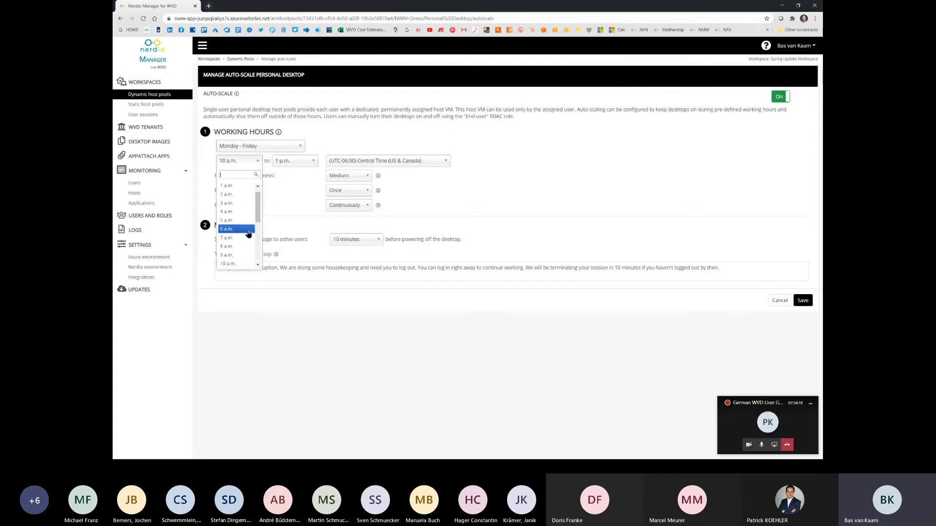
pyautogui.click(247, 247)
pyautogui.click(313, 165)
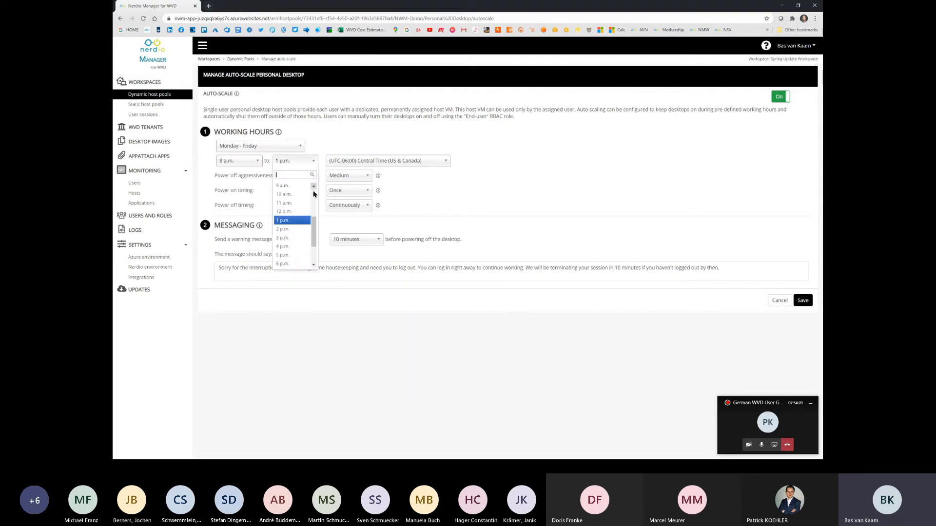
pyautogui.click(299, 264)
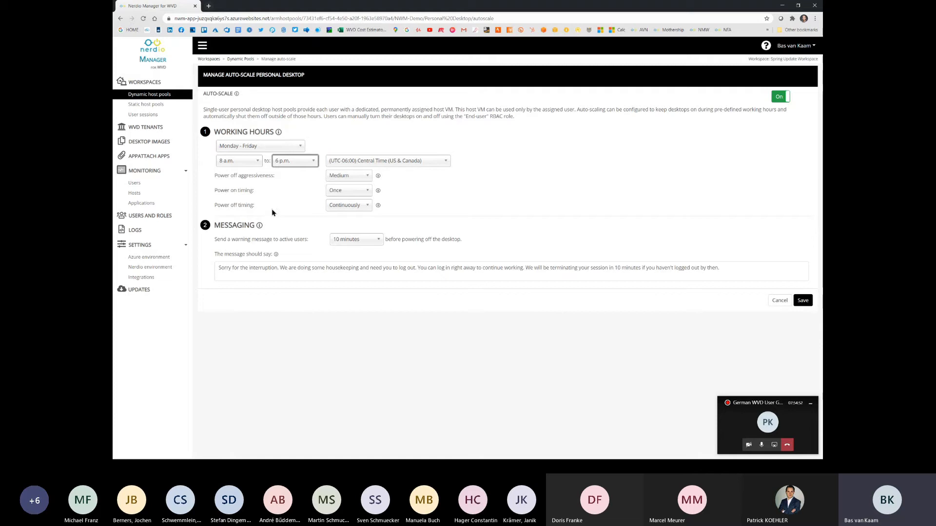
# Step: Examine the power off aggressiveness levels and power on timing options, keeping the aggressiveness at Medium
pyautogui.click(275, 178)
pyautogui.moveTo(276, 180); pyautogui.dragTo(216, 178)
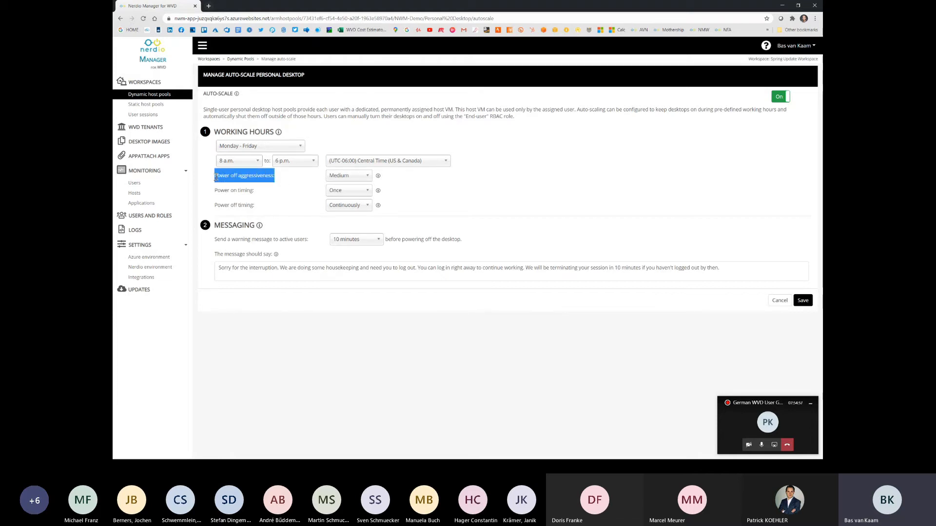
pyautogui.moveTo(261, 209); pyautogui.dragTo(216, 205)
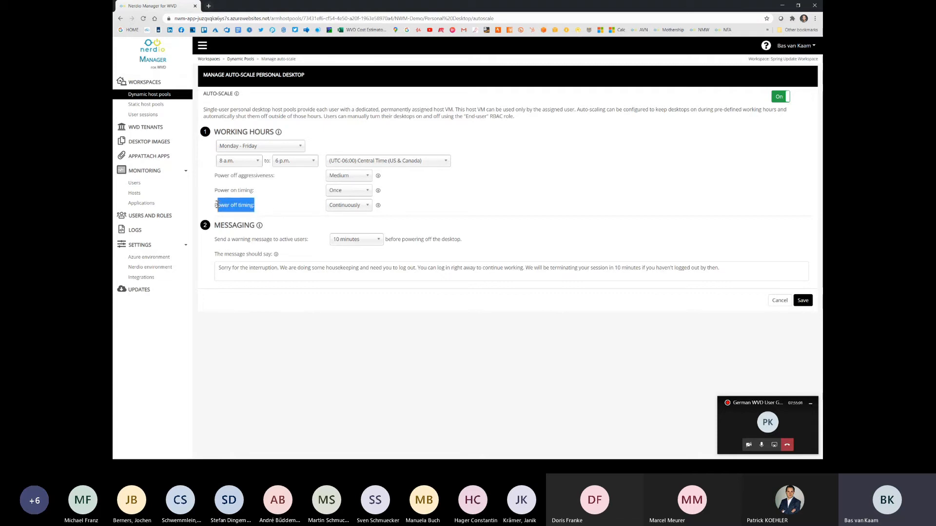
pyautogui.click(281, 206)
pyautogui.click(367, 177)
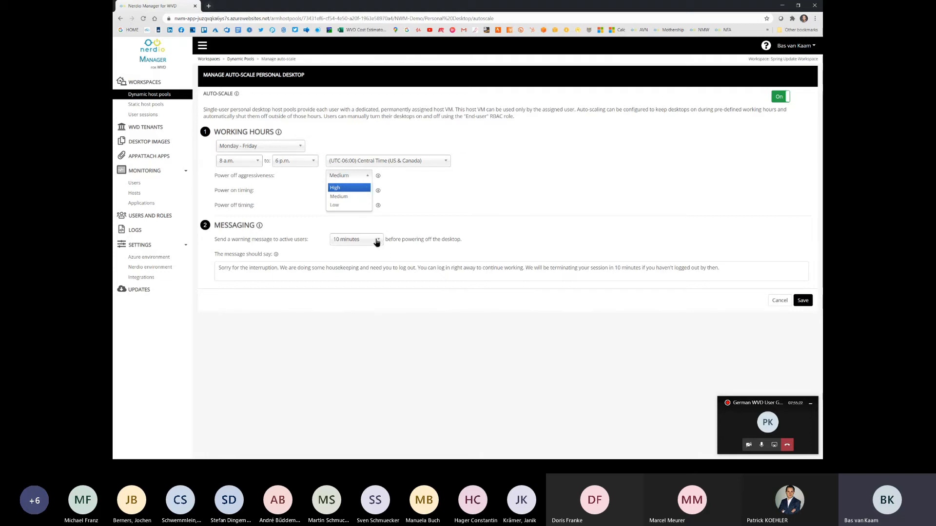
pyautogui.click(431, 197)
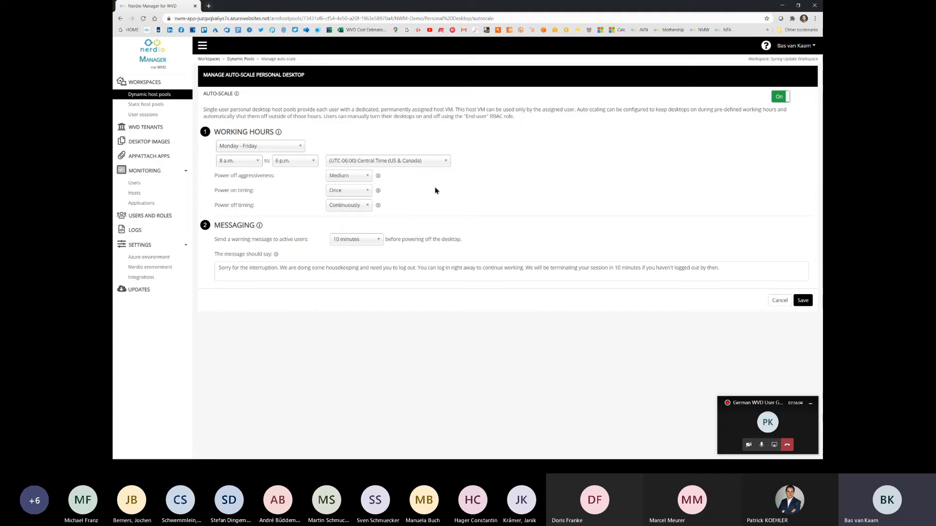
pyautogui.click(369, 177)
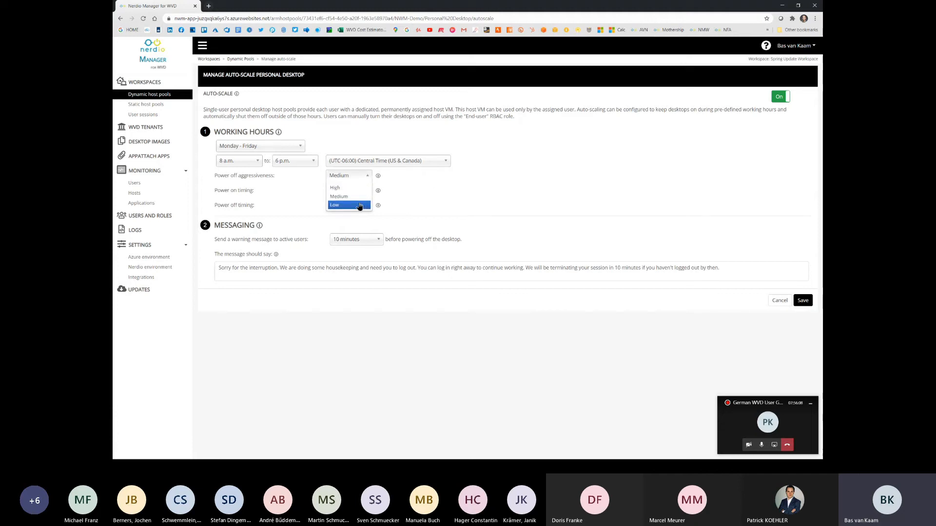
pyautogui.click(365, 196)
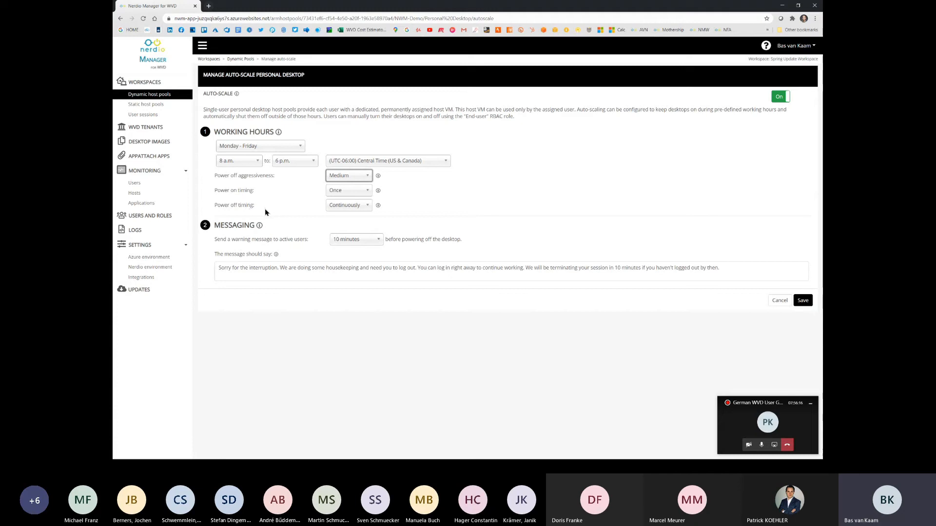
pyautogui.click(367, 193)
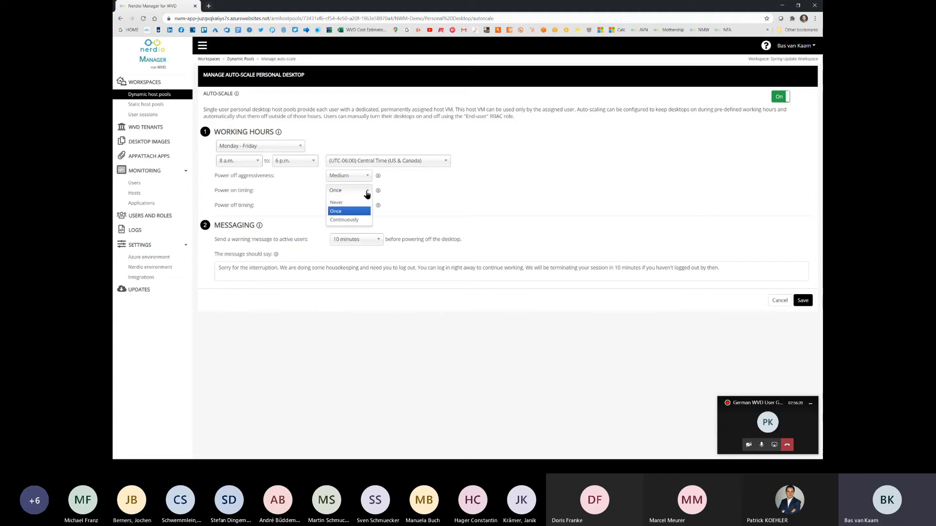
pyautogui.click(287, 197)
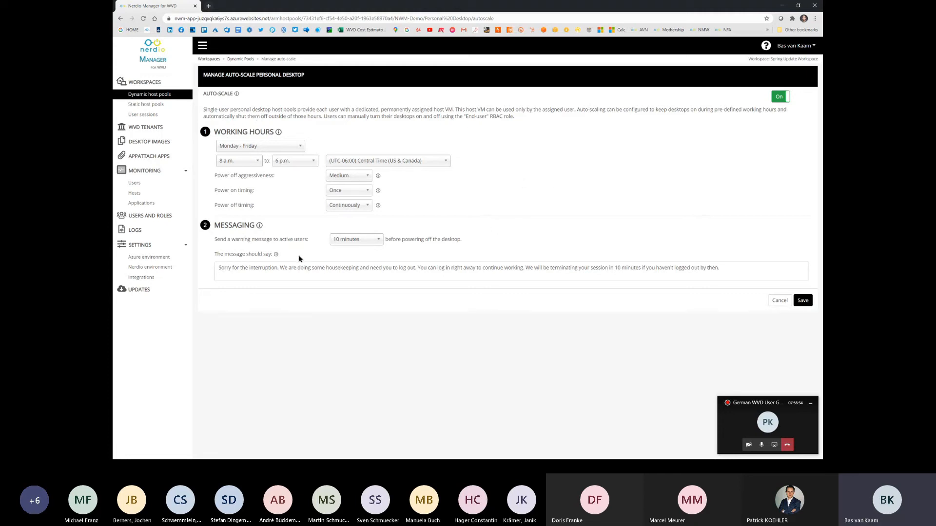
# Step: Open the users and roles overview and filter it by the End-user role
pyautogui.click(155, 216)
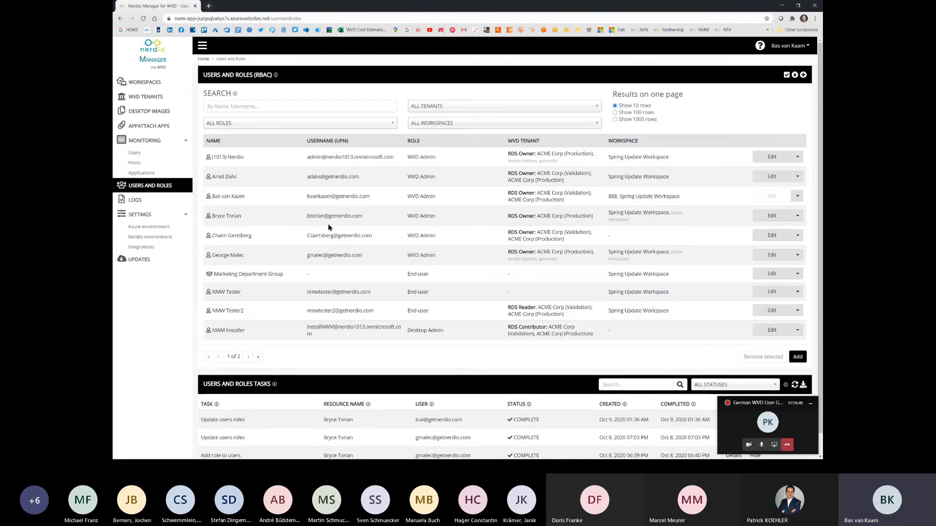
pyautogui.click(393, 127)
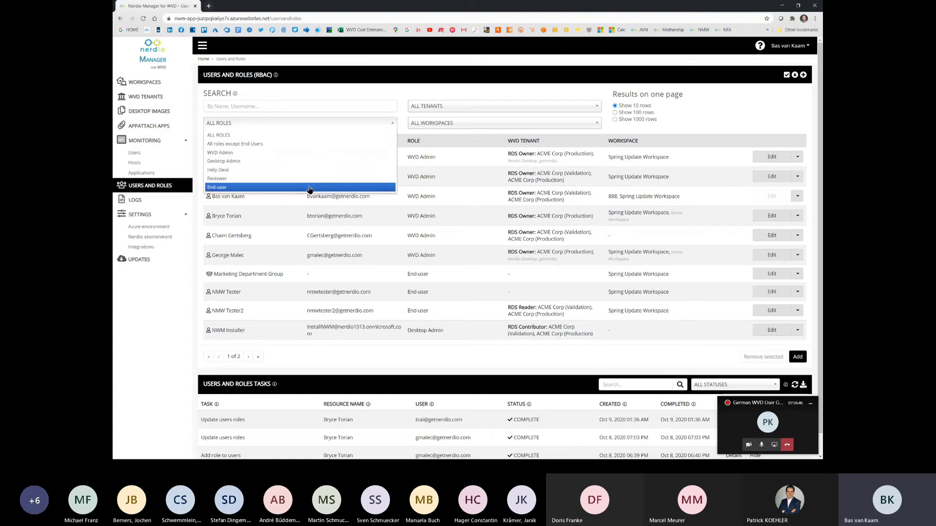
pyautogui.click(309, 188)
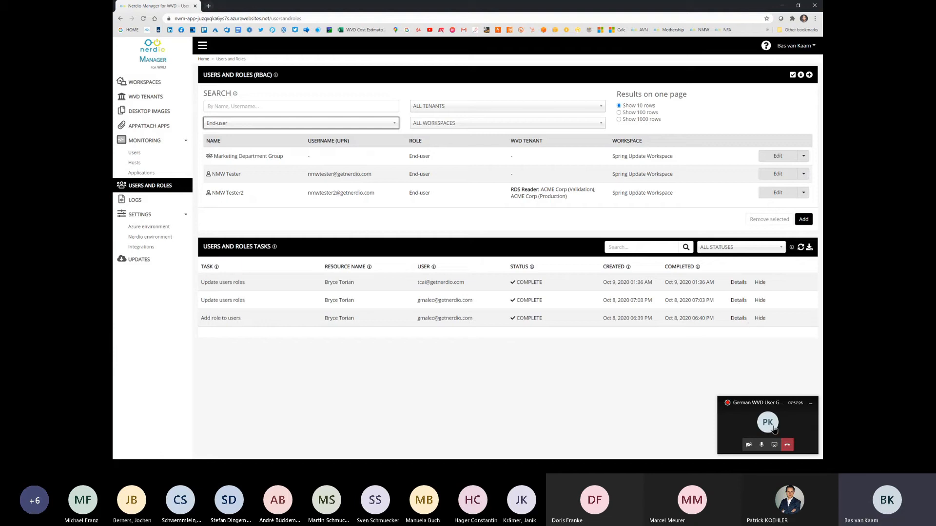
# Step: Mute the meeting microphone and unmute it again
pyautogui.click(762, 445)
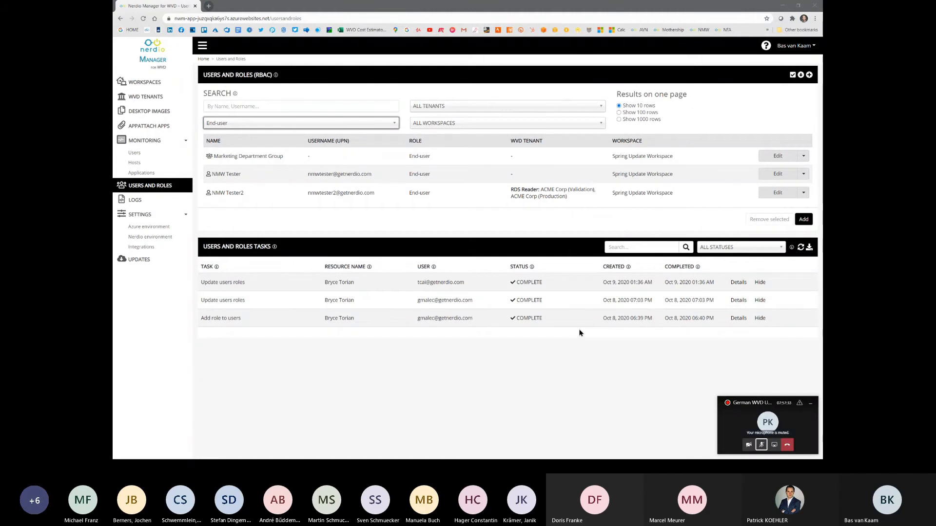
pyautogui.click(761, 445)
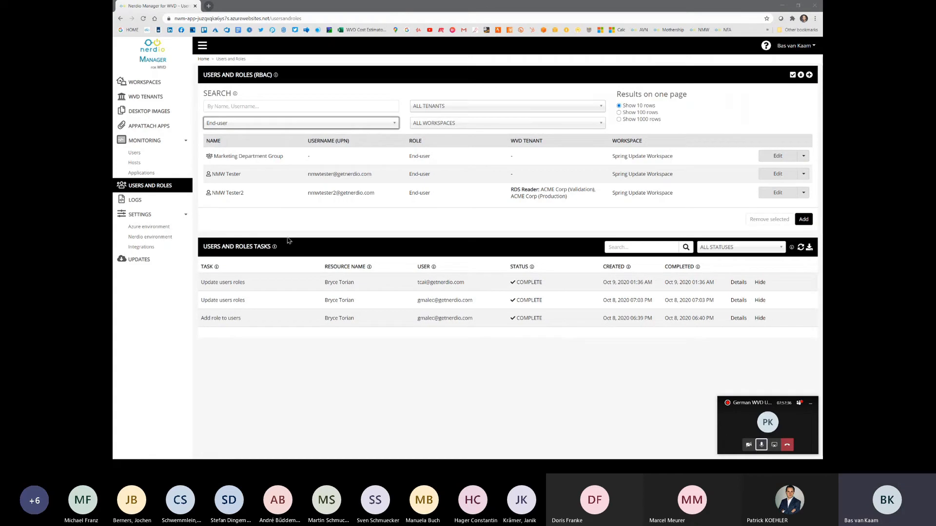
# Step: Open the desktop images overview and examine the options for adding an image from an Azure VM, including the AD join choices
pyautogui.click(166, 114)
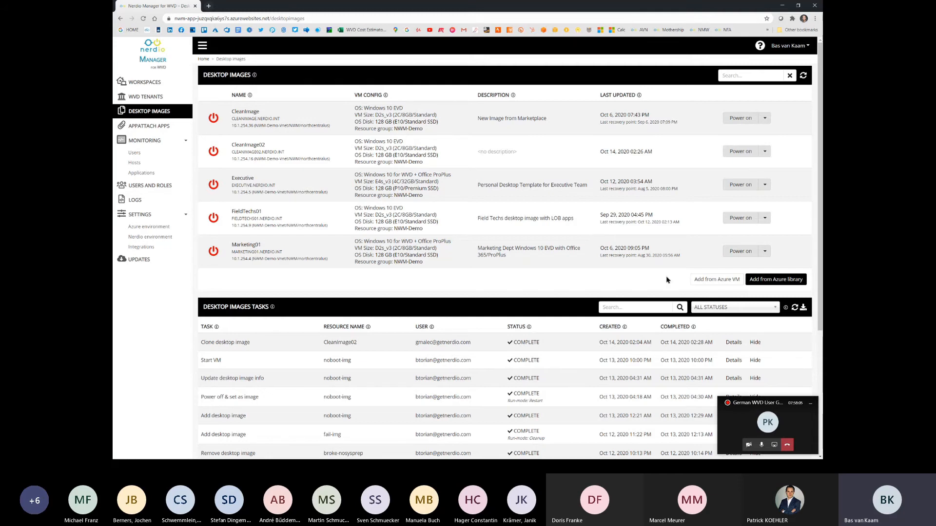
pyautogui.click(709, 280)
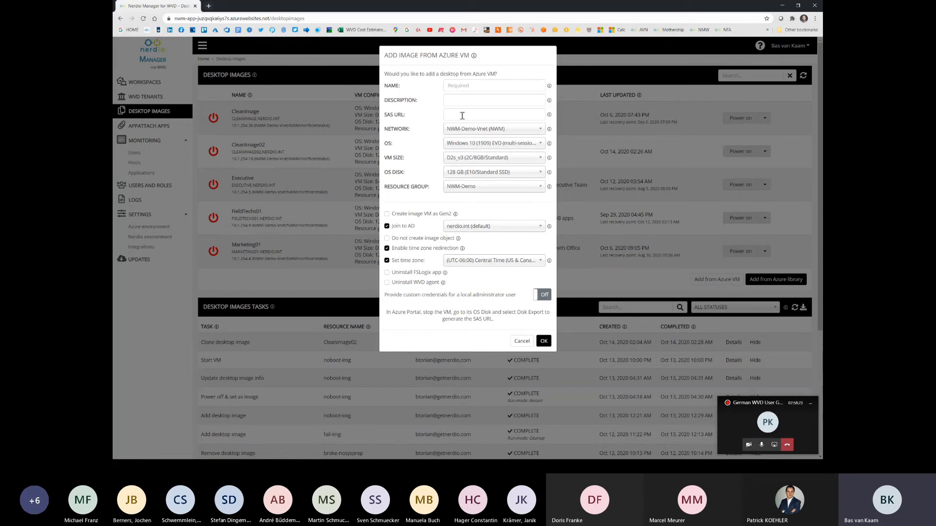
pyautogui.moveTo(550, 117)
pyautogui.click(538, 226)
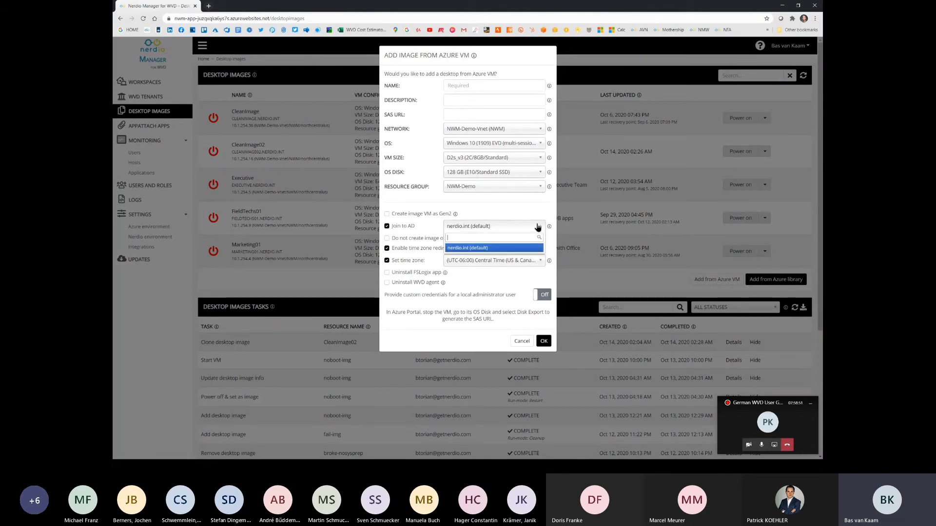
pyautogui.click(525, 212)
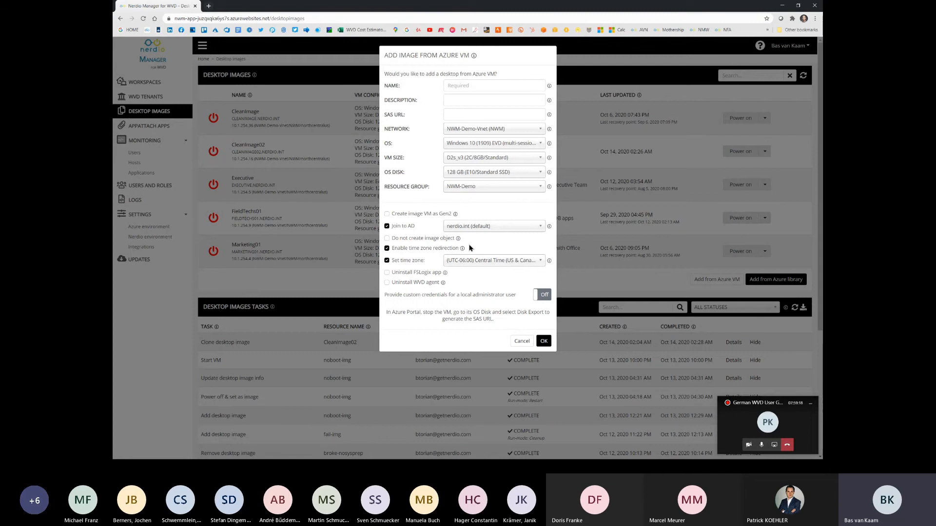
pyautogui.click(525, 341)
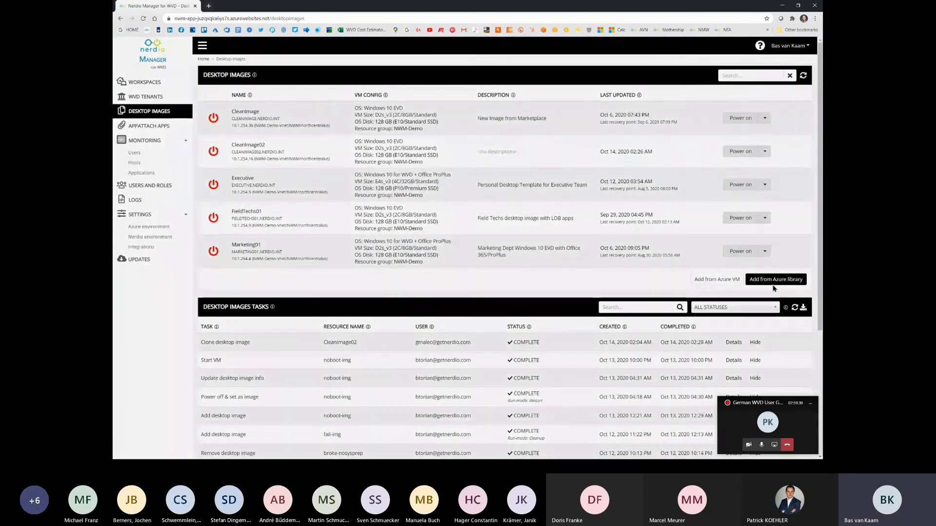
# Step: Examine the marketplace, custom and shared gallery images offered for adding a desktop image from the Azure library, without adding one
pyautogui.click(775, 280)
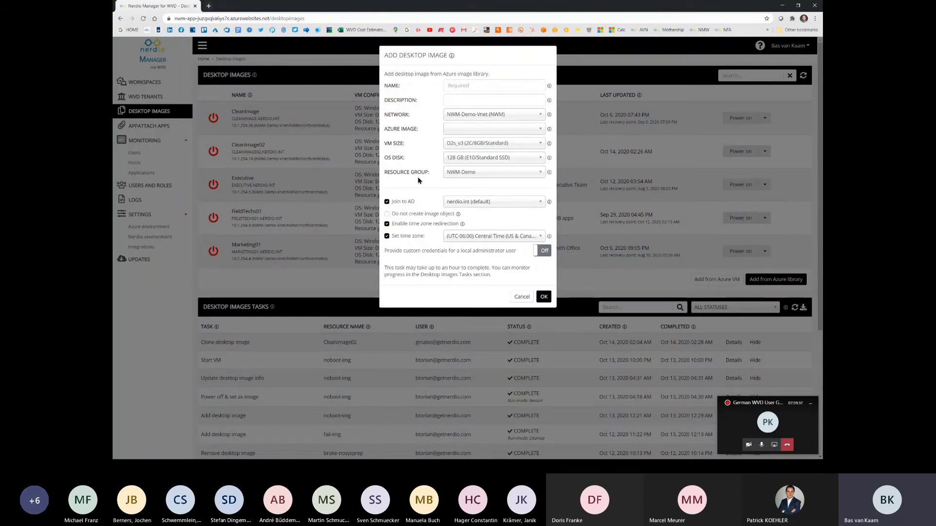
pyautogui.click(539, 131)
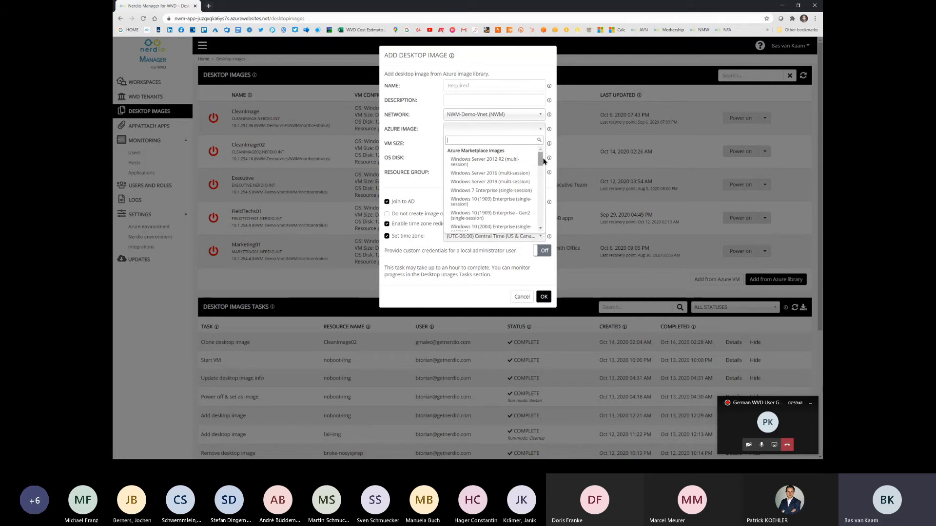
pyautogui.moveTo(540, 160); pyautogui.dragTo(541, 168)
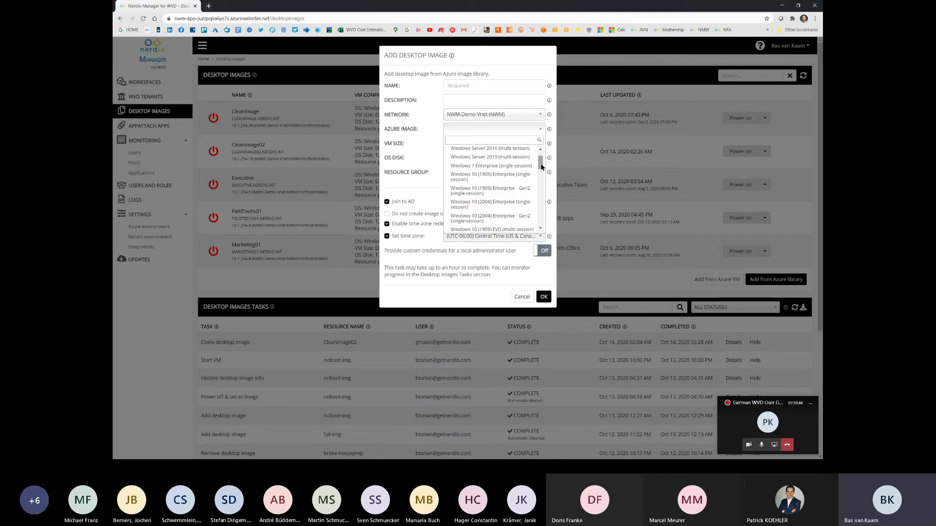
pyautogui.moveTo(541, 167); pyautogui.dragTo(541, 183)
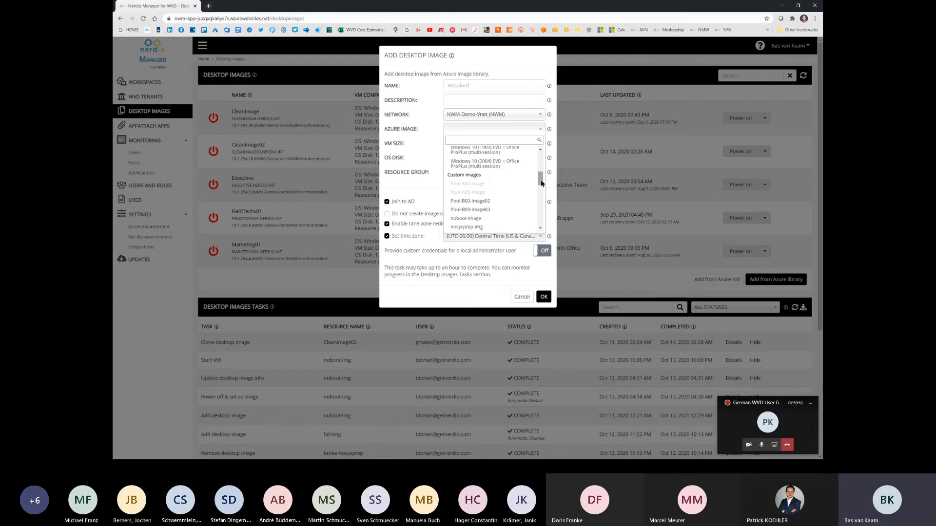
pyautogui.moveTo(542, 183); pyautogui.dragTo(542, 225)
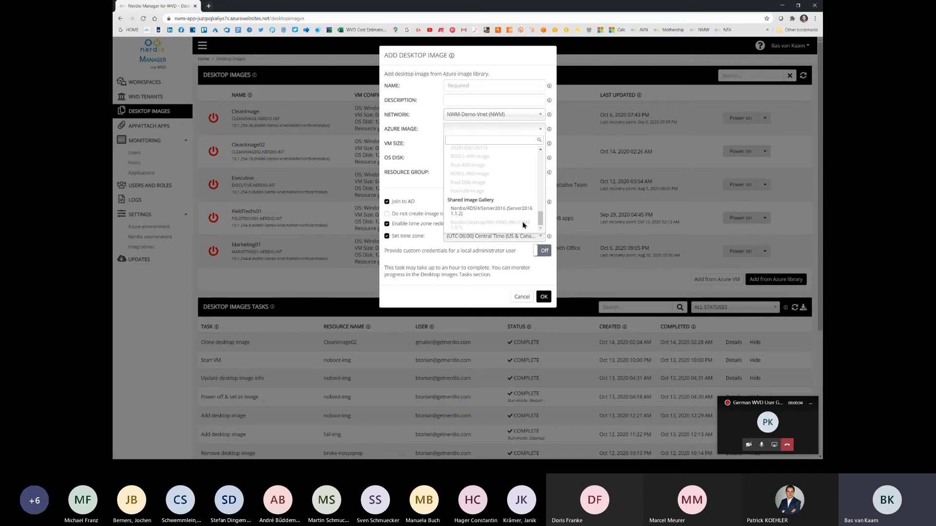
pyautogui.moveTo(541, 220); pyautogui.dragTo(540, 176)
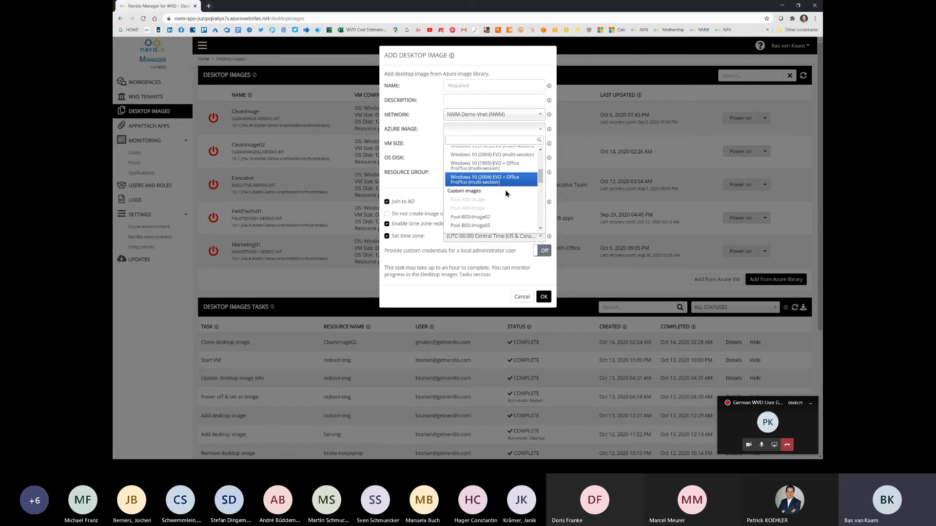
pyautogui.click(520, 296)
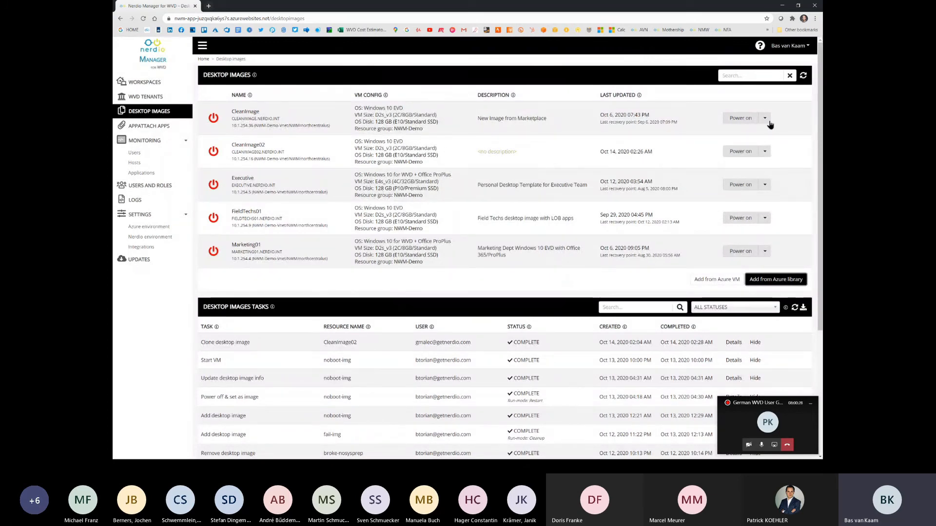
# Step: Examine the power-on options for CleanImage with backing up the VM before powering on enabled, without starting it
pyautogui.click(747, 120)
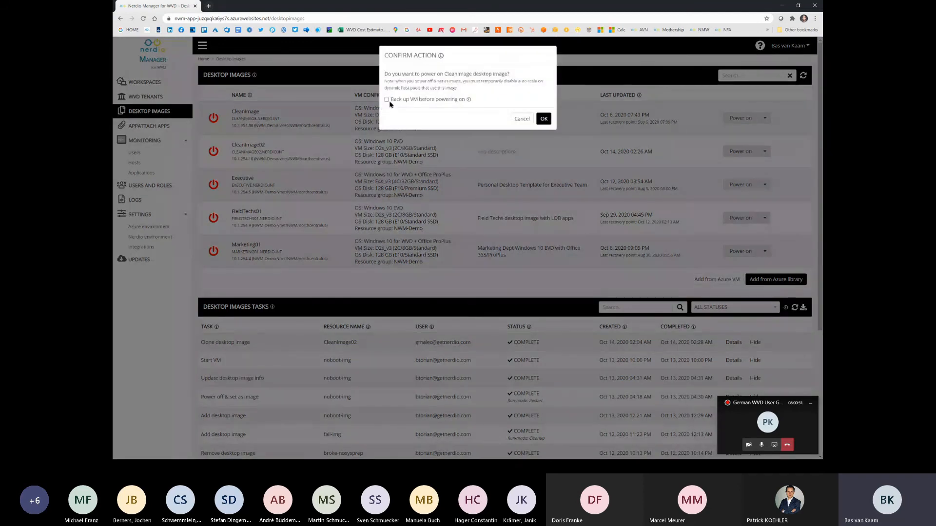
pyautogui.click(387, 100)
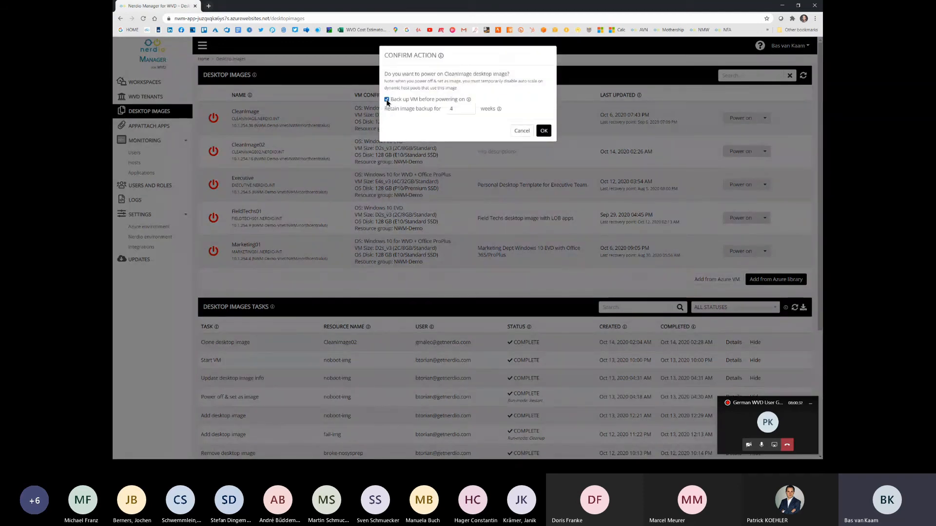
pyautogui.click(522, 131)
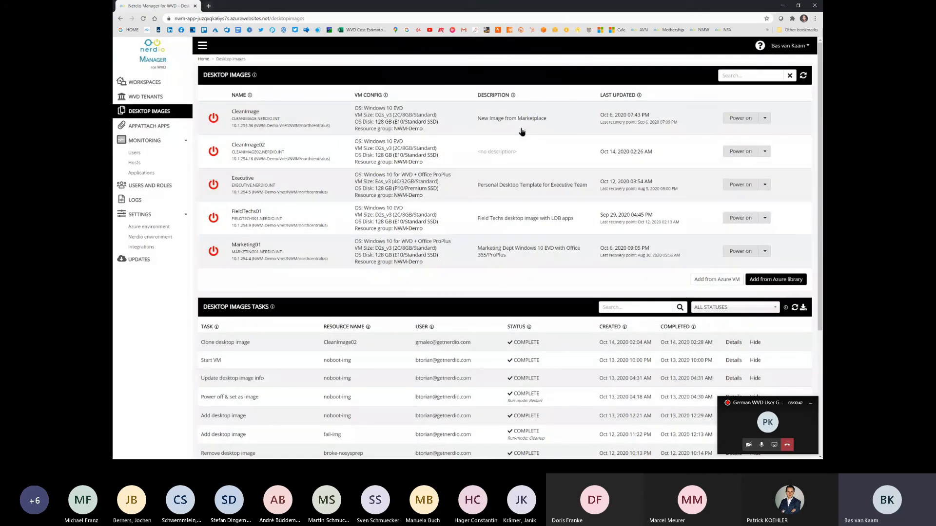
# Step: Examine the recovery points available for restoring the CleanImage desktop image VM, without restoring it
pyautogui.click(765, 120)
pyautogui.click(737, 178)
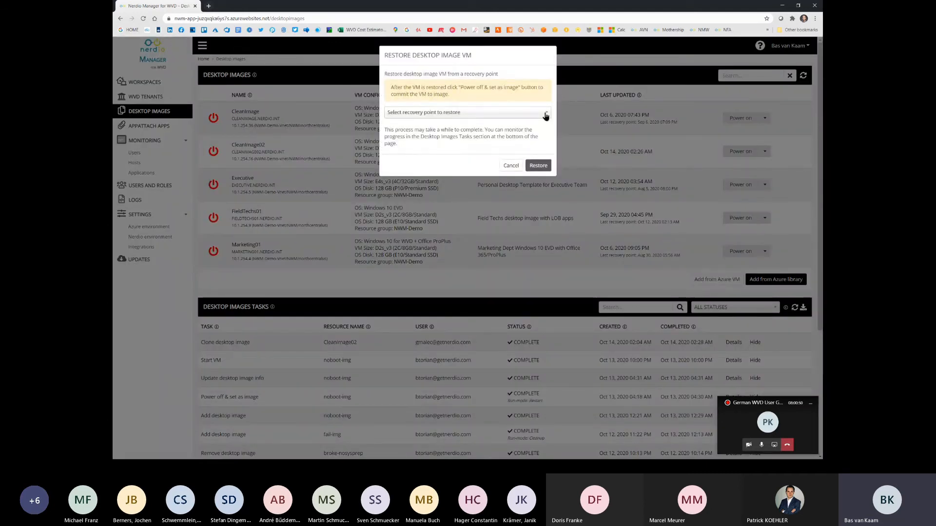
pyautogui.click(545, 115)
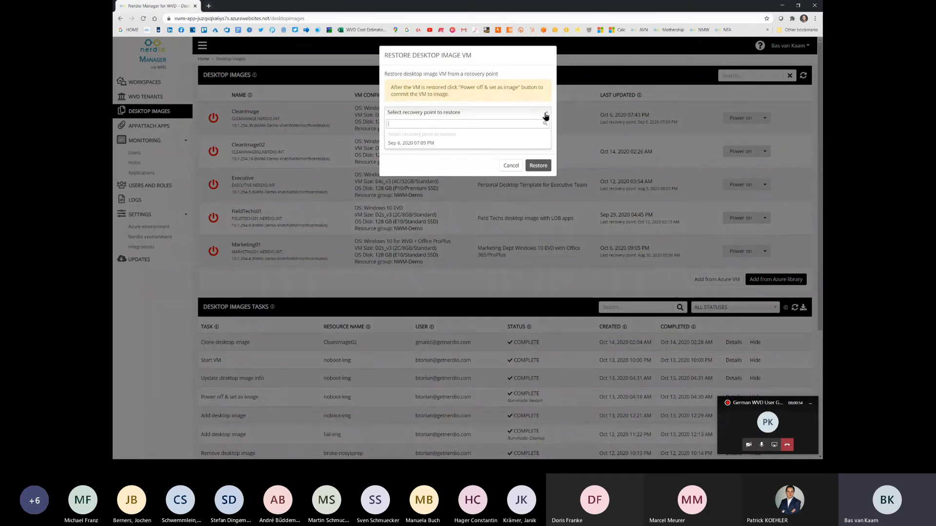
pyautogui.click(511, 166)
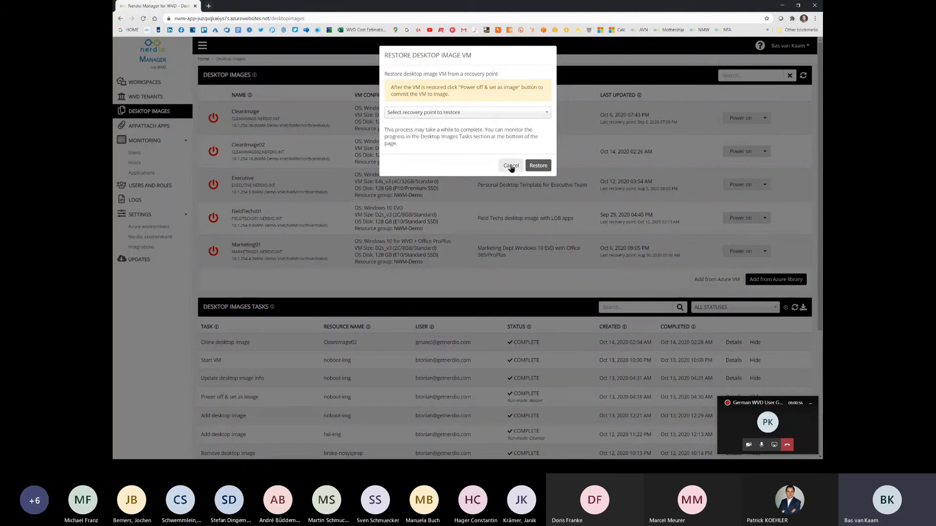
pyautogui.click(511, 166)
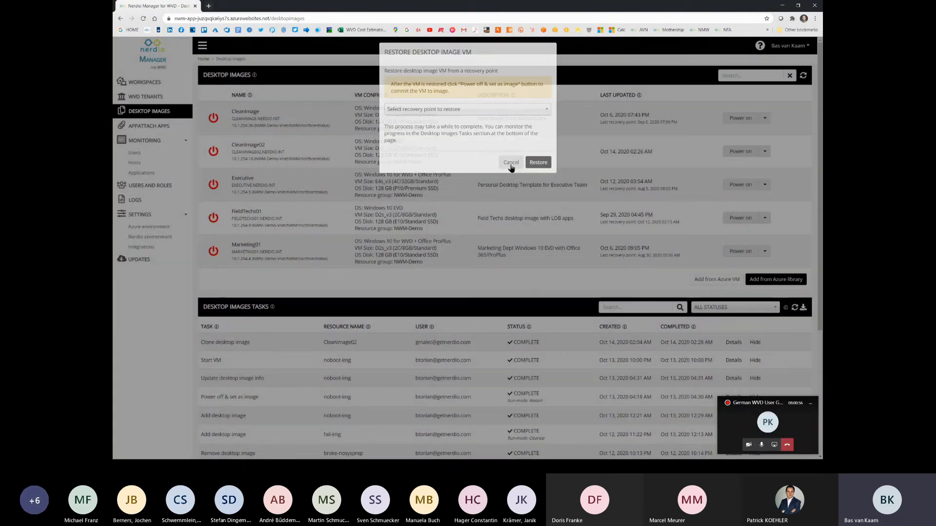
# Step: Examine the settings for cloning the CleanImage desktop image, without creating a clone
pyautogui.click(765, 118)
pyautogui.click(744, 151)
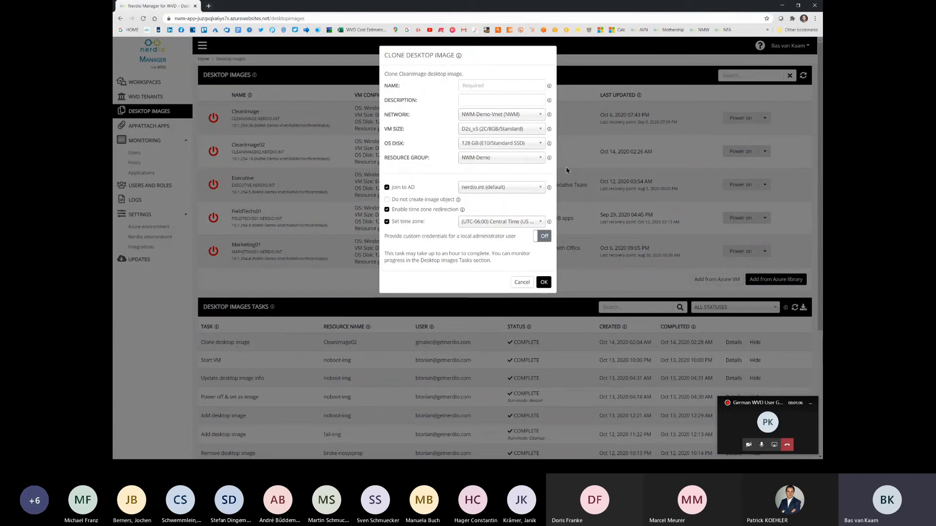
pyautogui.click(522, 283)
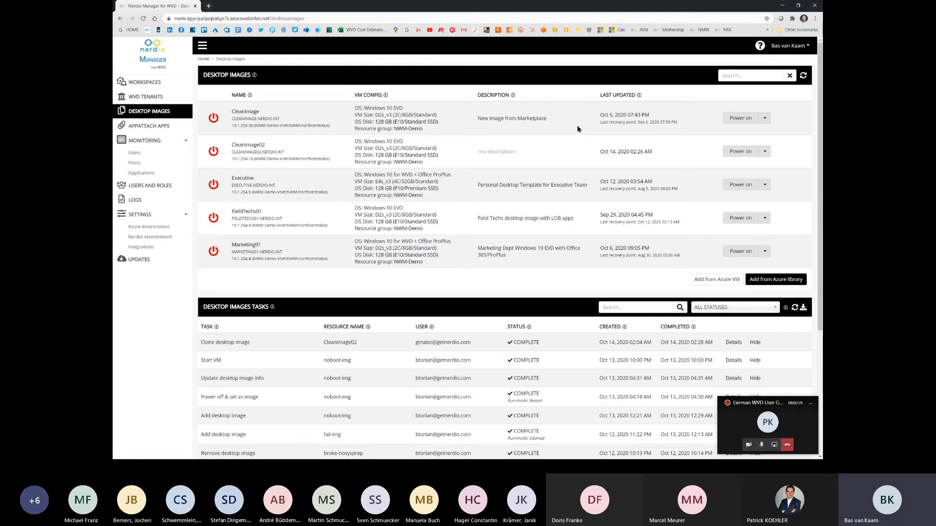
# Step: Examine the desktop images offered for resizing or re-imaging the Field Apps host pool in Spring Update Workspace
pyautogui.click(177, 87)
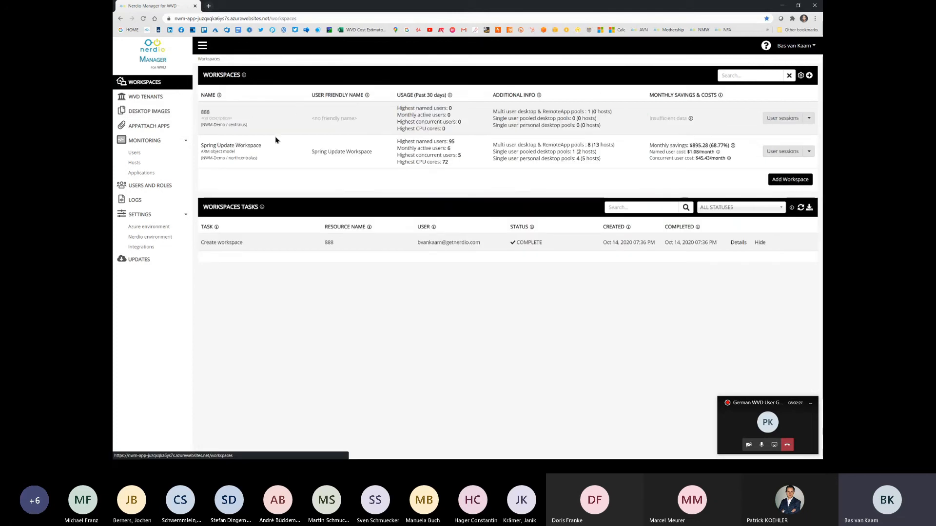
pyautogui.click(250, 146)
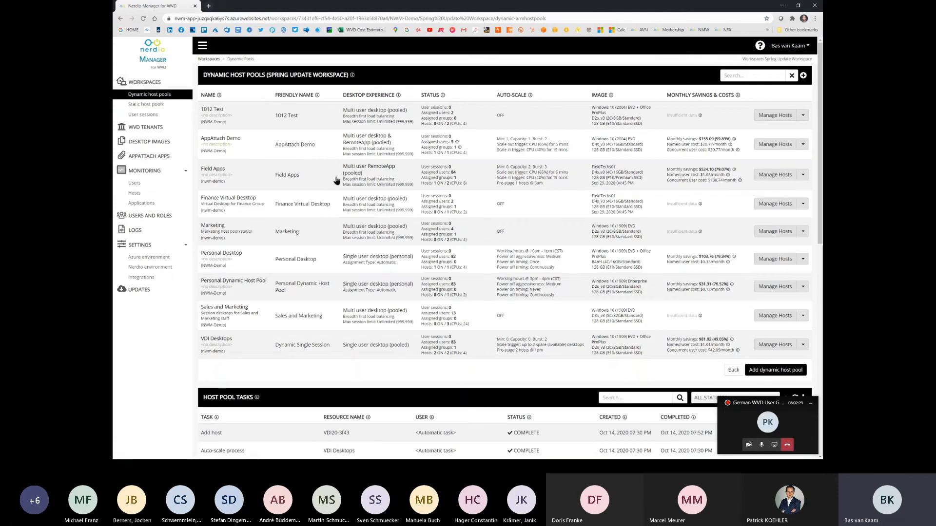
pyautogui.click(802, 175)
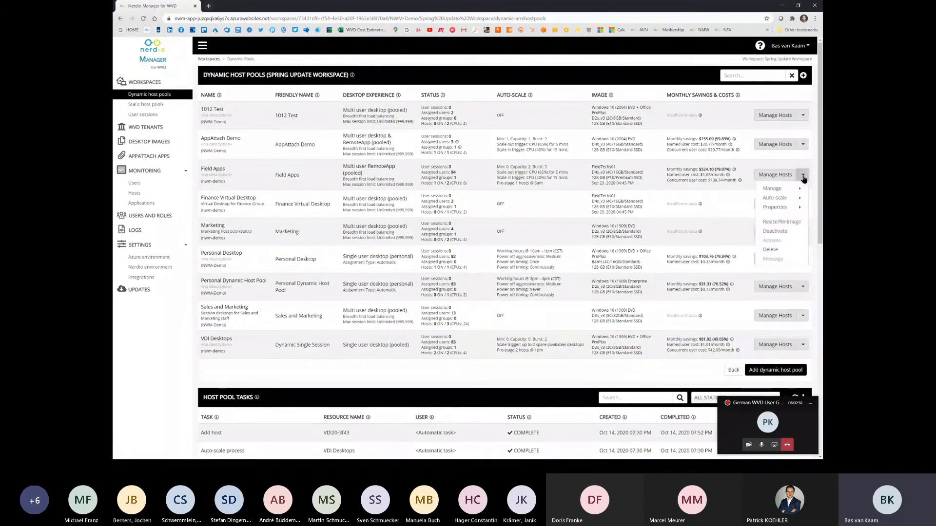
pyautogui.moveTo(804, 204)
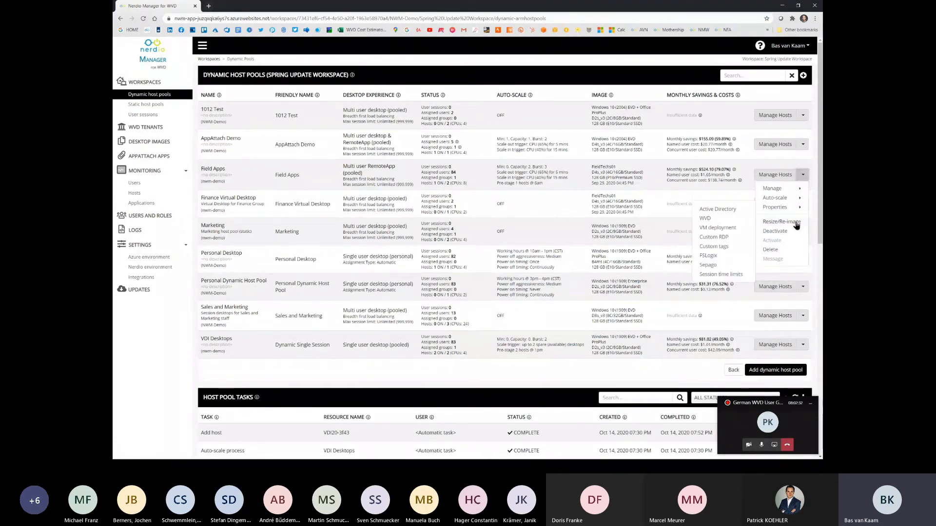
pyautogui.click(796, 225)
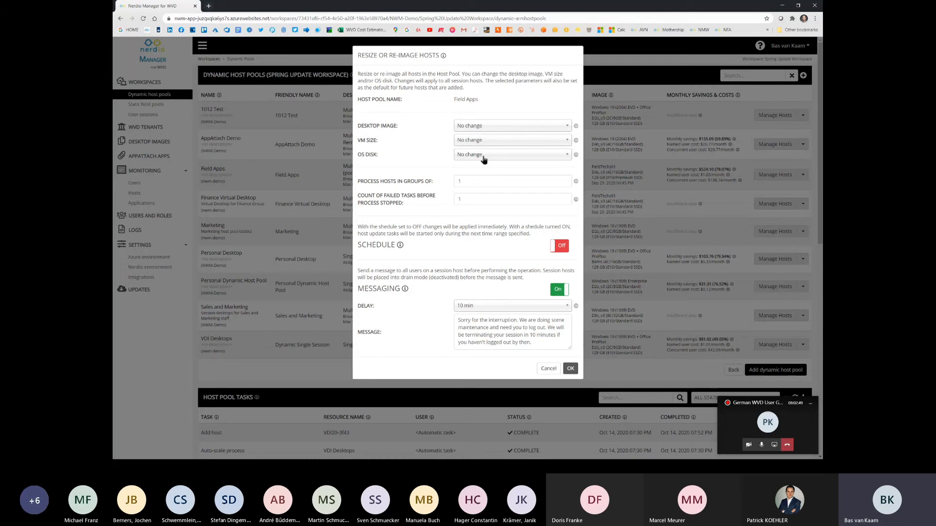
pyautogui.click(565, 127)
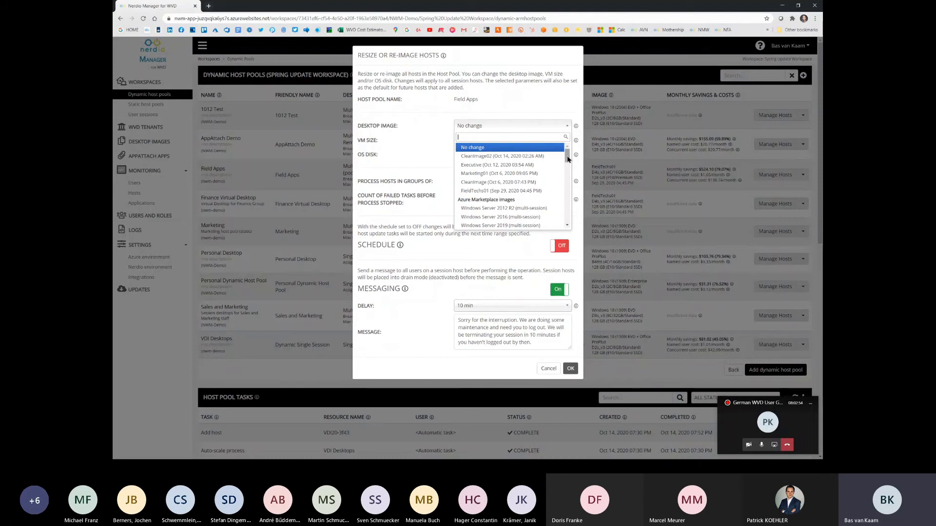
pyautogui.moveTo(567, 159); pyautogui.dragTo(567, 215)
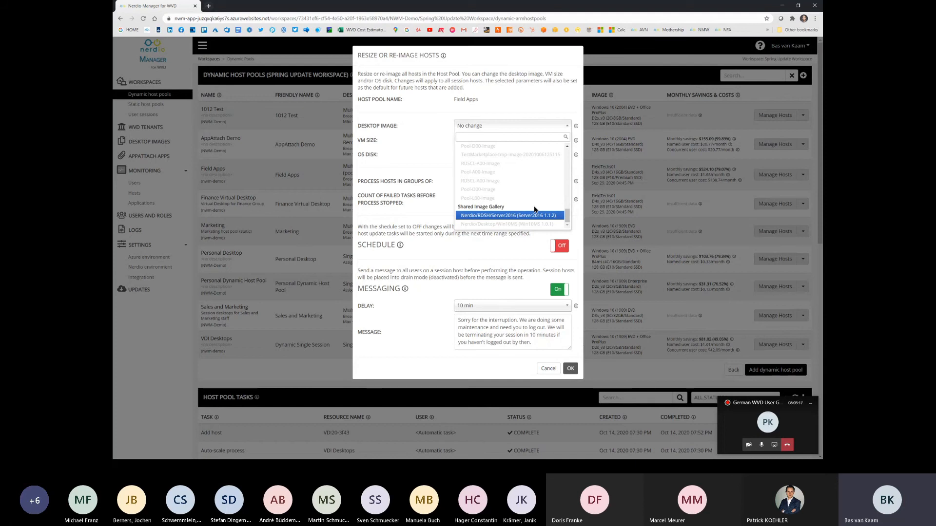
pyautogui.moveTo(567, 214); pyautogui.dragTo(568, 157)
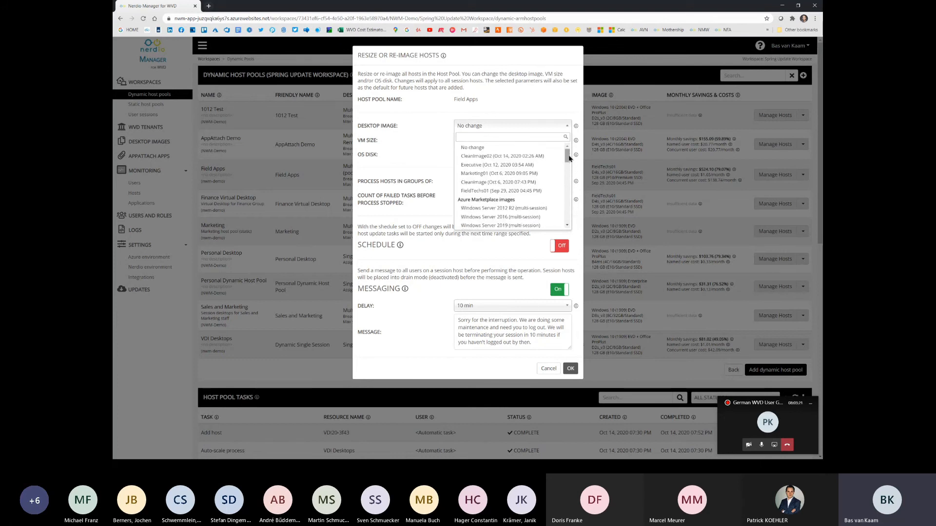
# Step: Select FieldTechs01 as the desktop image for re-imaging Field Apps and set hosts to process in groups of 5
pyautogui.click(544, 191)
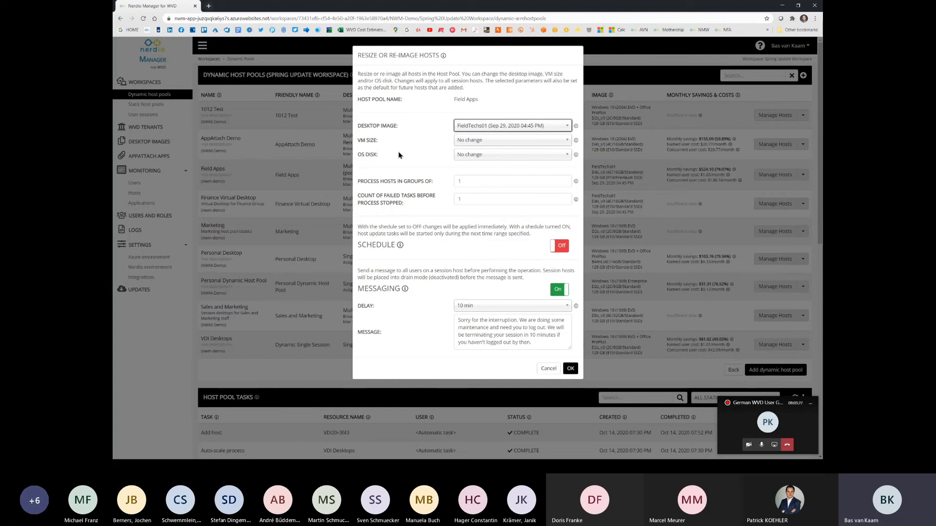
pyautogui.click(534, 184)
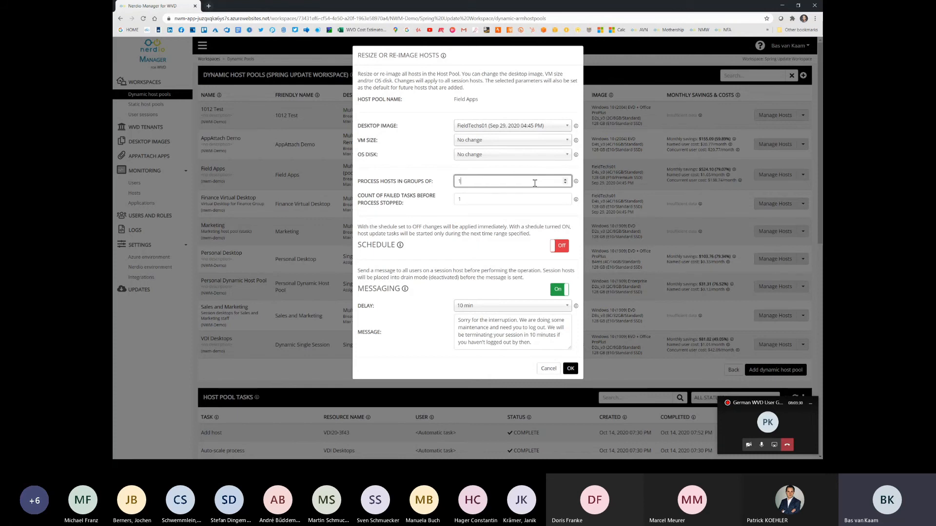
pyautogui.click(565, 181)
pyautogui.click(565, 181)
pyautogui.click(565, 181)
pyautogui.click(565, 180)
pyautogui.click(495, 199)
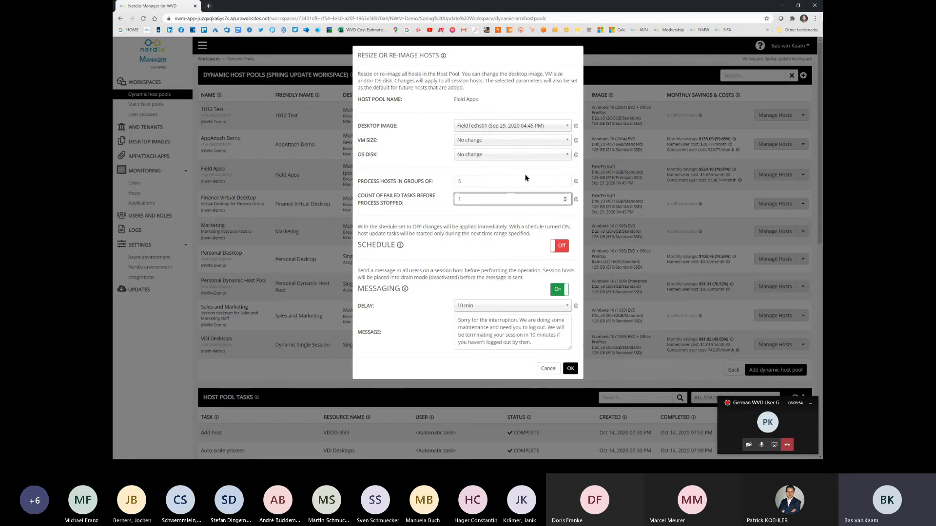
# Step: Turn on the schedule for re-imaging Field Apps, examine its recurrence options, and cancel without applying changes
pyautogui.click(562, 250)
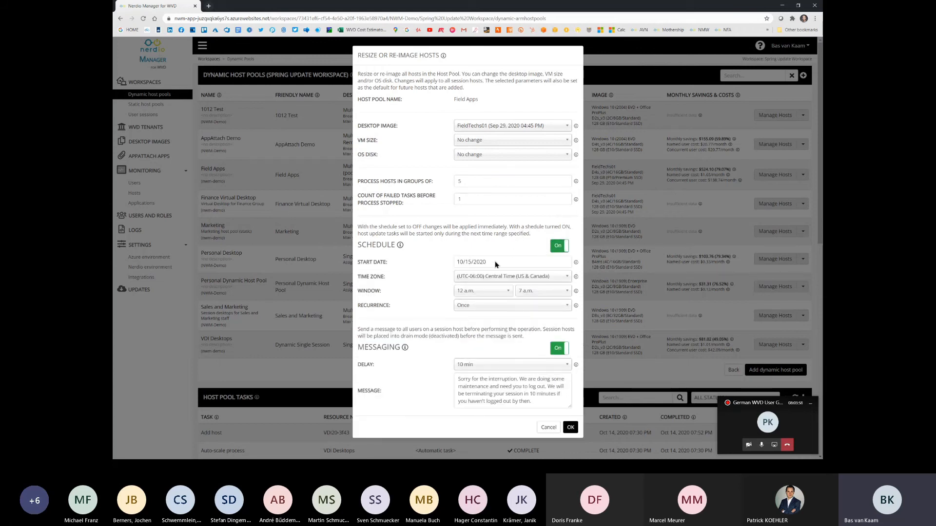
pyautogui.click(567, 307)
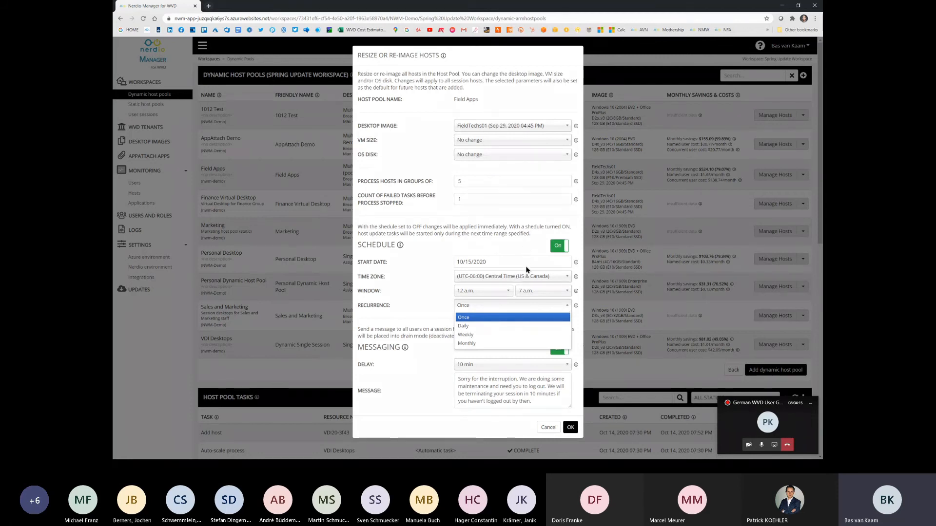
pyautogui.click(415, 282)
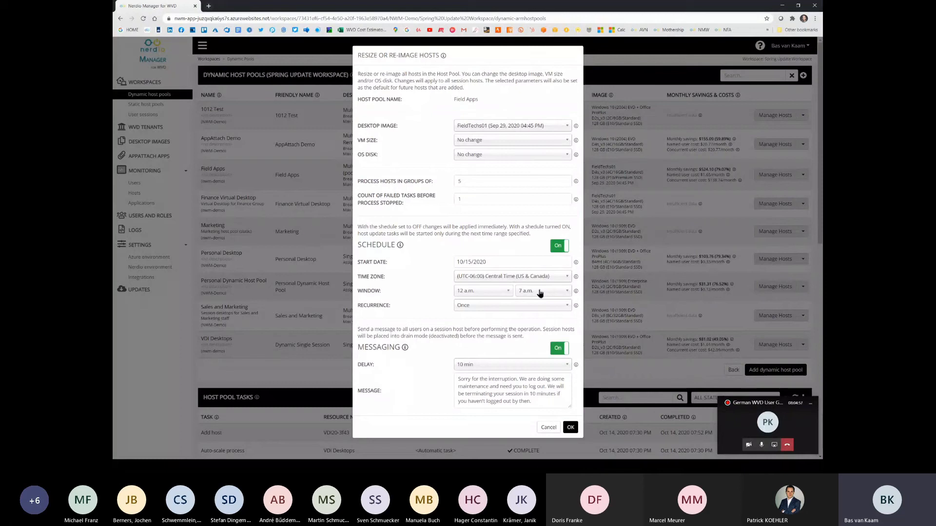
pyautogui.click(548, 427)
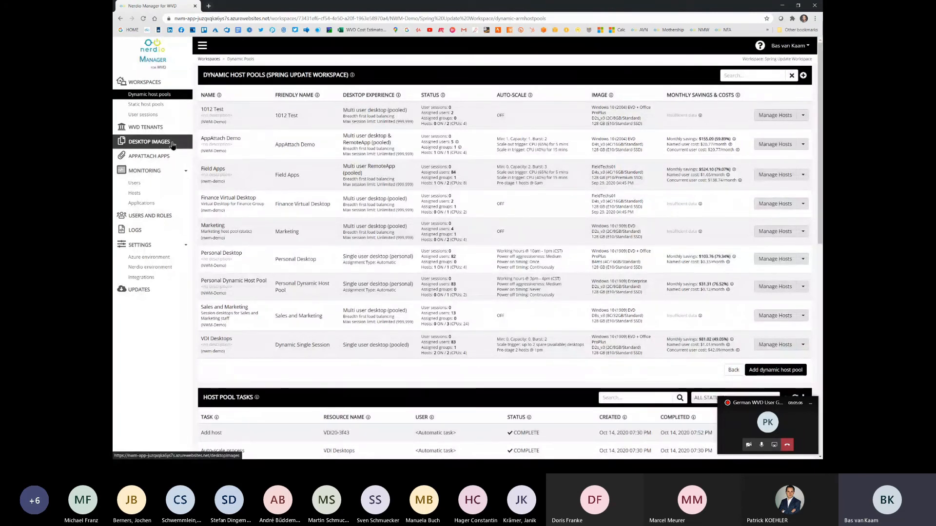
# Step: Examine the user sessions of Spring Update Workspace and the host pools available for filtering, and return to the dynamic host pools
pyautogui.click(159, 84)
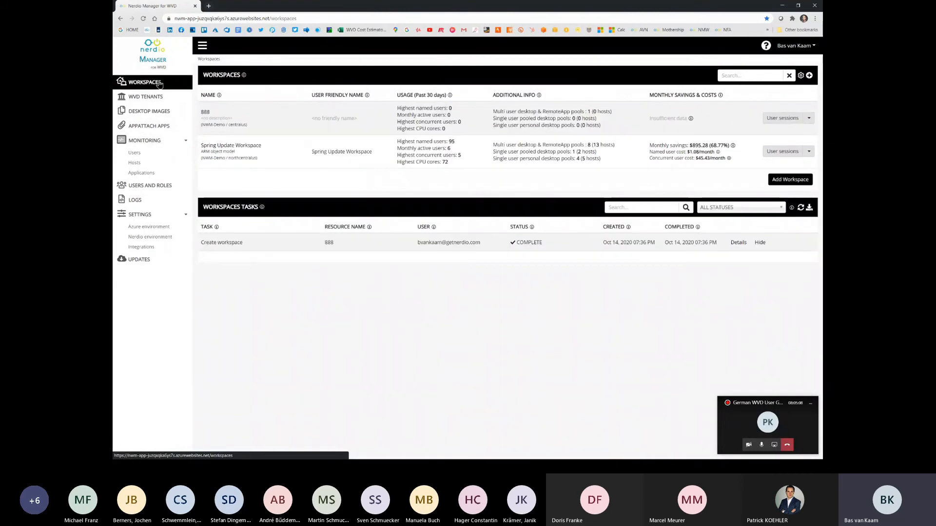
pyautogui.click(253, 145)
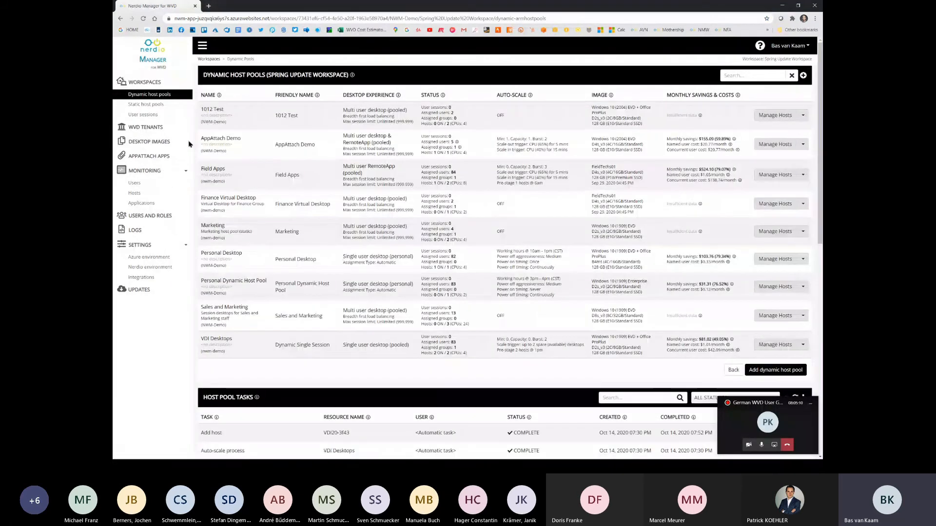
pyautogui.click(164, 117)
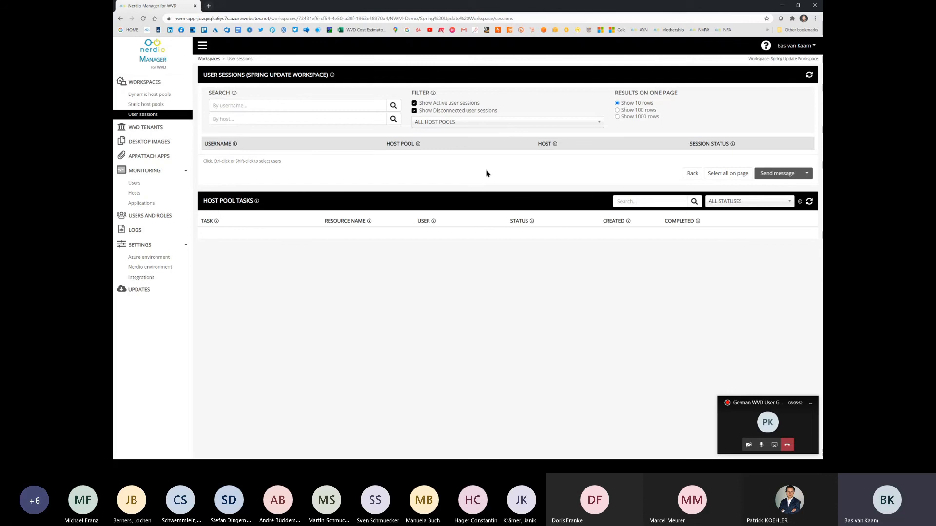
pyautogui.click(598, 124)
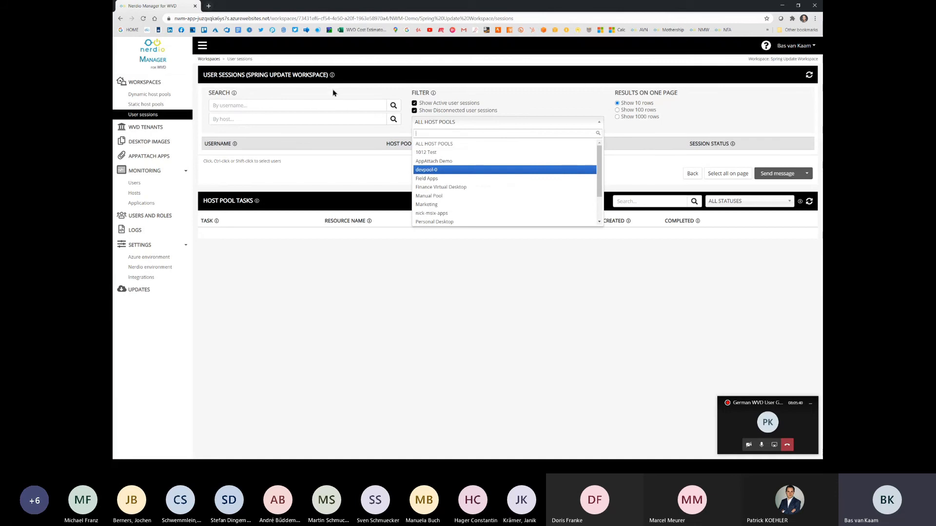
pyautogui.click(692, 173)
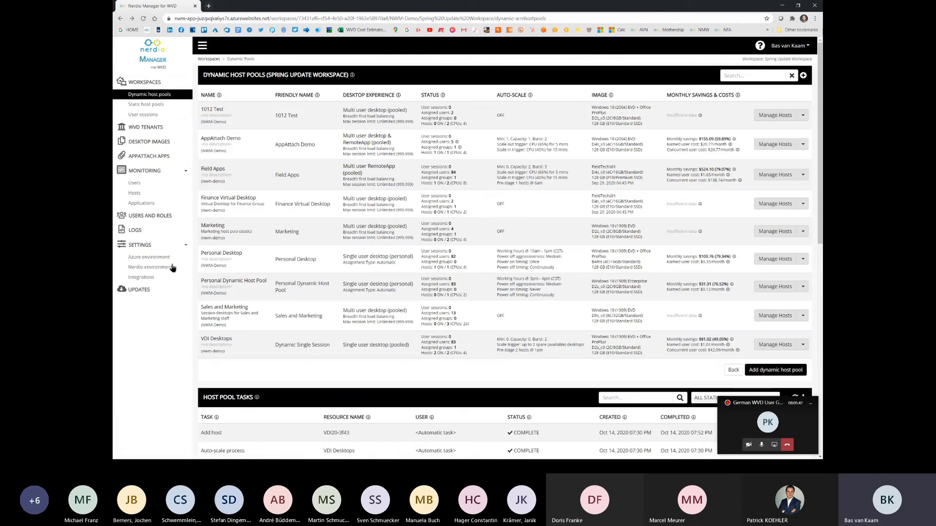
pyautogui.click(157, 278)
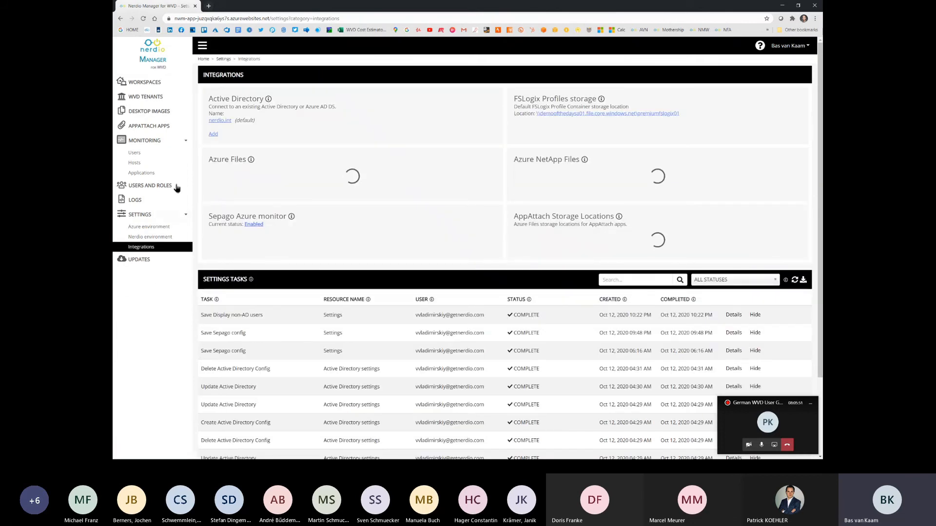
pyautogui.click(163, 82)
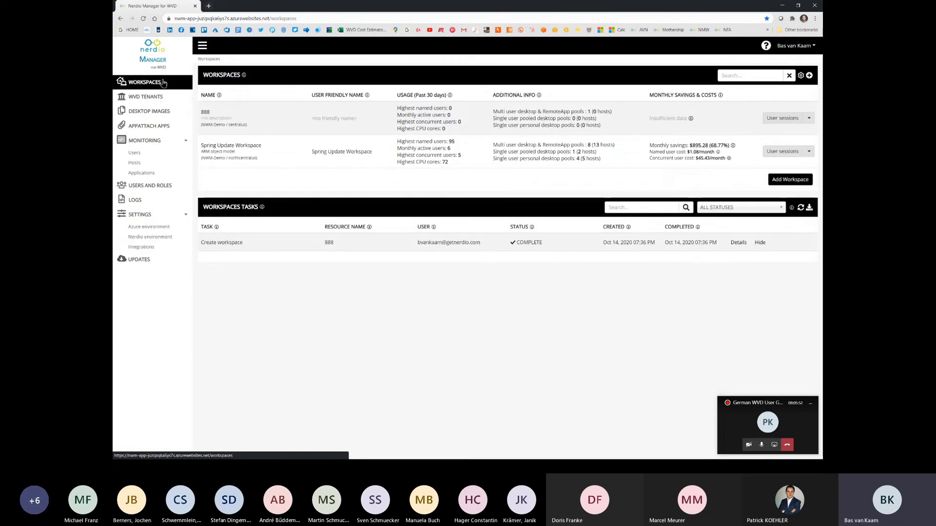
pyautogui.click(249, 147)
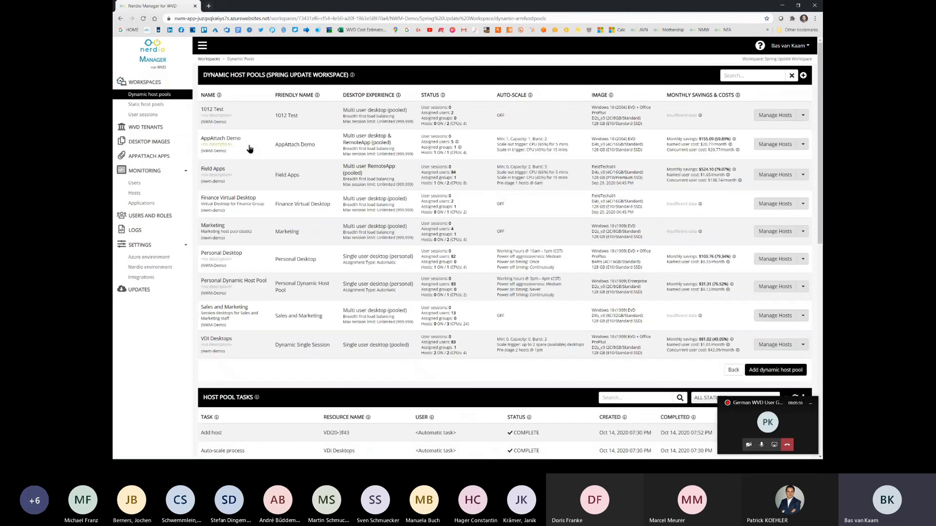
# Step: Examine the Custom option in the Field Apps host pool's Active Directory configuration, without saving it
pyautogui.click(803, 176)
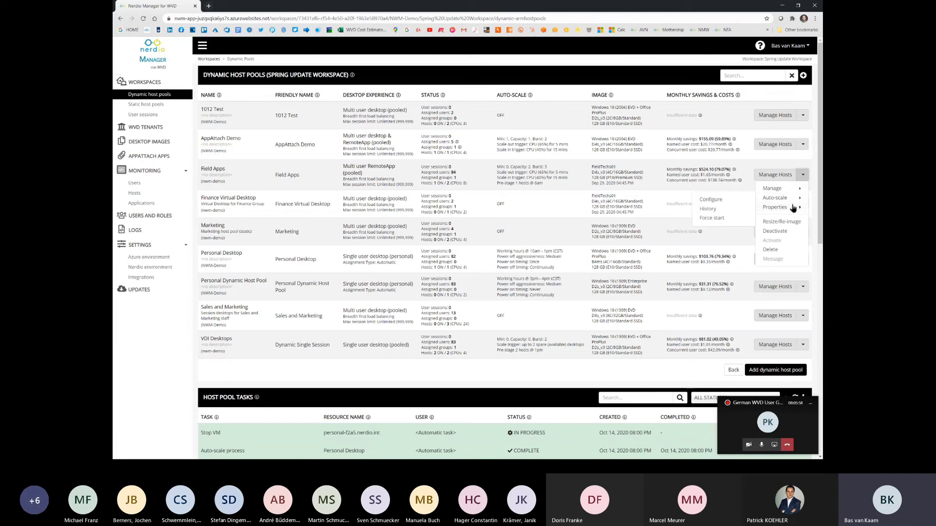
pyautogui.moveTo(780, 207)
pyautogui.click(722, 209)
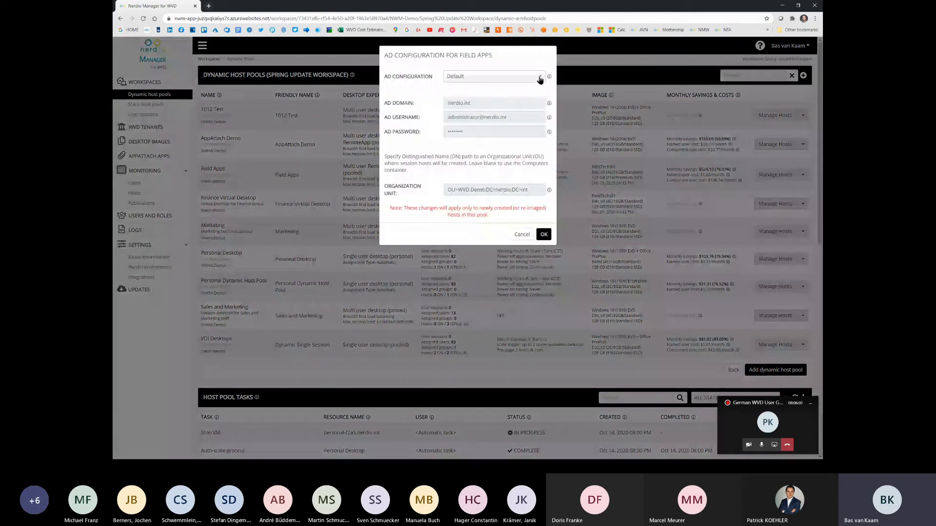
pyautogui.click(540, 78)
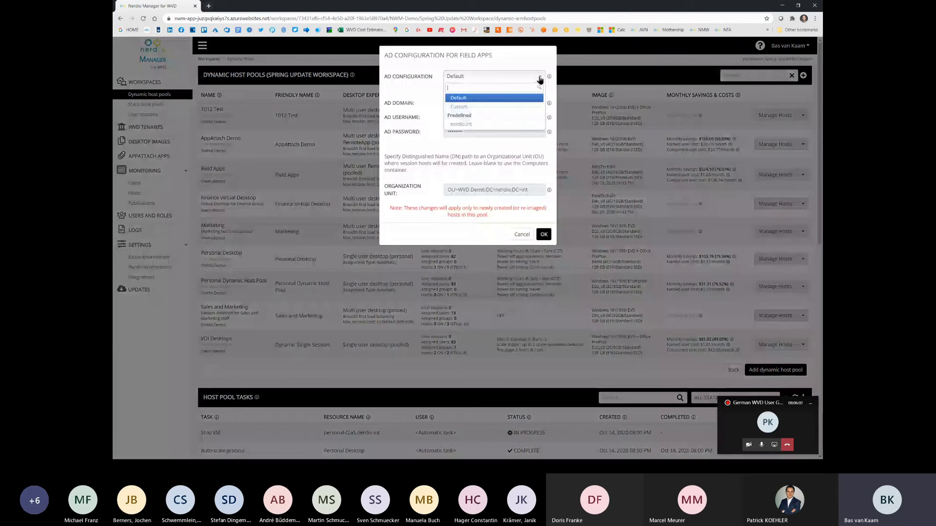
pyautogui.click(518, 106)
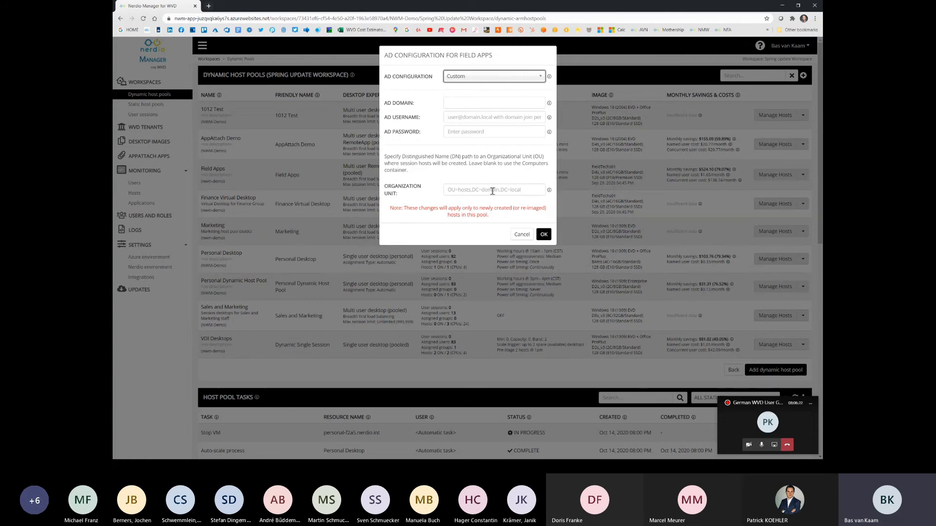
pyautogui.click(521, 234)
# Step: Examine the WVD properties of the AppAttach Demo host pool, including load balancing, without changing them
pyautogui.click(803, 144)
pyautogui.moveTo(780, 178)
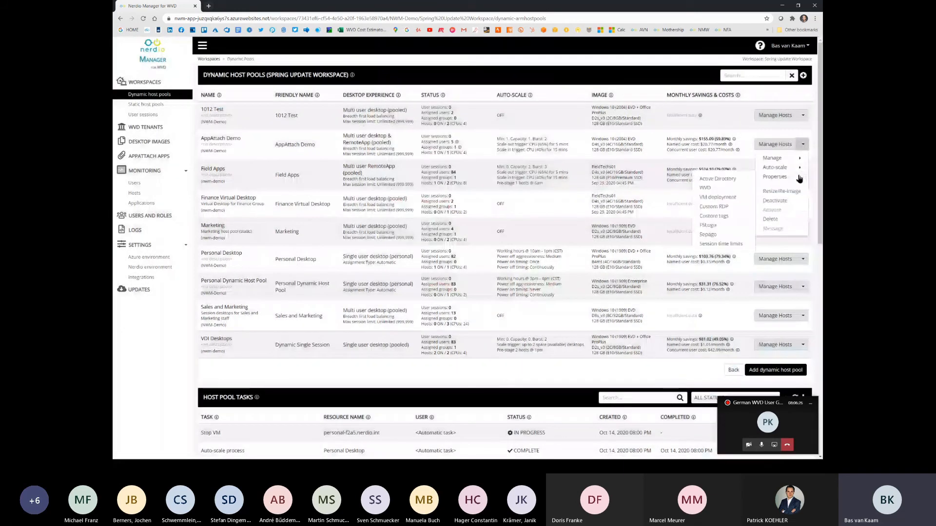
pyautogui.click(705, 187)
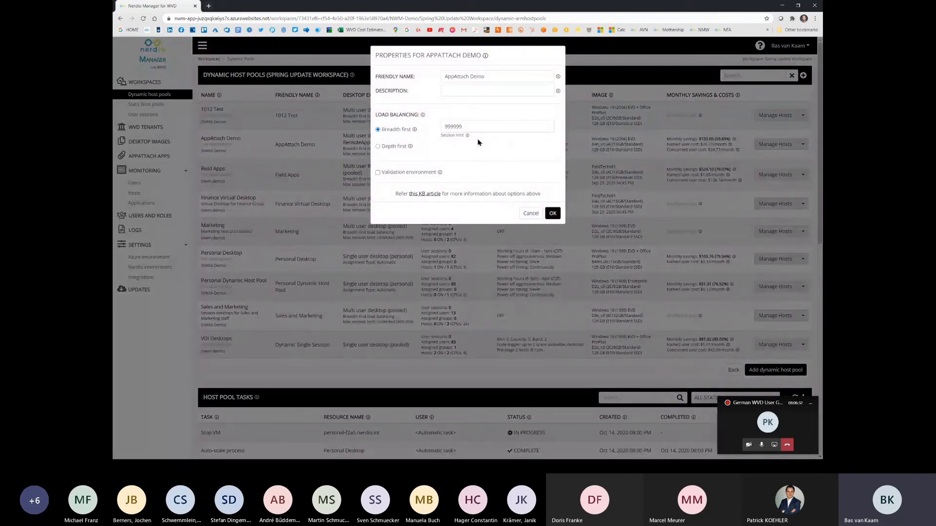
pyautogui.click(531, 213)
# Step: Turn on running PowerShell commands at the end of VM deployment in the Field Apps VM deployment options
pyautogui.click(802, 175)
pyautogui.moveTo(791, 189)
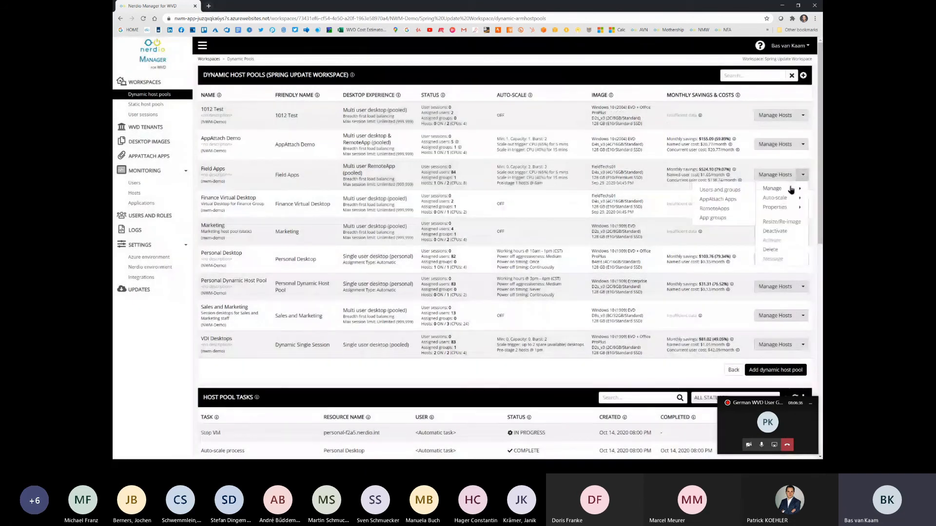
pyautogui.moveTo(787, 207)
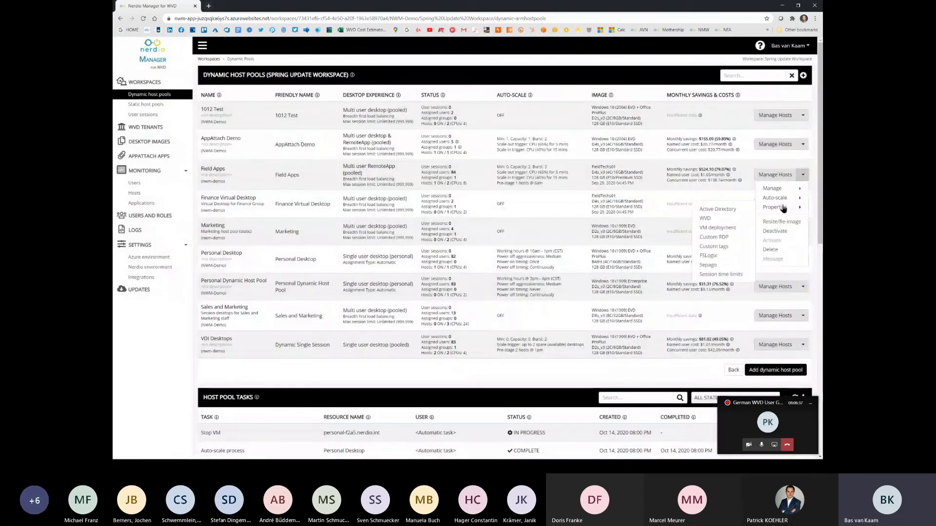
pyautogui.click(732, 227)
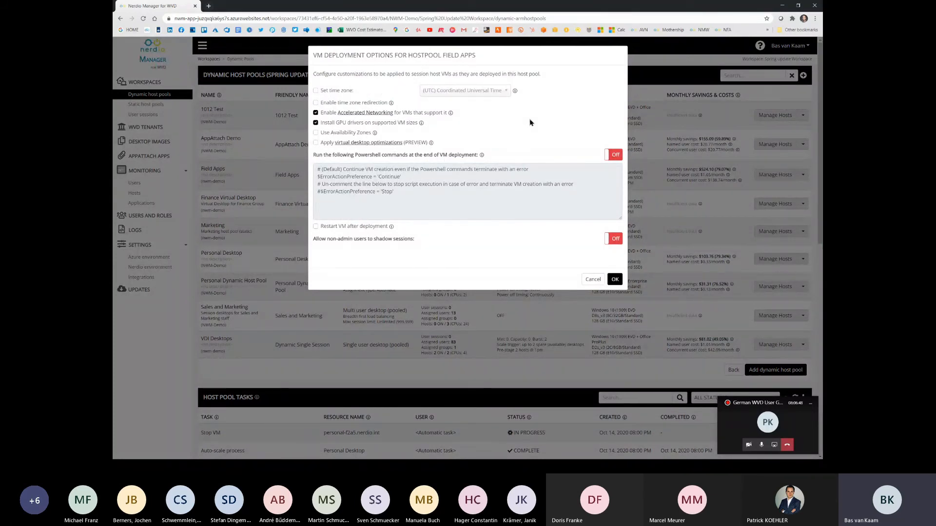
pyautogui.click(615, 155)
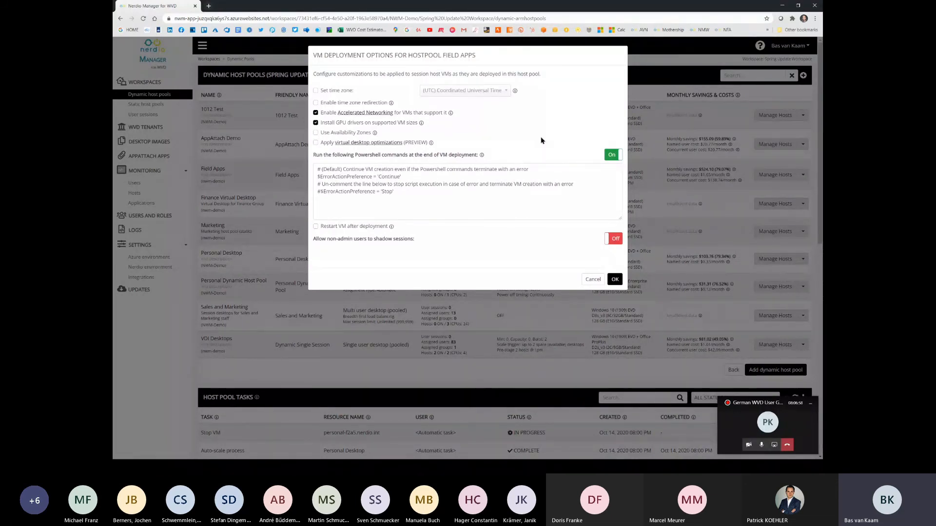
# Step: Try the Use Availability Zones option, leave it disabled, and open the linked article on virtual desktop optimizations
pyautogui.click(315, 133)
pyautogui.click(315, 132)
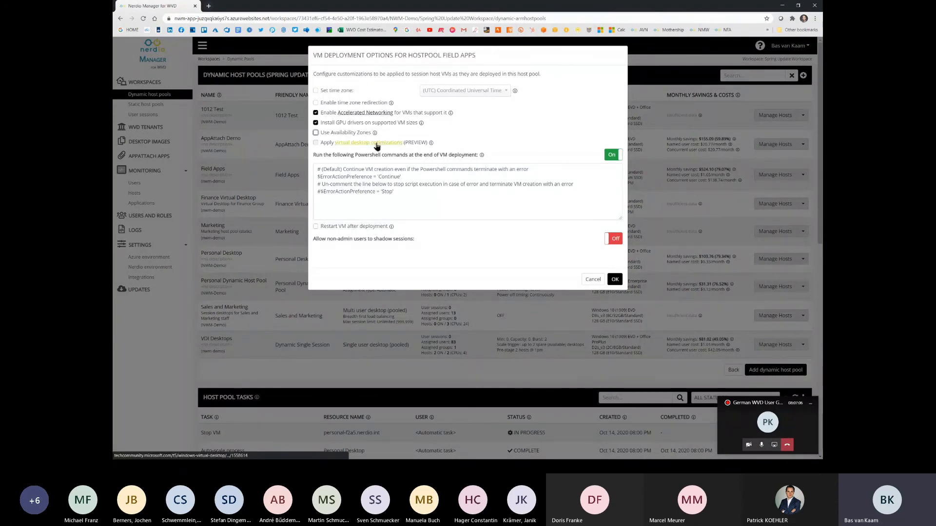
pyautogui.click(376, 144)
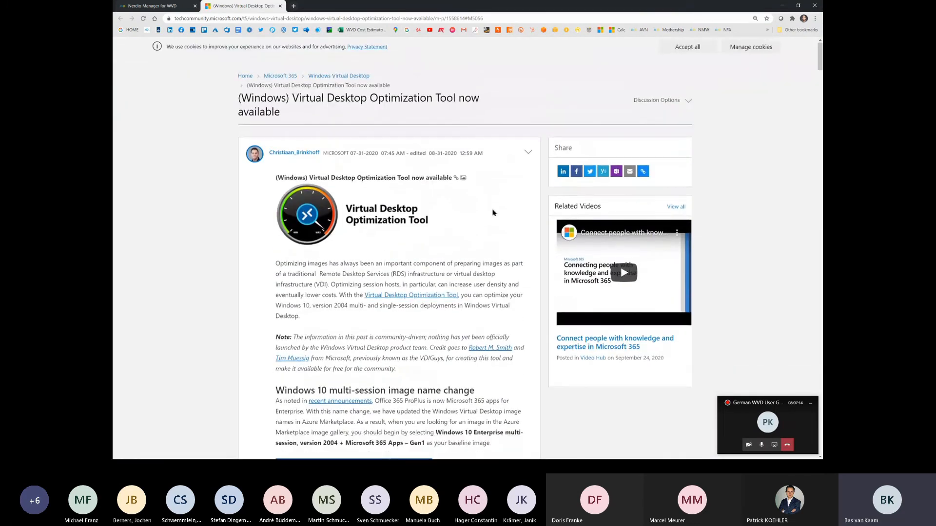
# Step: Return to Nerdio Manager, discard the Field Apps VM deployment changes, and open that host pool's custom RDP properties
pyautogui.click(150, 7)
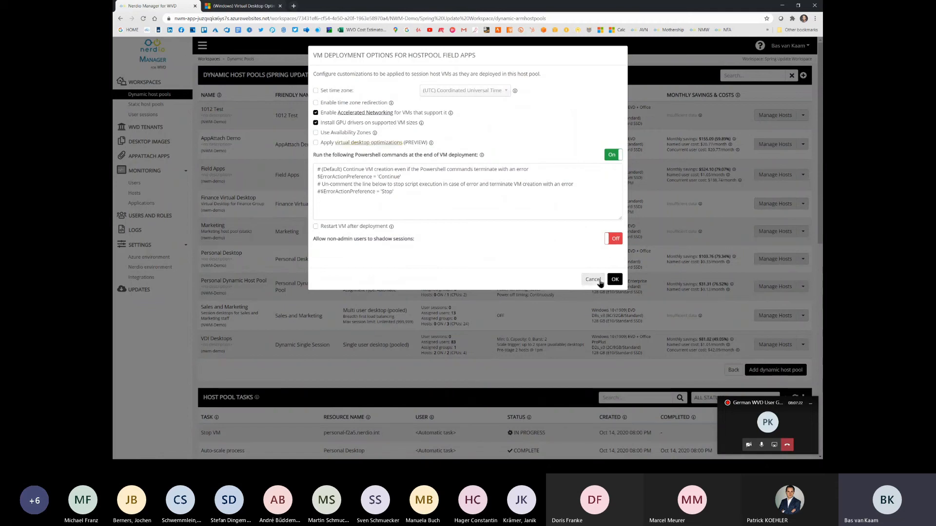
pyautogui.click(600, 282)
pyautogui.click(803, 174)
pyautogui.moveTo(776, 208)
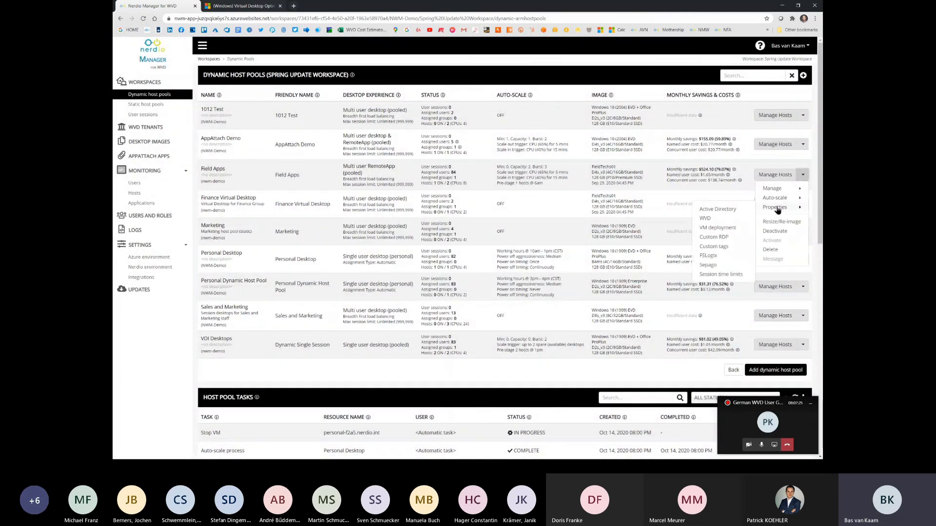
pyautogui.click(732, 238)
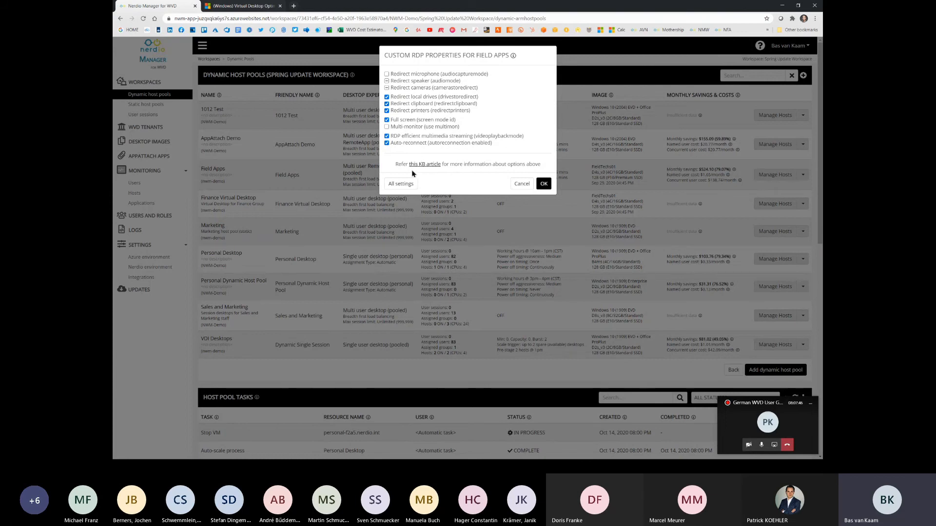
# Step: Examine the complete list of RDP settings for the Field Apps host pool without changing them, and return to the dynamic host pools
pyautogui.click(401, 184)
pyautogui.scroll(-4, 703, 176)
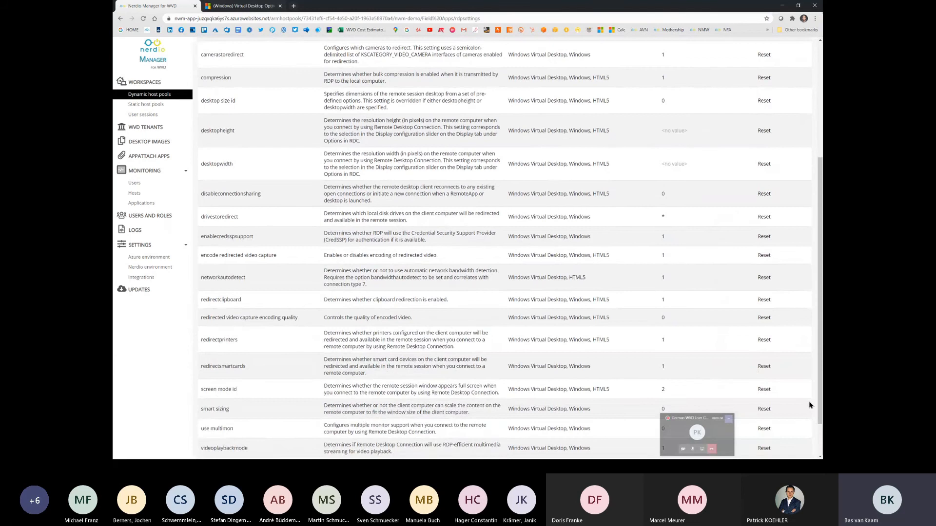
pyautogui.scroll(-1, 775, 390)
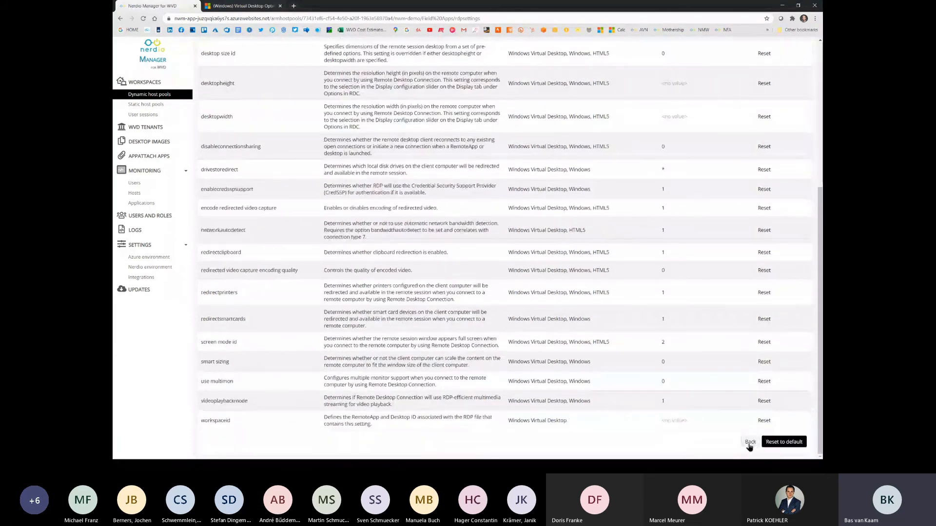
pyautogui.click(749, 444)
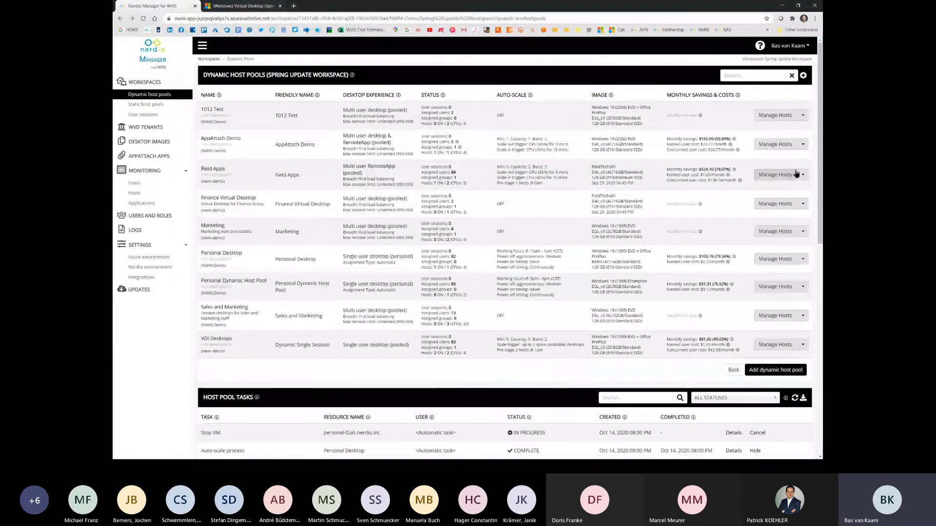
# Step: Examine the Field Apps FSLogix profiles path and registry options with the default configuration disabled, without saving
pyautogui.click(801, 175)
pyautogui.moveTo(780, 207)
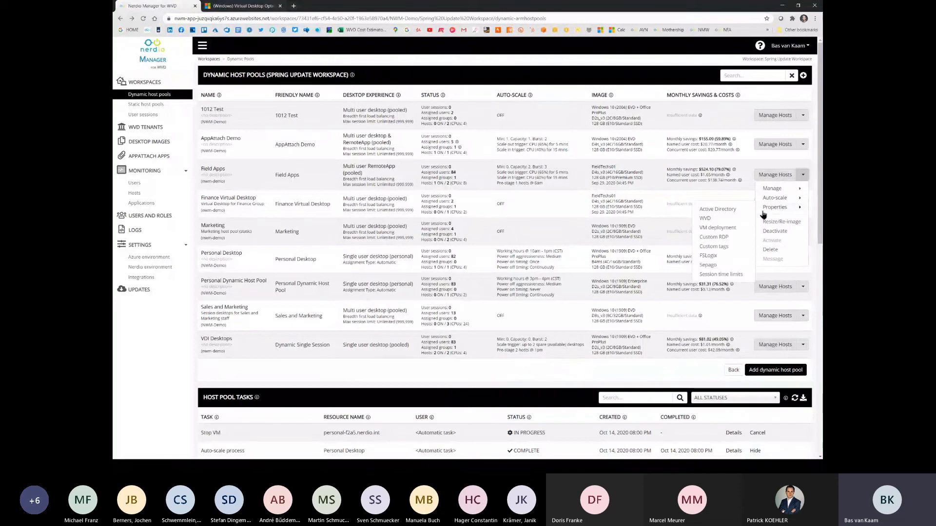
pyautogui.click(734, 257)
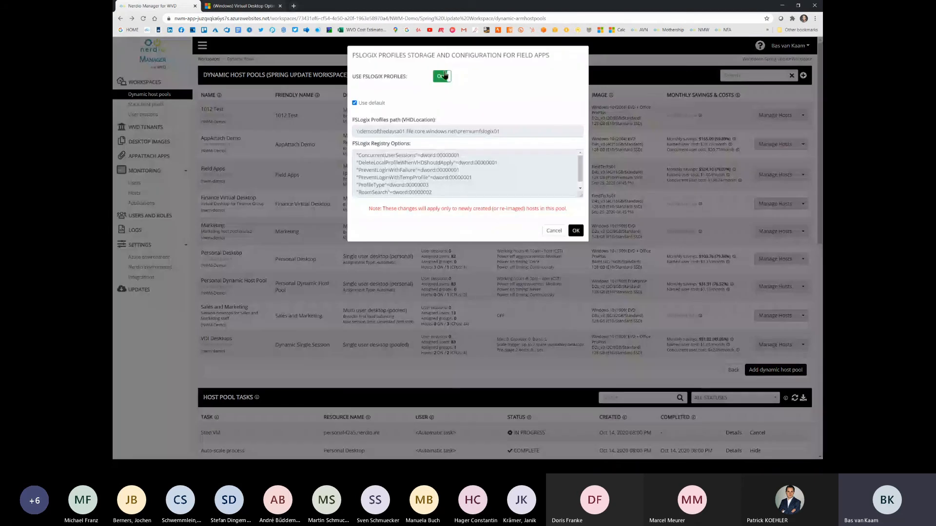
pyautogui.click(442, 77)
pyautogui.click(442, 76)
pyautogui.click(355, 104)
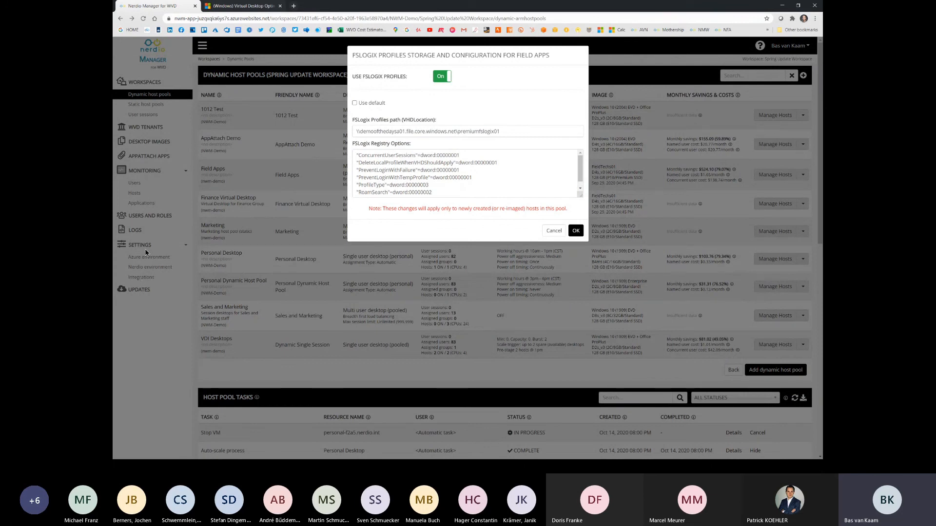
pyautogui.doubleClick(527, 131)
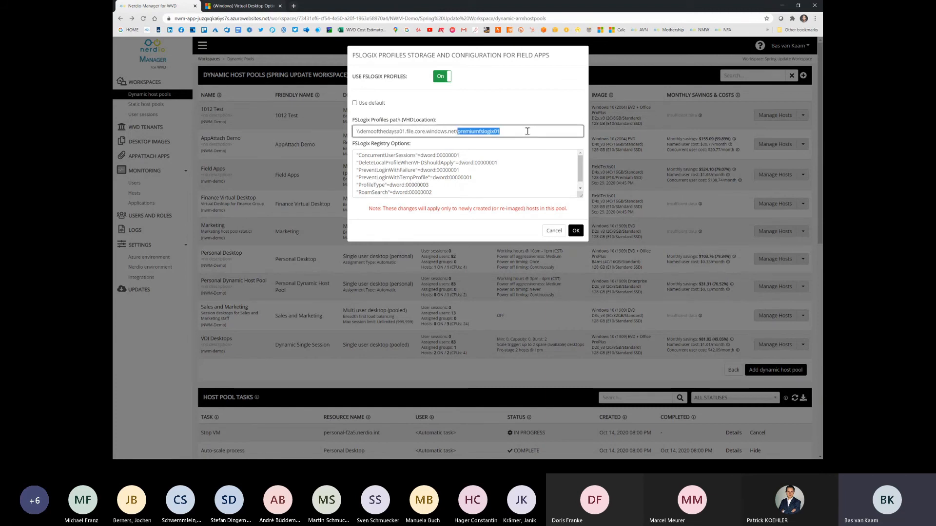
pyautogui.click(536, 177)
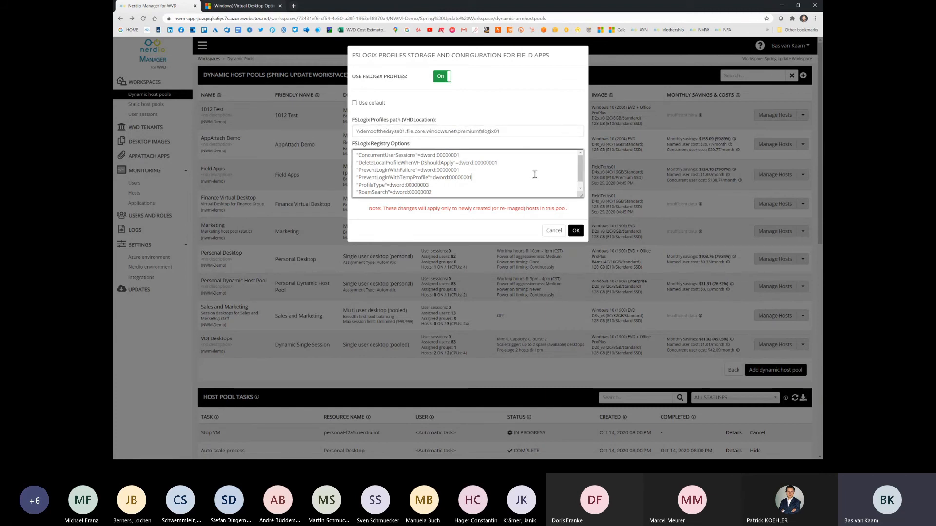
pyautogui.click(555, 231)
# Step: Examine the Sepago Azure Monitor configuration of the Field Apps host pool, trying its on/off switch without saving
pyautogui.click(803, 175)
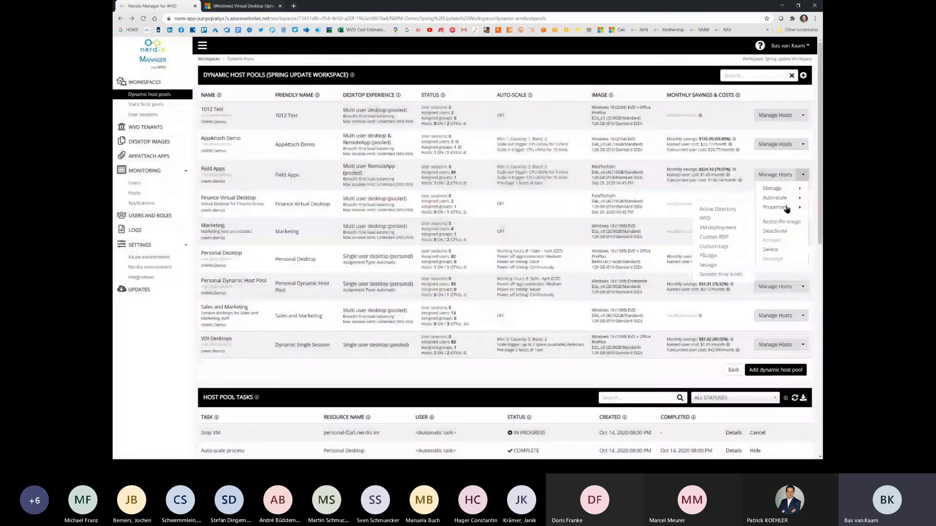
pyautogui.click(728, 268)
pyautogui.click(557, 79)
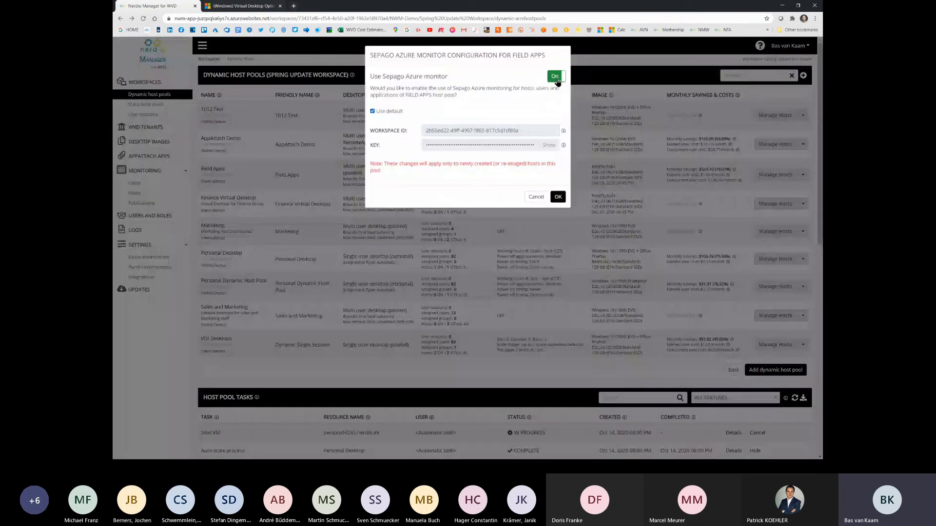
pyautogui.click(556, 77)
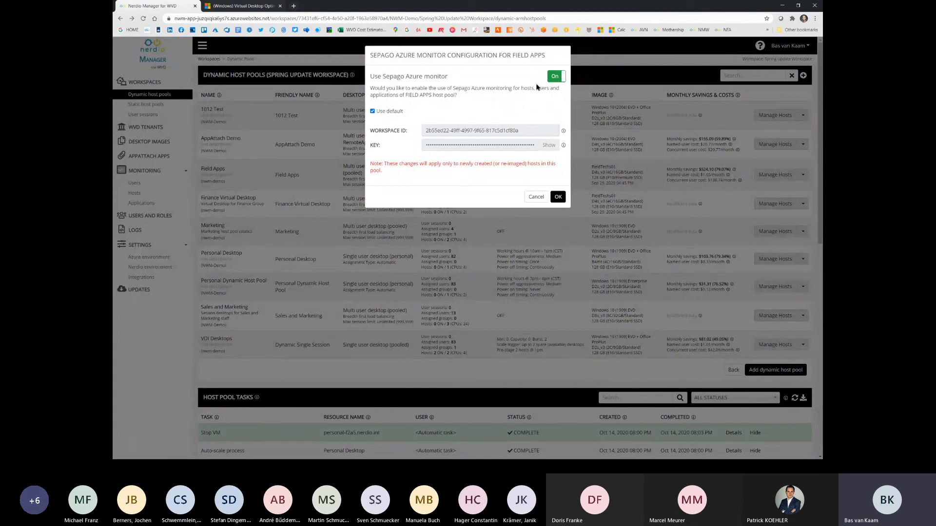
pyautogui.click(534, 197)
# Step: Enable user session time limits for Field Apps to examine the disconnected and active session options, without saving
pyautogui.click(803, 174)
pyautogui.moveTo(797, 194)
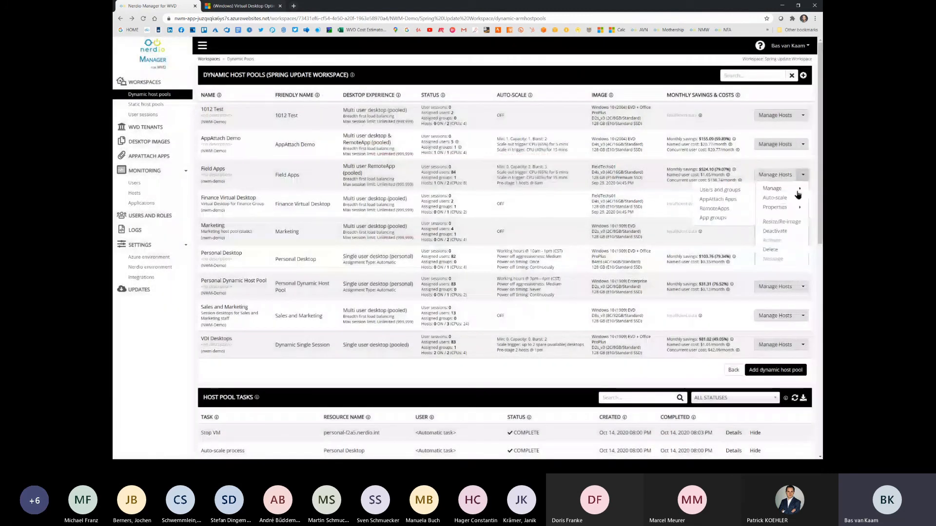
pyautogui.click(726, 275)
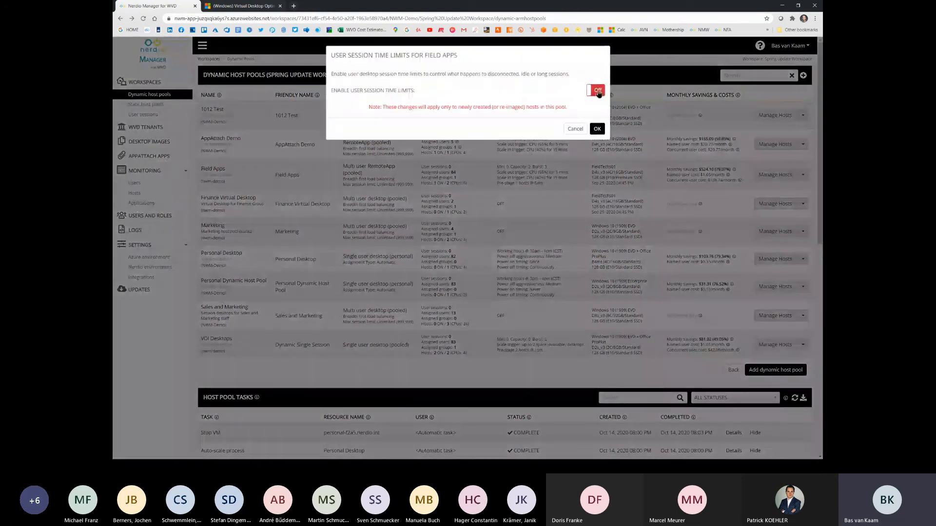
pyautogui.click(598, 92)
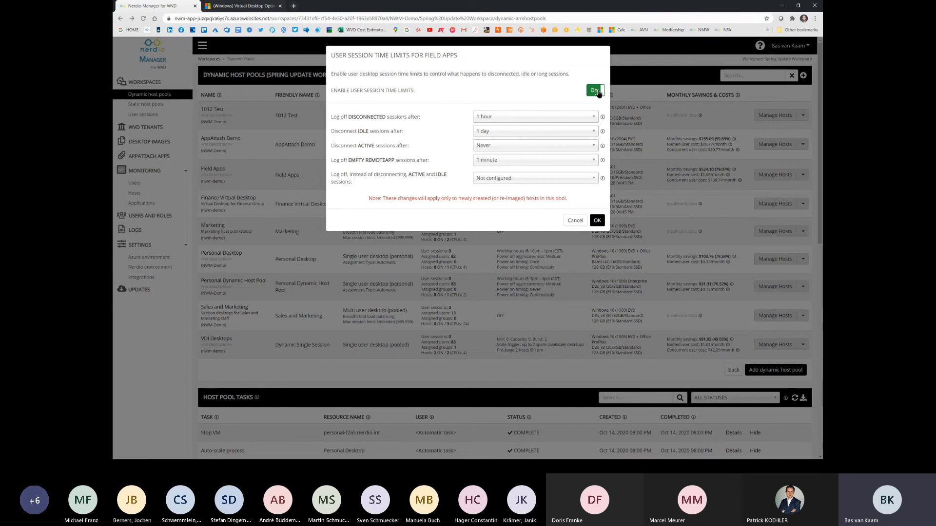
pyautogui.click(594, 119)
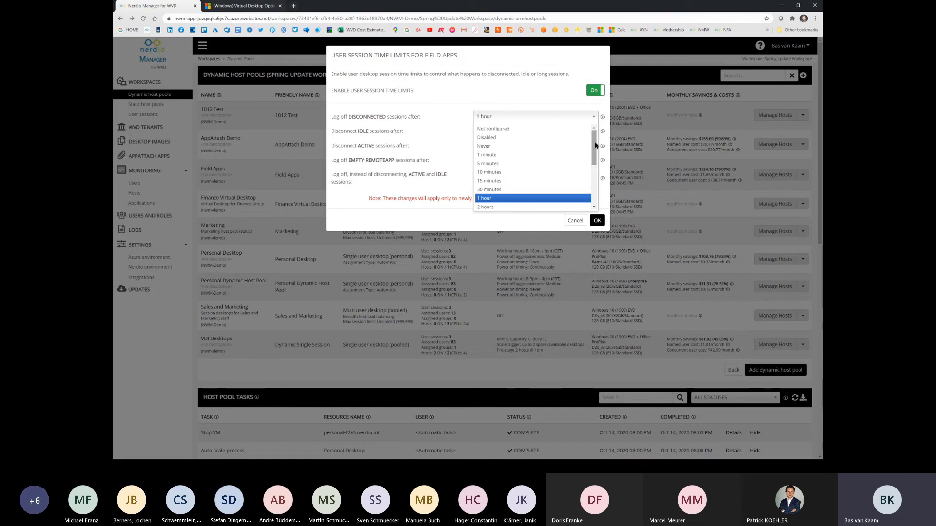
pyautogui.moveTo(595, 145)
pyautogui.mouseDown()
pyautogui.moveTo(596, 191)
pyautogui.moveTo(589, 133)
pyautogui.mouseUp()
pyautogui.click(553, 96)
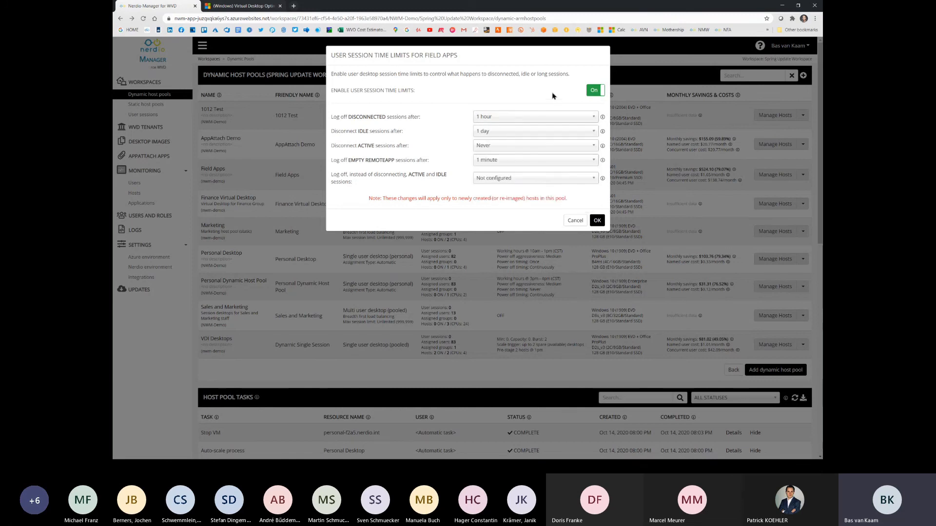
pyautogui.click(593, 145)
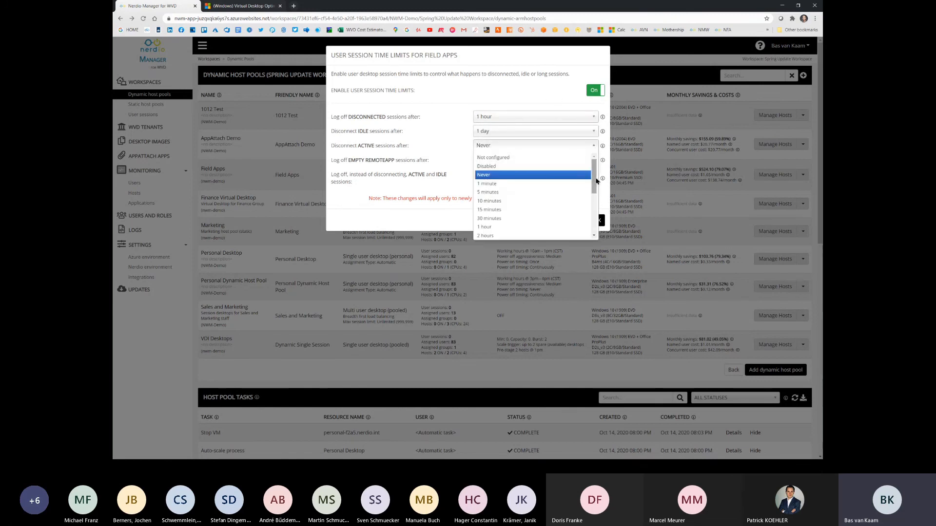
pyautogui.click(545, 90)
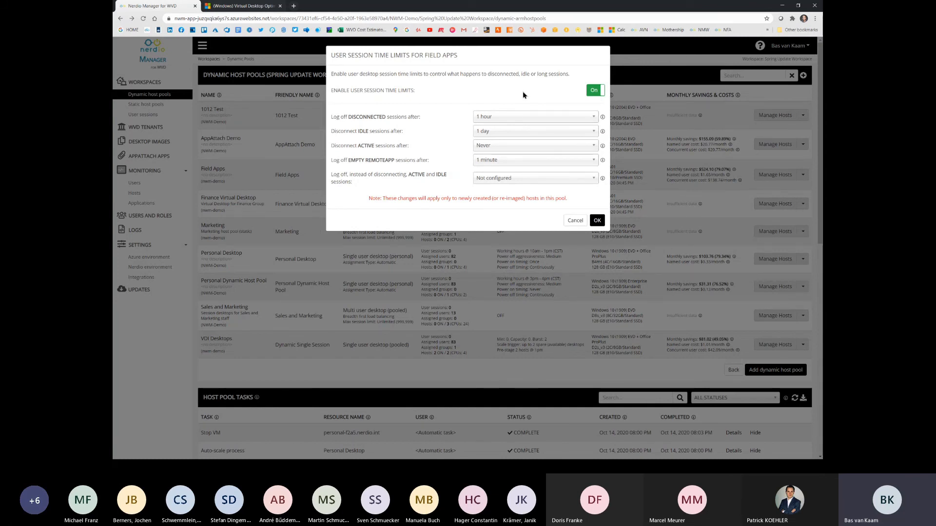
pyautogui.click(569, 221)
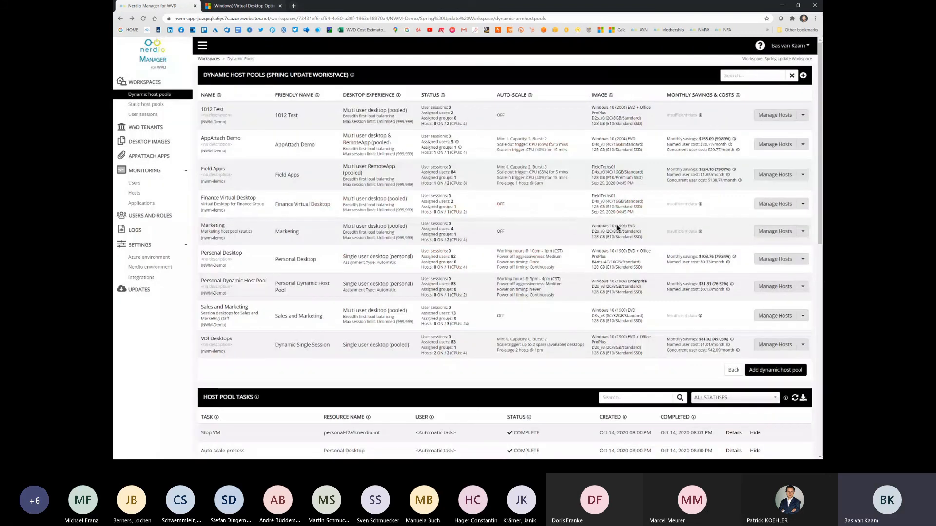
# Step: Examine the available role filters in Users and Roles
pyautogui.click(160, 216)
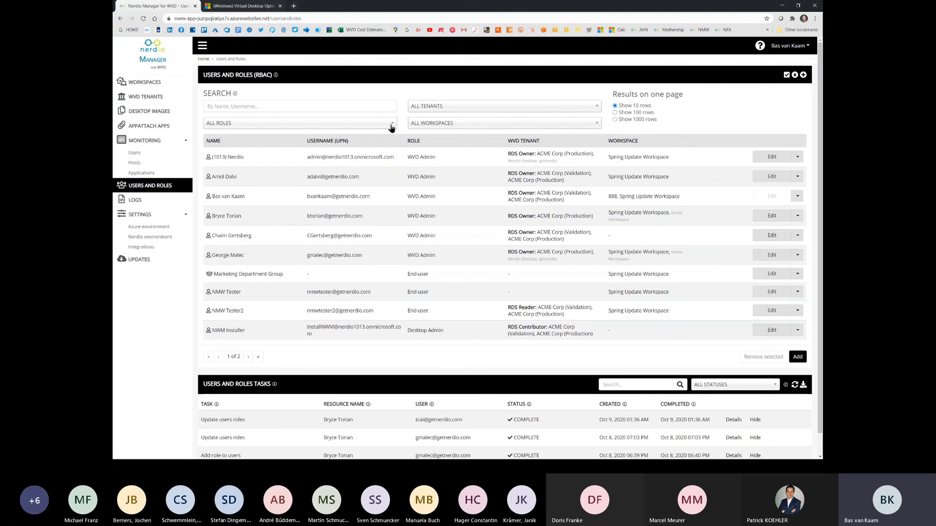
pyautogui.click(392, 125)
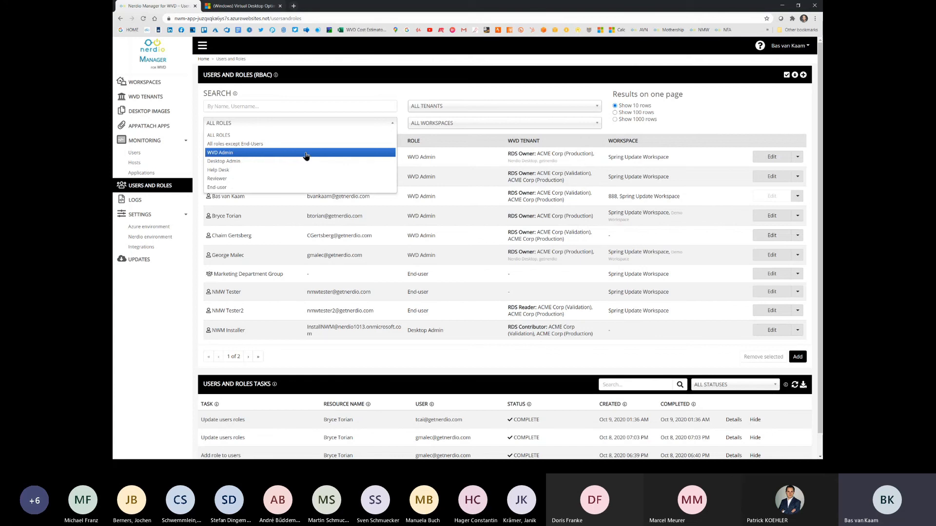
# Step: Examine the integrations, including linking an AppAttach storage location, and the Azure environment settings, without changing anything
pyautogui.click(149, 248)
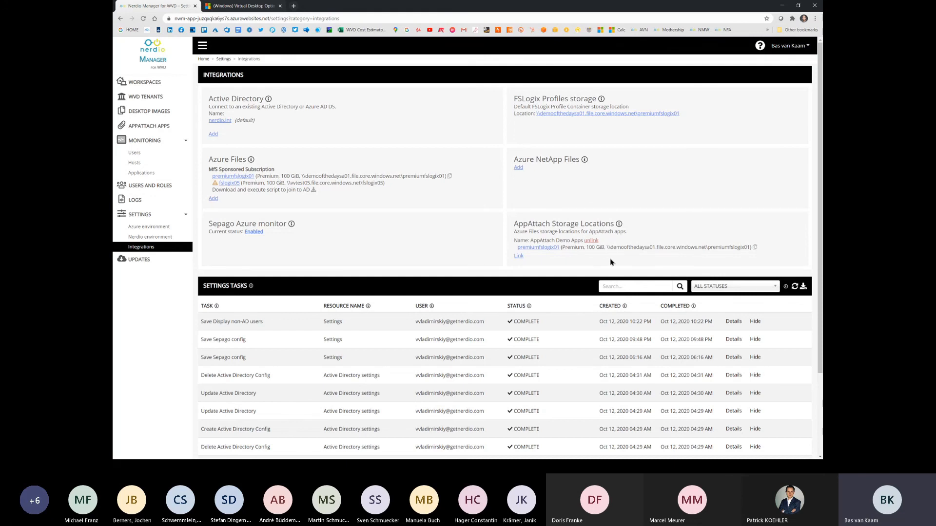
pyautogui.click(519, 257)
pyautogui.click(520, 209)
pyautogui.click(149, 227)
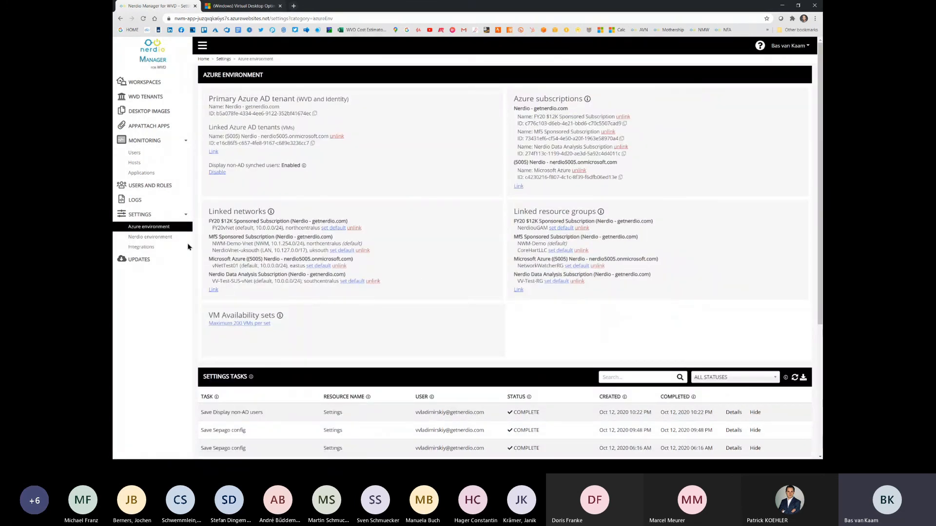
pyautogui.click(161, 247)
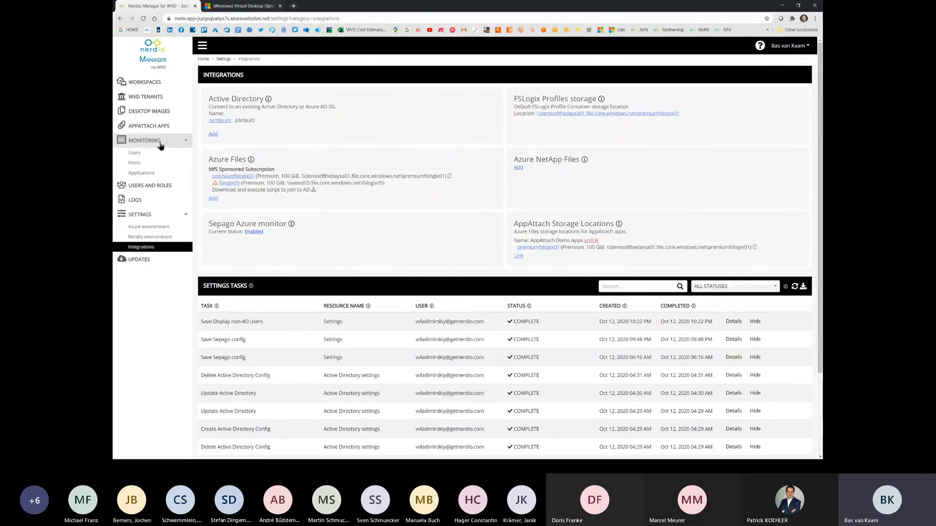
# Step: Examine the AppAttach app upload form, including the storage location choices, and cancel it without uploading
pyautogui.click(166, 127)
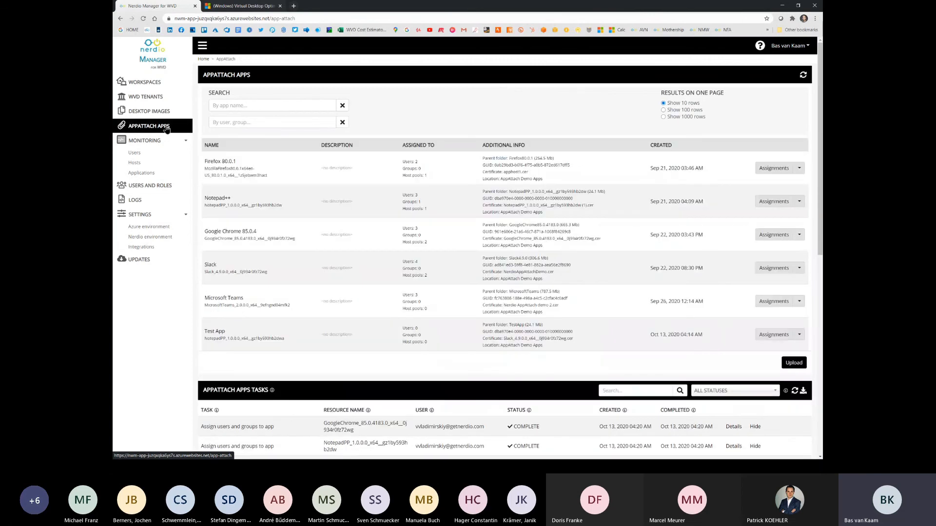
pyautogui.click(796, 367)
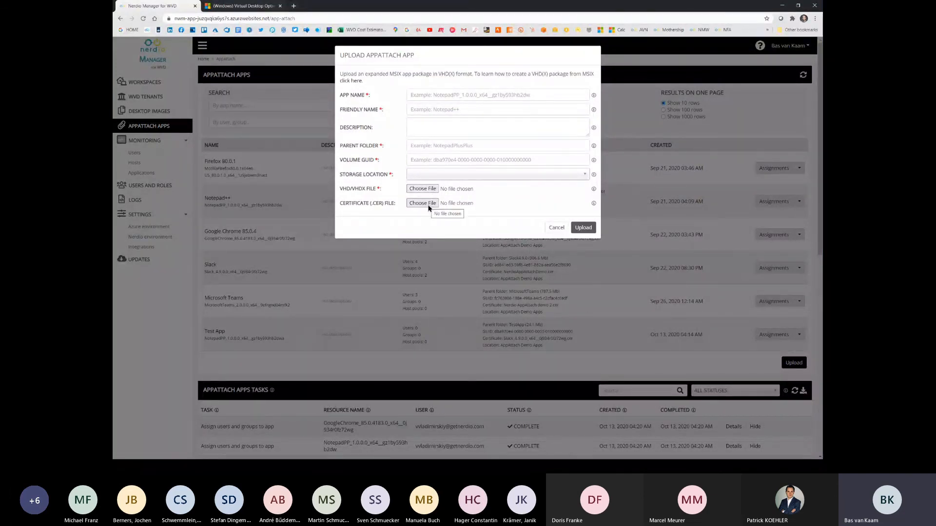
pyautogui.click(586, 175)
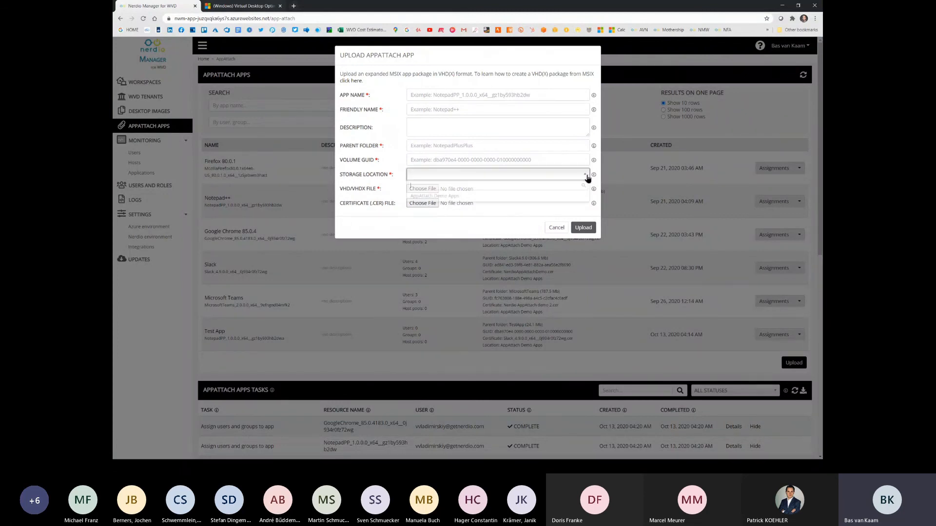
pyautogui.click(550, 128)
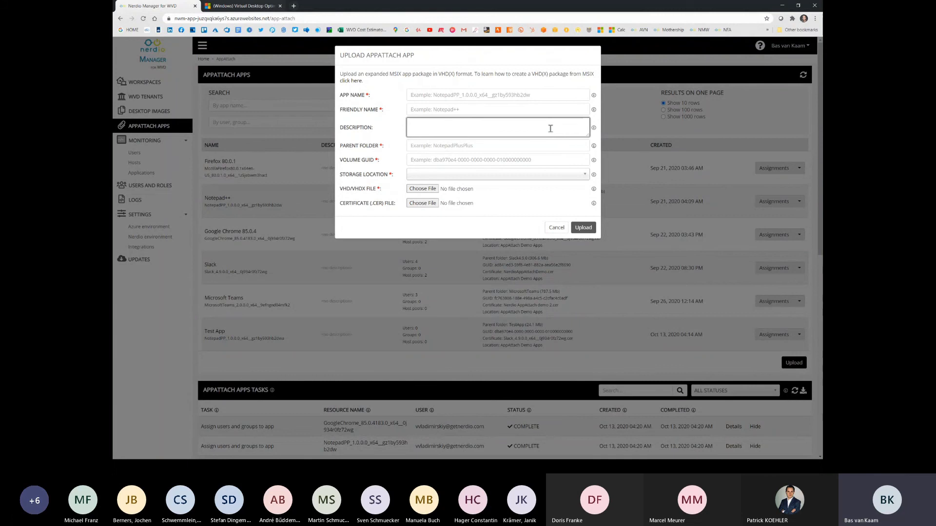
pyautogui.click(557, 228)
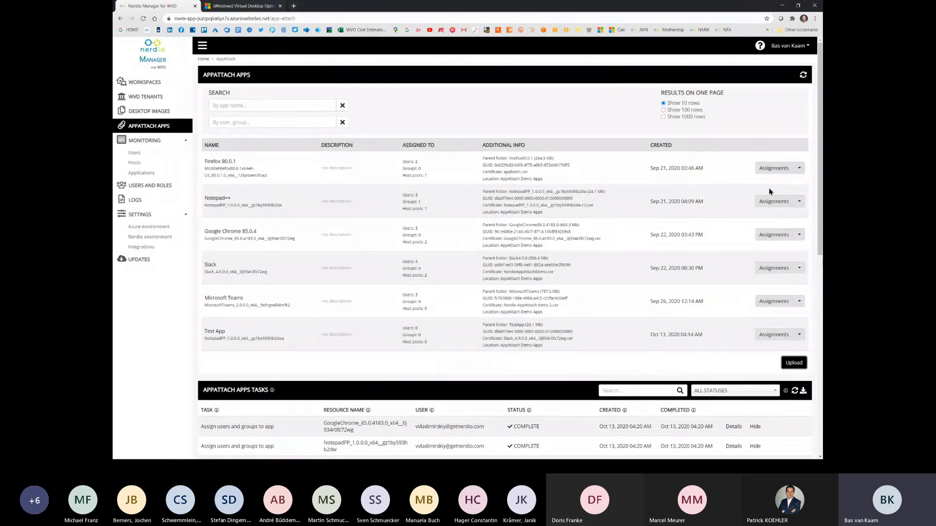
# Step: Examine how to assign Firefox 80.0.1 to the Nerdio Engineering Partner Support Group, and return to the AppAttach apps without assigning it
pyautogui.click(775, 169)
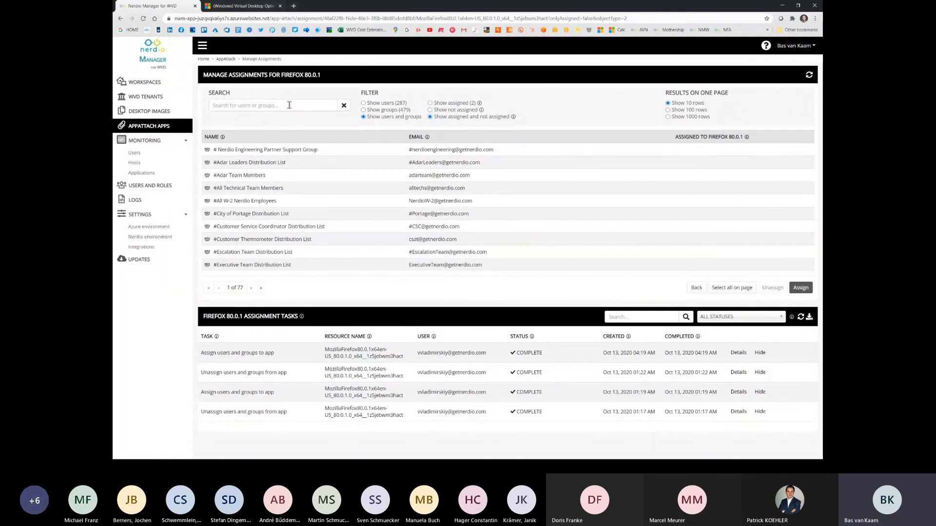
pyautogui.click(307, 152)
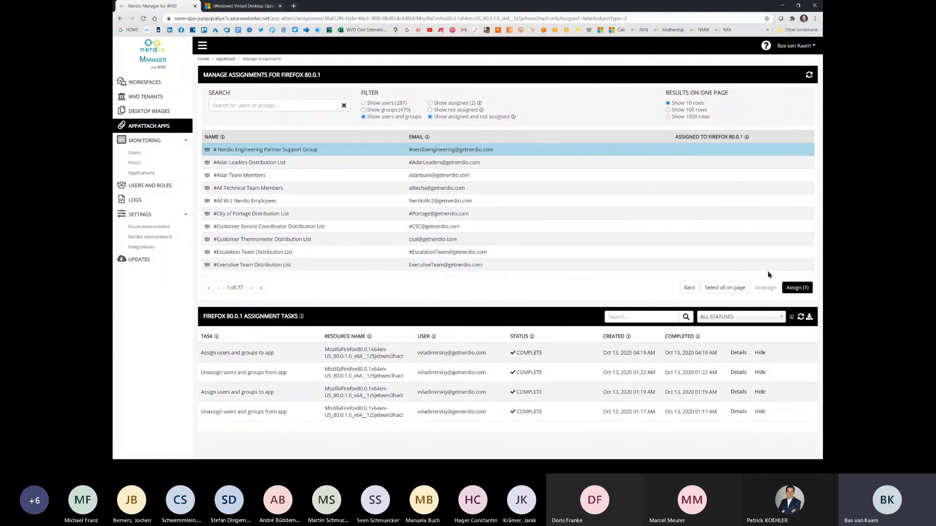
pyautogui.click(689, 288)
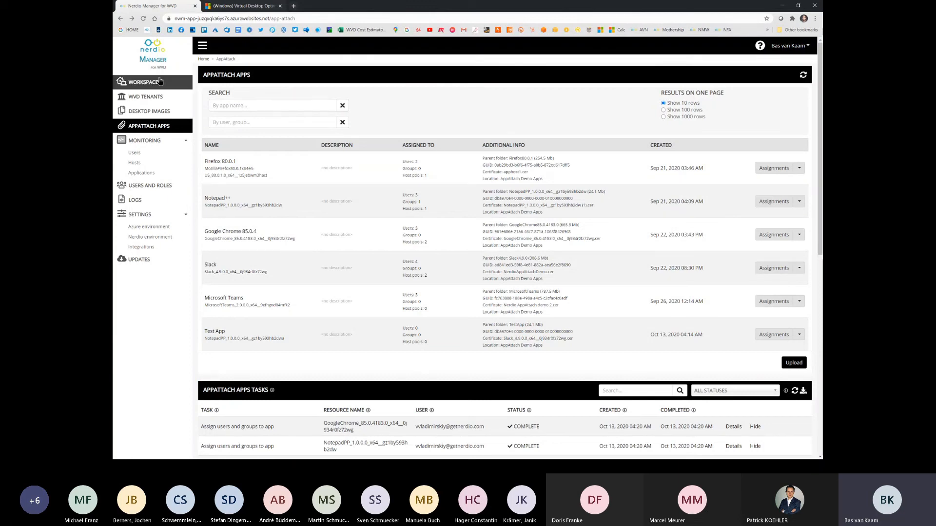
# Step: Examine the AppAttach apps settings of the AppAttach Demo host pool, try switching AppAttach off and on, and cancel without saving
pyautogui.click(145, 82)
pyautogui.click(255, 146)
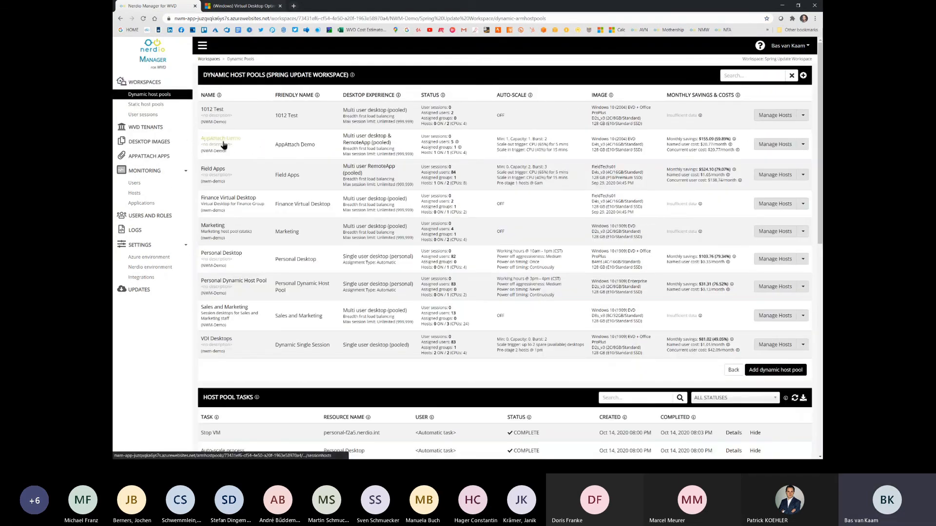
pyautogui.click(802, 145)
pyautogui.moveTo(785, 159)
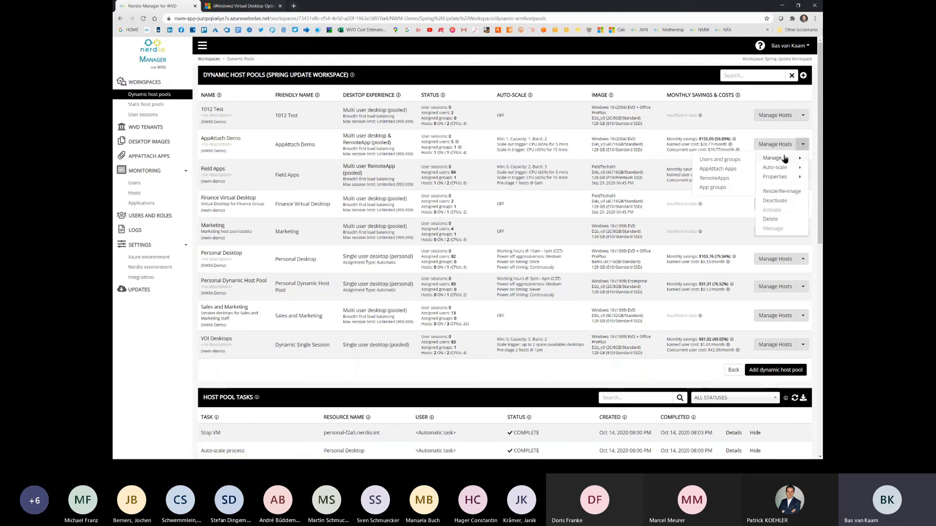
pyautogui.click(736, 169)
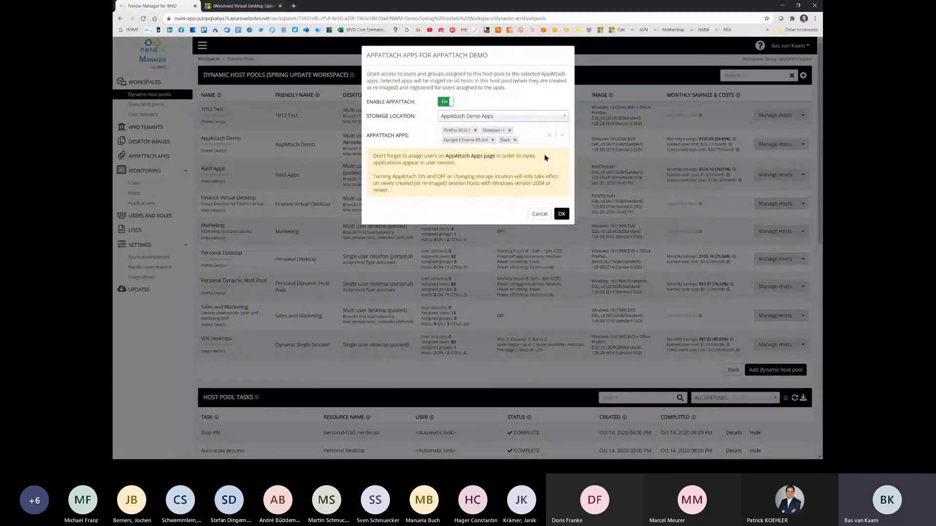
pyautogui.click(444, 101)
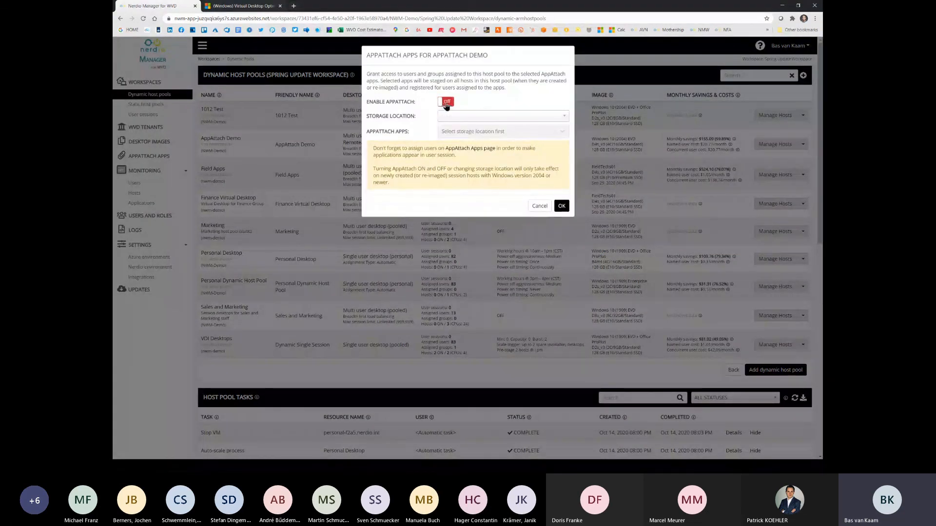
pyautogui.click(445, 102)
pyautogui.click(538, 206)
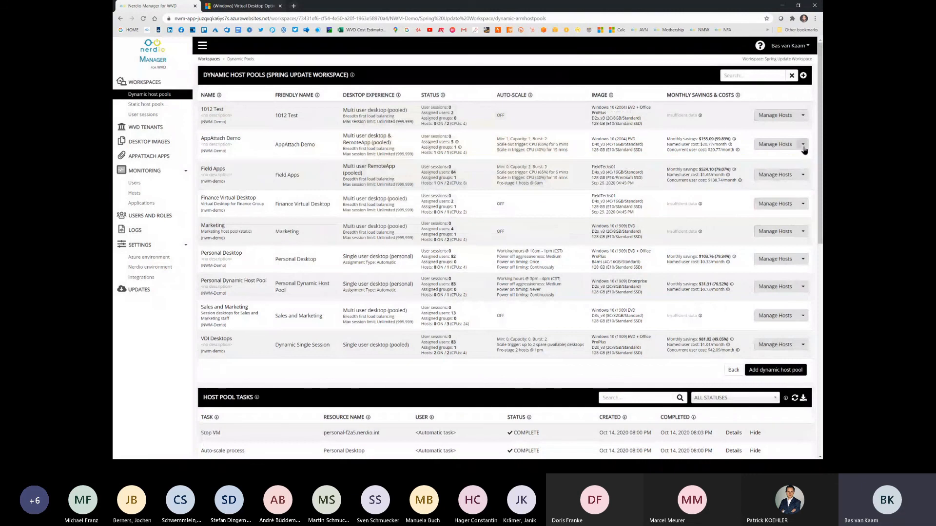
# Step: Review the storage location and AppAttach apps selected for the AppAttach Demo host pool, and close the settings without saving
pyautogui.click(803, 144)
pyautogui.click(724, 170)
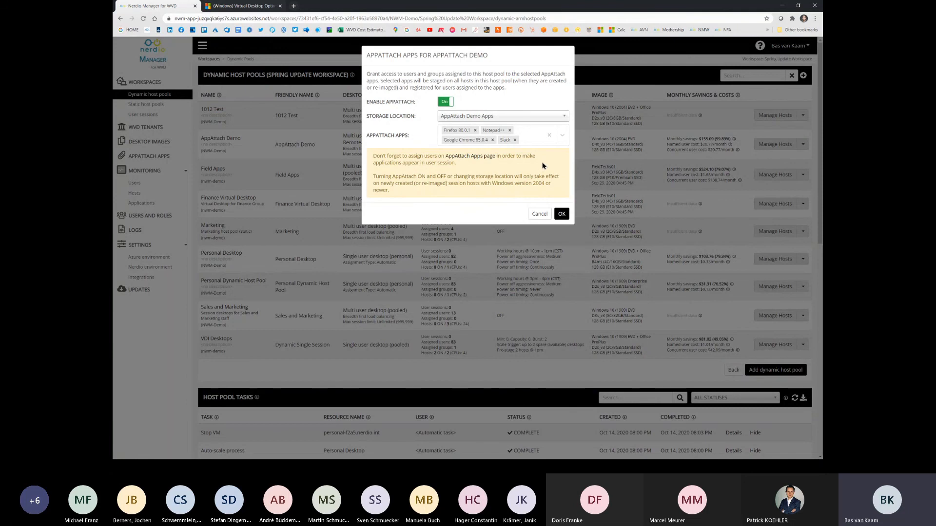
pyautogui.click(539, 214)
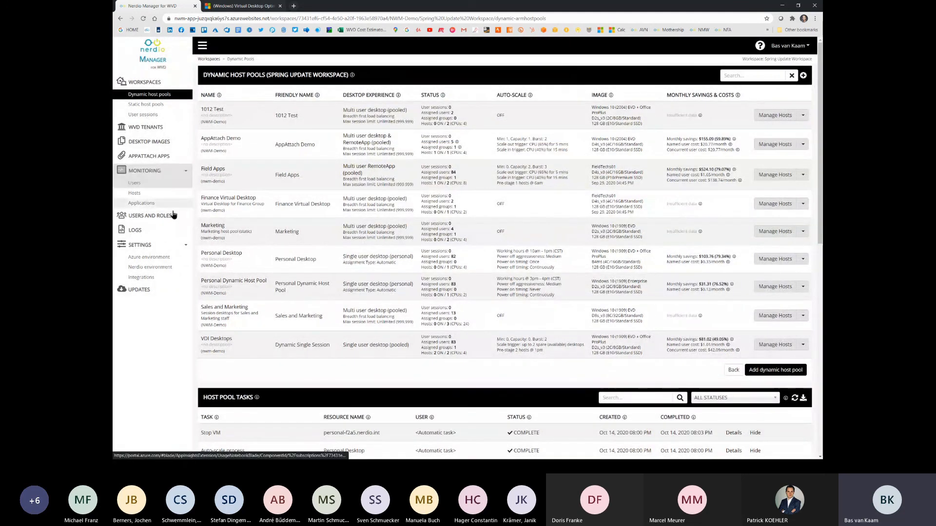
# Step: Review the overall logs and the job details of the latest Start VM task in the Field Apps host pool
pyautogui.click(169, 231)
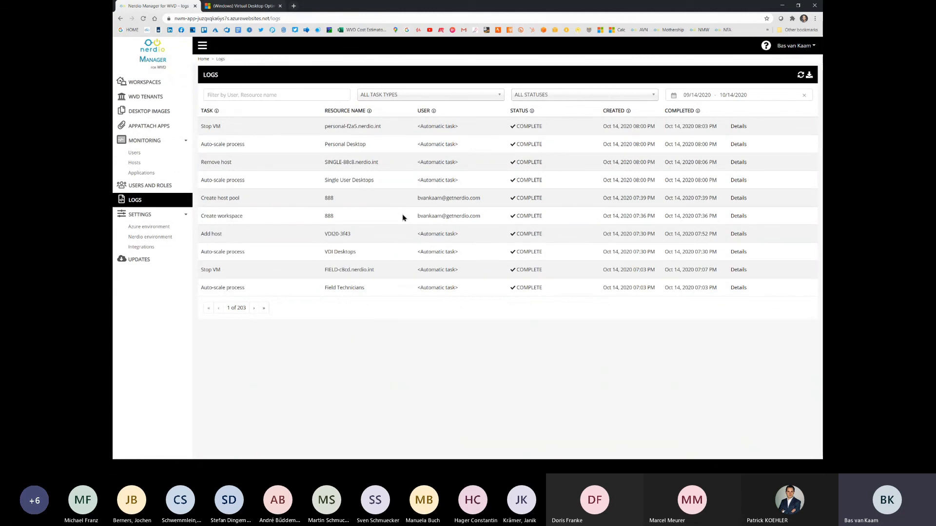
pyautogui.click(170, 87)
pyautogui.click(247, 148)
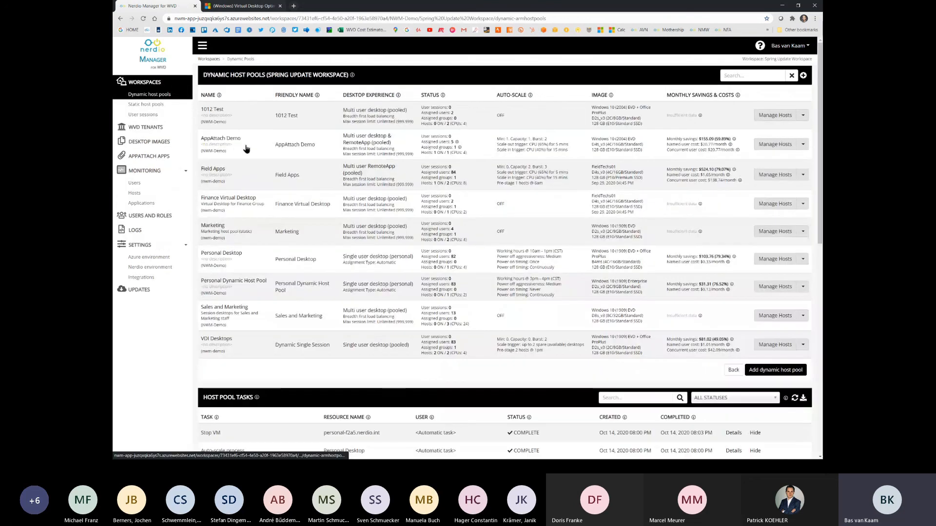
pyautogui.click(218, 170)
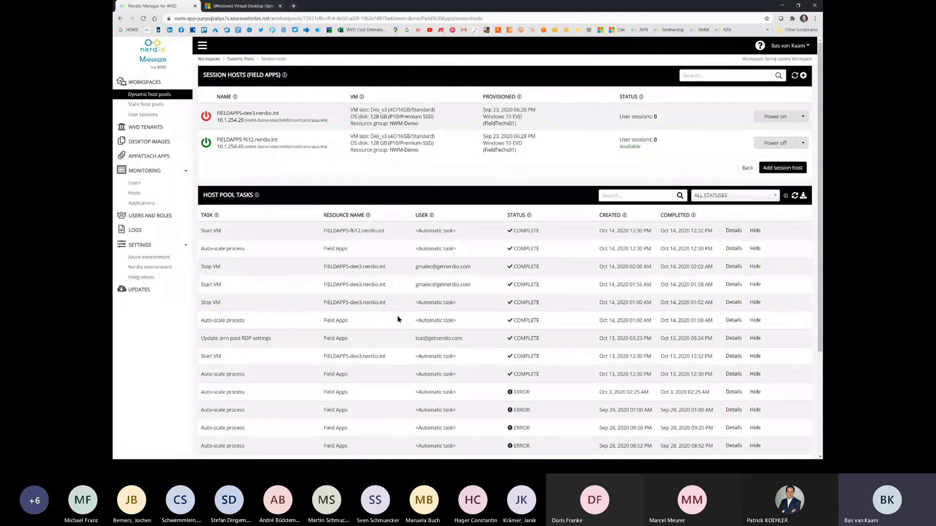
pyautogui.click(733, 230)
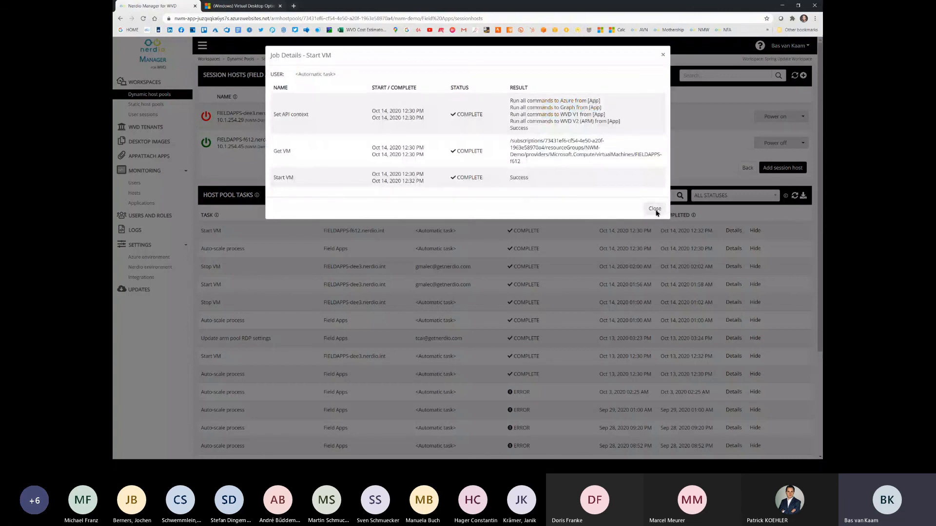
pyautogui.click(654, 208)
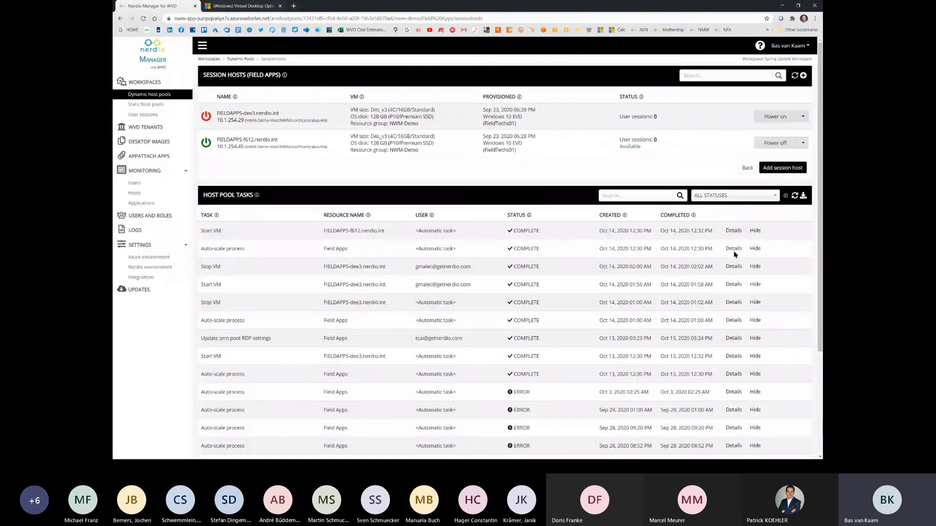
# Step: Examine the job details of the latest Auto-scale process task for Field Apps through its final scale-out stages
pyautogui.click(733, 248)
pyautogui.scroll(-2, 540, 192)
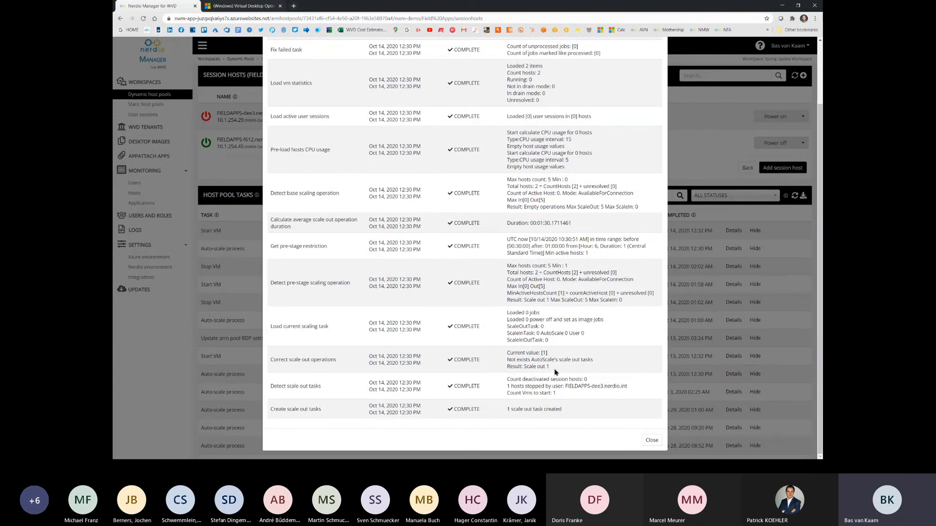
pyautogui.click(652, 441)
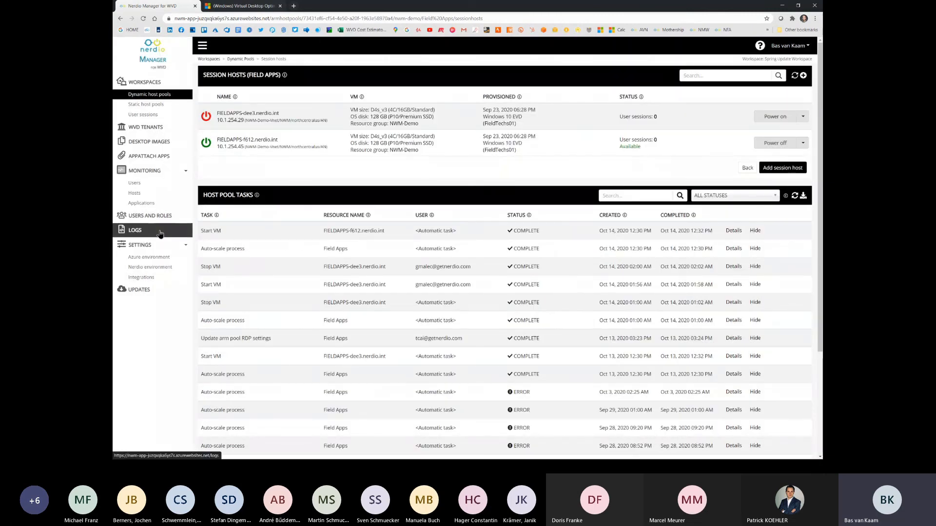
# Step: Hide the latest Start VM task from the Field Apps host pool tasks and check the overall logs
pyautogui.click(755, 232)
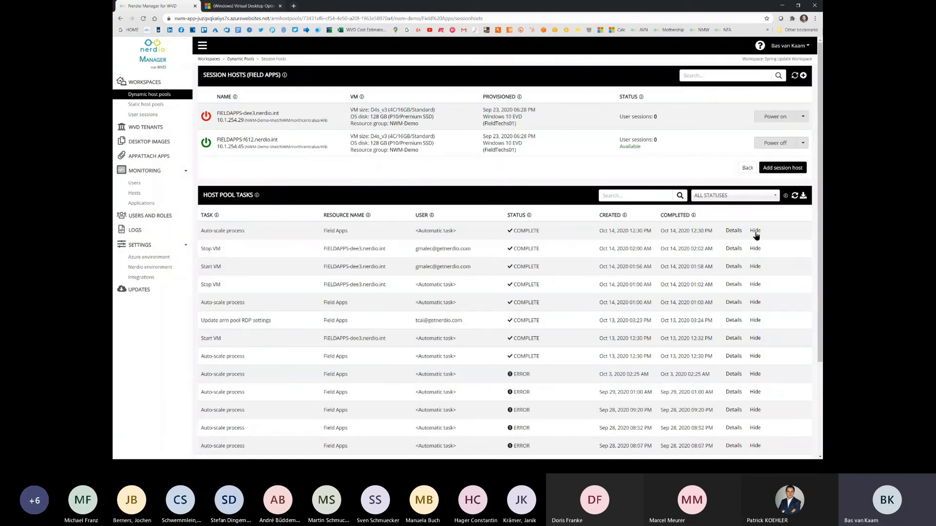
pyautogui.click(147, 230)
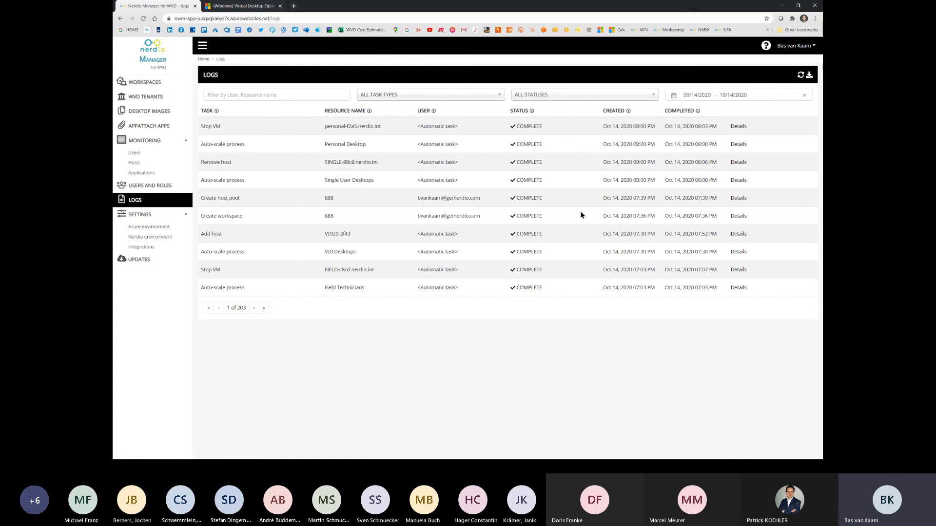
# Step: Examine the user and group assignments of the Field Apps host pool, and return to the dynamic host pools without assigning anyone
pyautogui.click(176, 86)
pyautogui.click(241, 148)
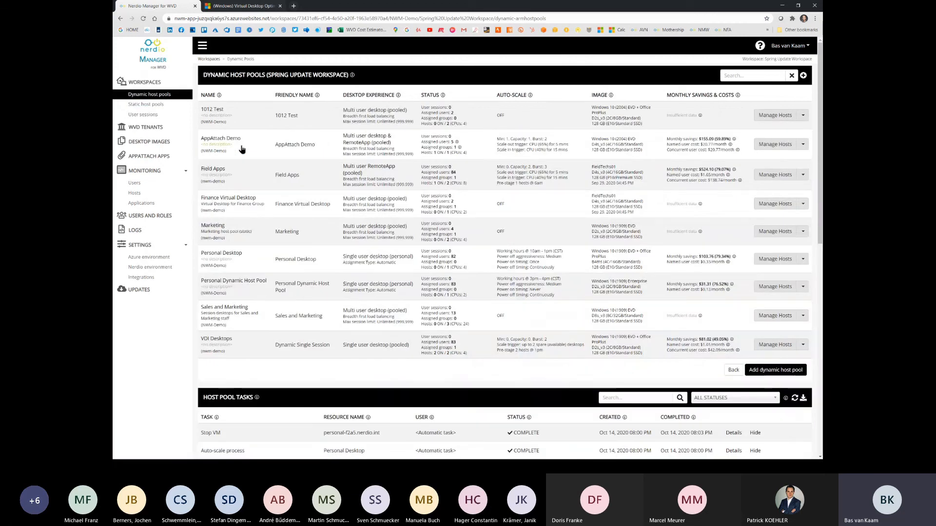
pyautogui.click(802, 175)
pyautogui.moveTo(788, 190)
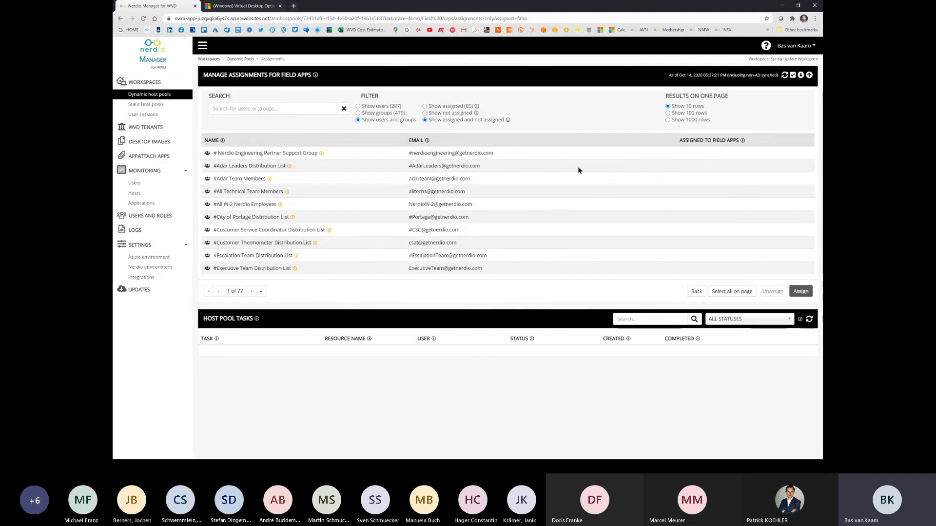
pyautogui.click(315, 109)
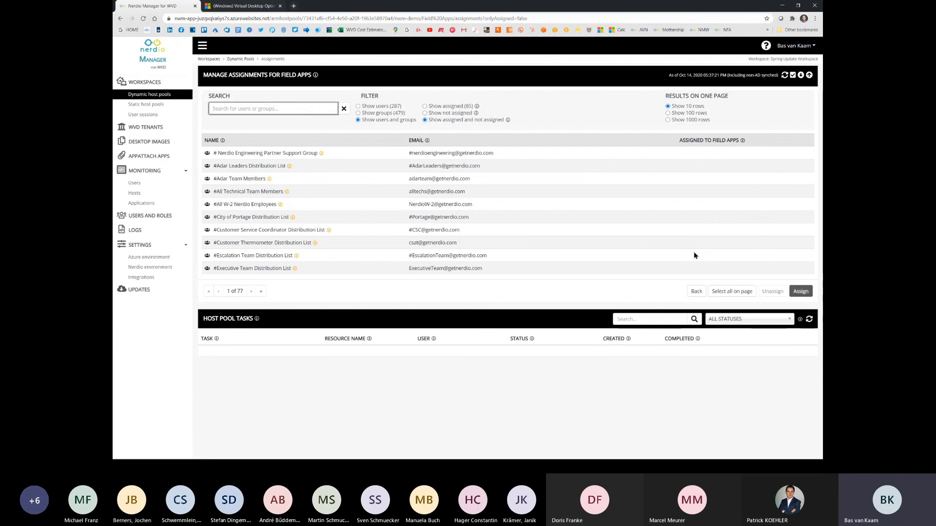
pyautogui.click(696, 291)
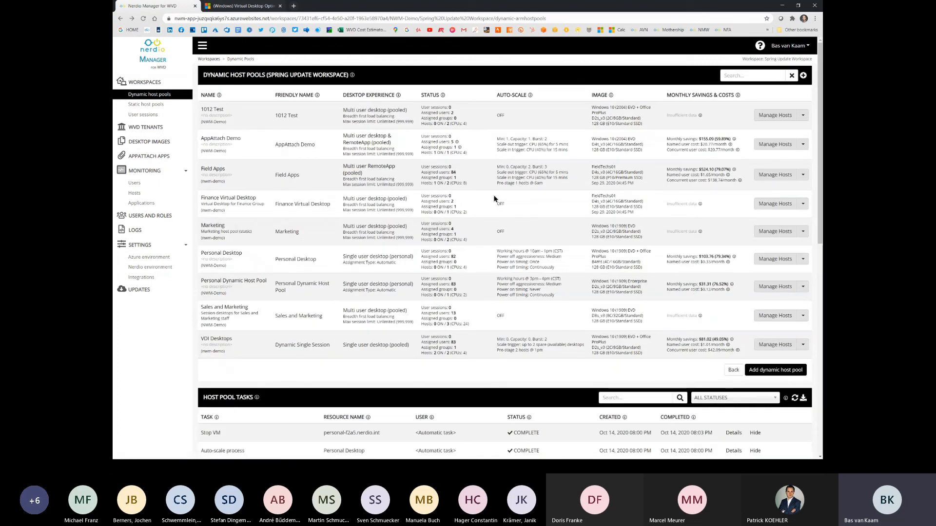
# Step: View the user monitoring dashboard in Microsoft Azure using the signed-in work account, examine its charts and per-user session summary, and return to Nerdio Manager
pyautogui.click(169, 176)
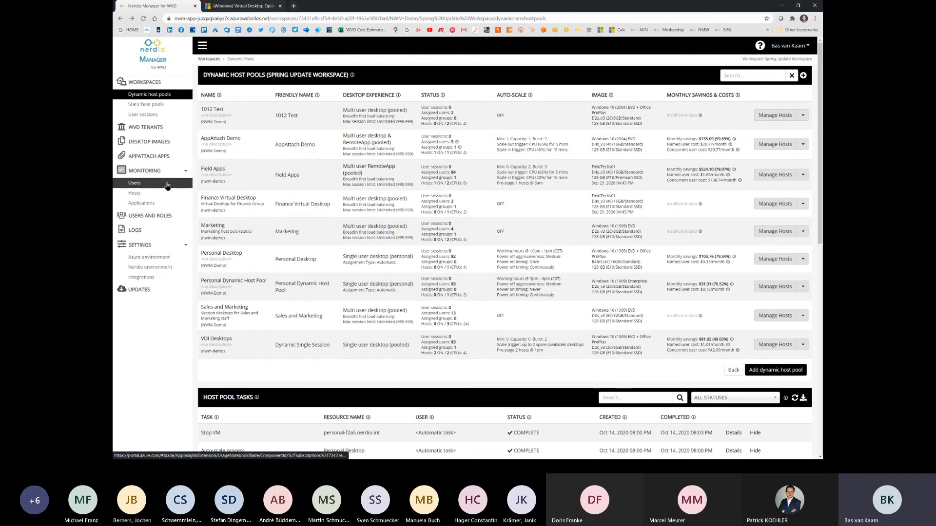
pyautogui.click(167, 184)
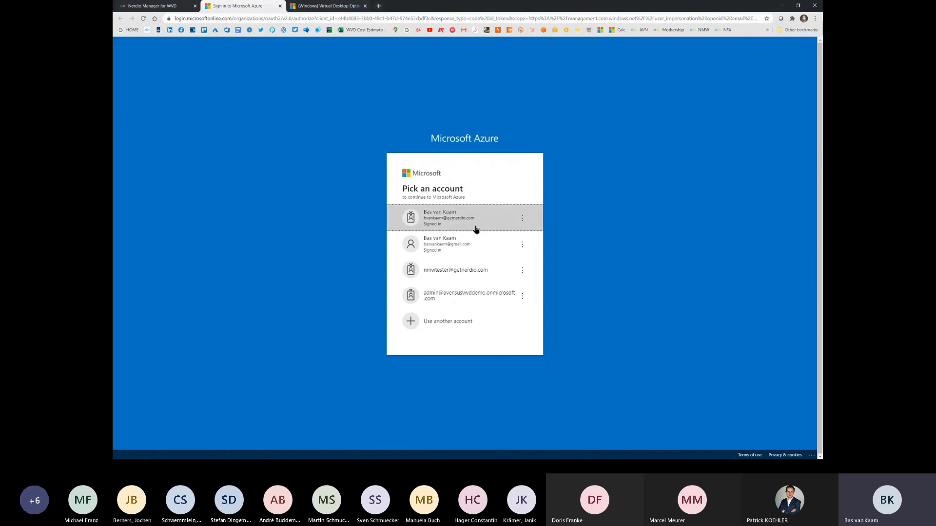
pyautogui.click(477, 223)
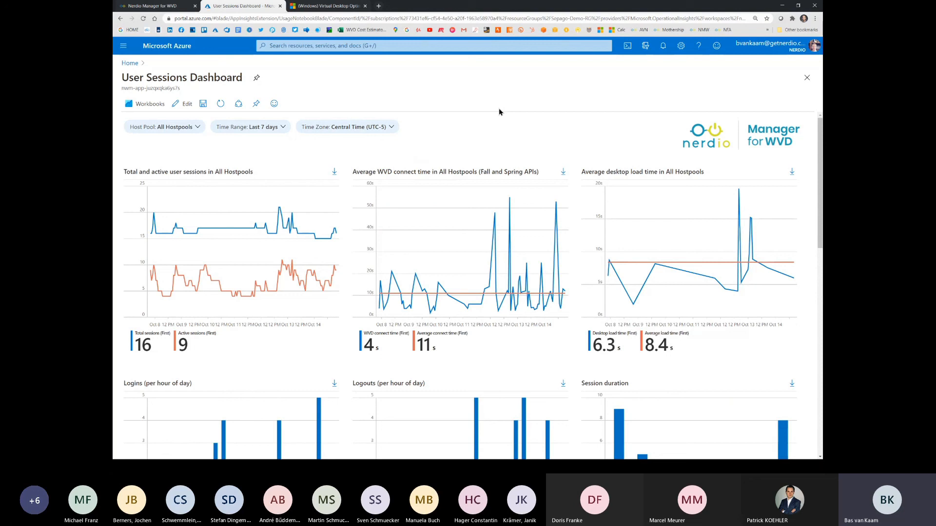
pyautogui.scroll(-8, 499, 190)
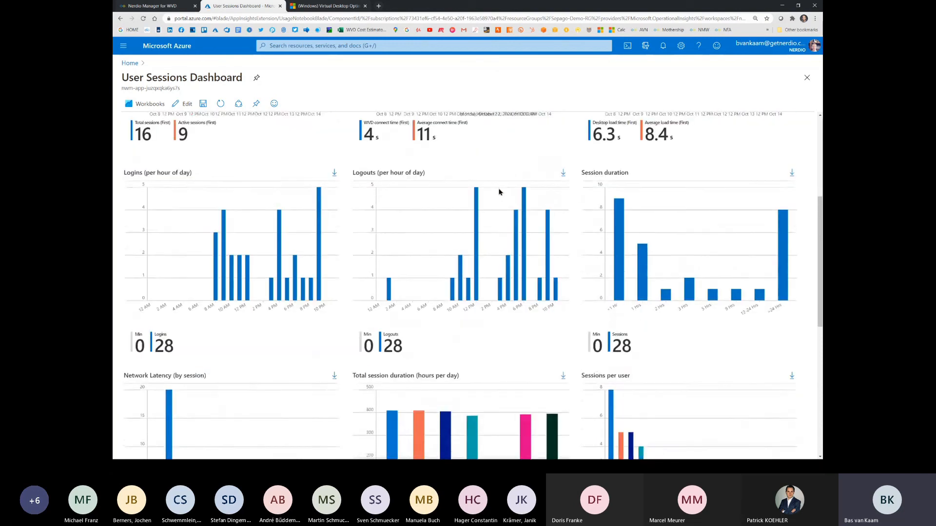
pyautogui.scroll(-2, 499, 192)
pyautogui.scroll(5, 498, 192)
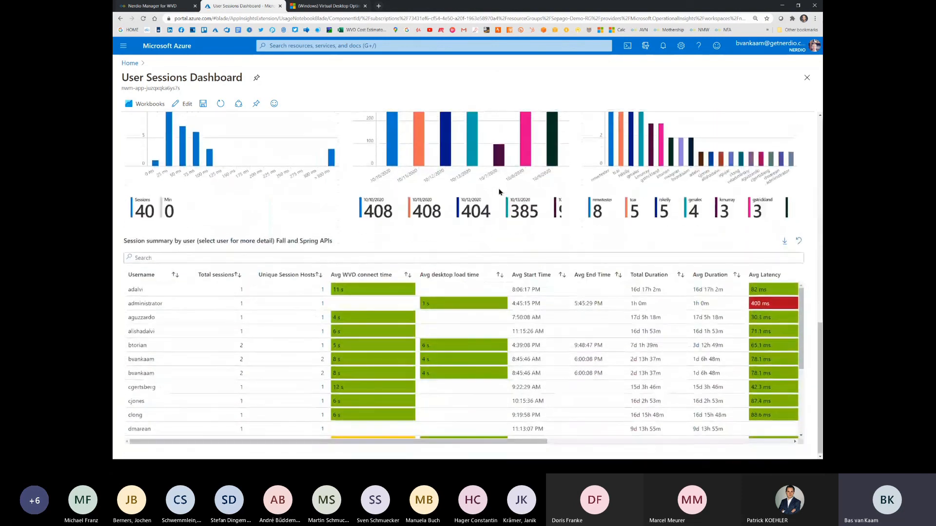
pyautogui.scroll(6, 499, 191)
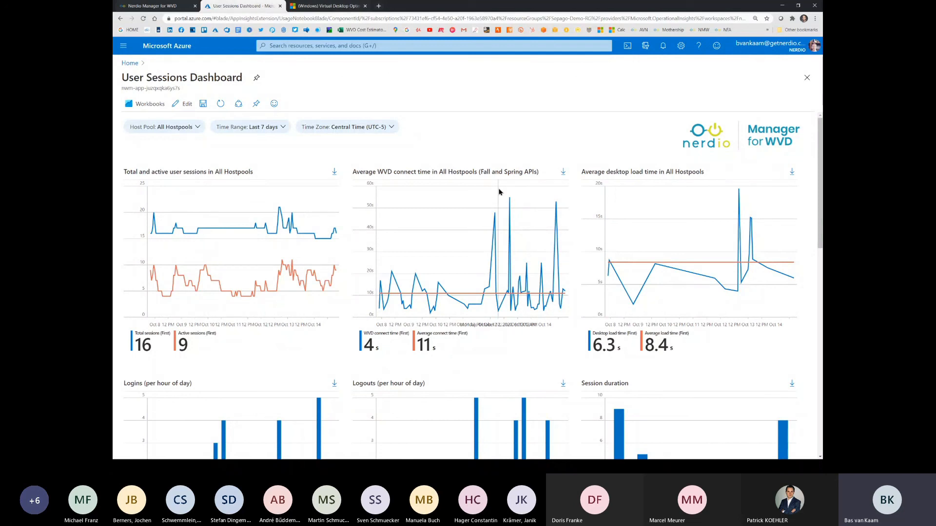
pyautogui.click(145, 7)
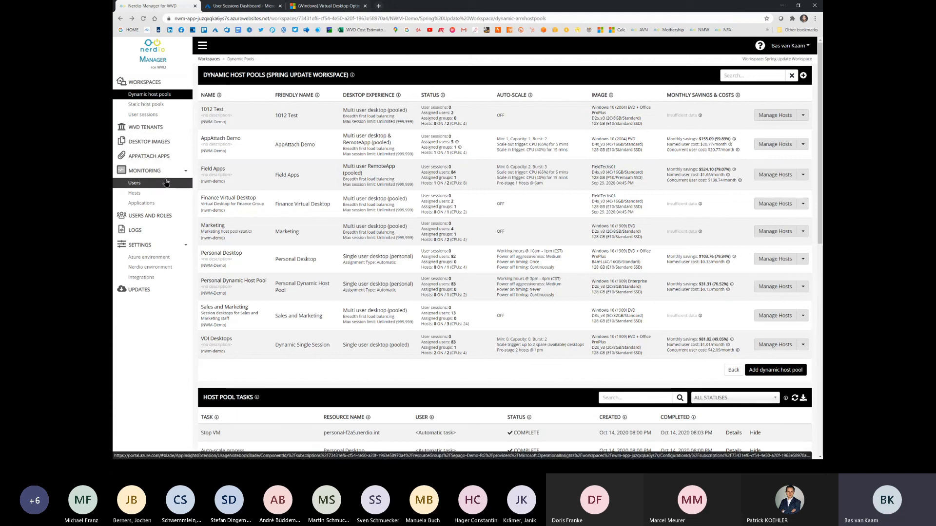
# Step: Examine the available Nerdio Manager software versions and their release notes, and switch to the slide presentation
pyautogui.click(140, 289)
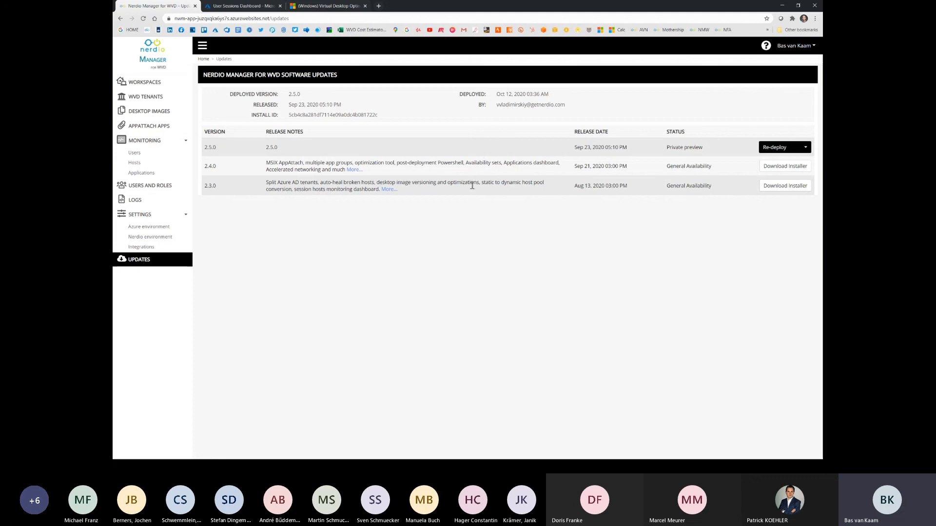
pyautogui.hotkey('alt', 'Tab')
pyautogui.hotkey('alt', 'Tab')
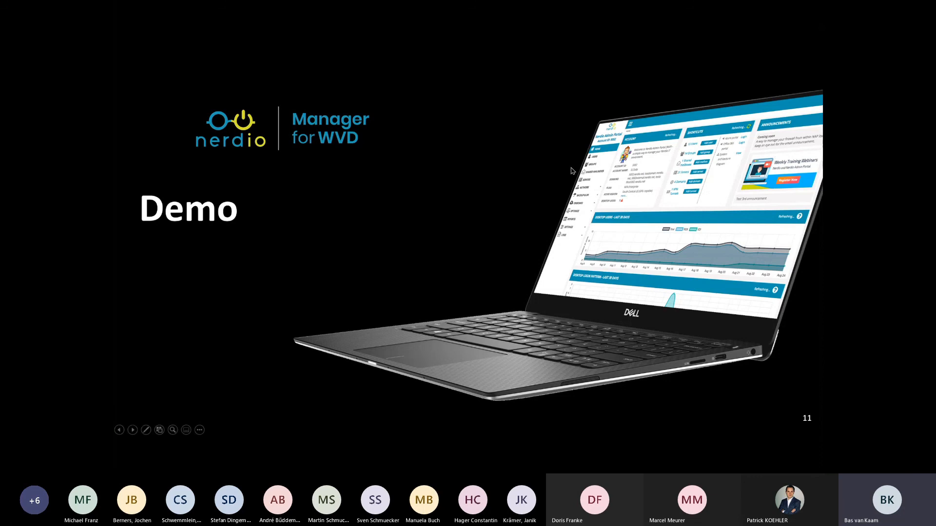
pyautogui.press('Right')
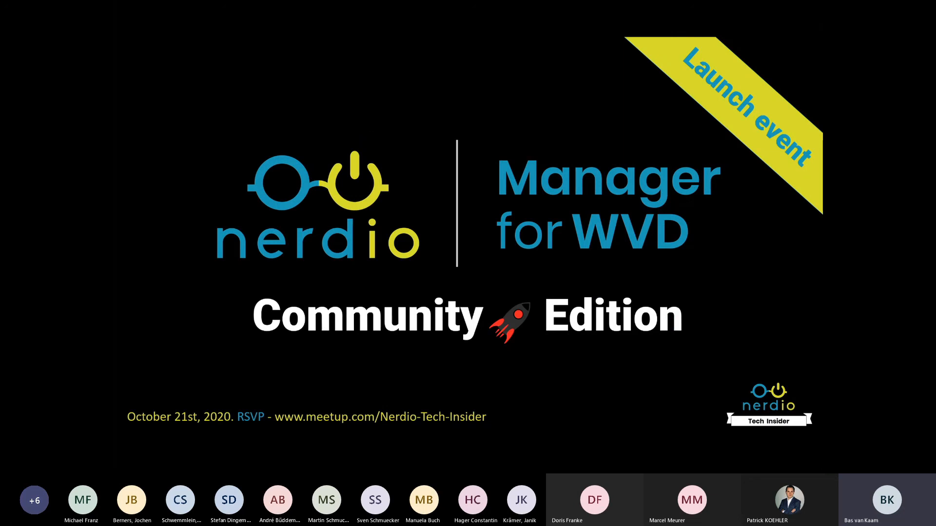
pyautogui.press('Right')
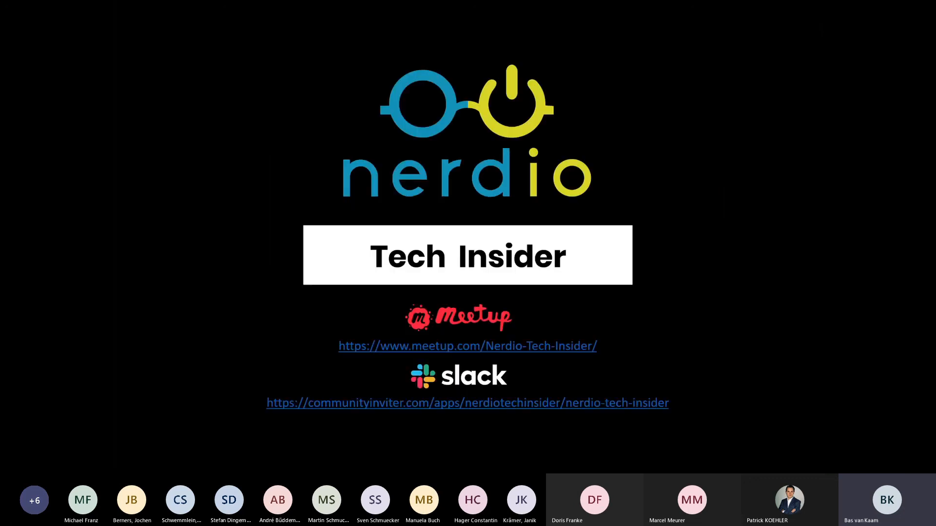